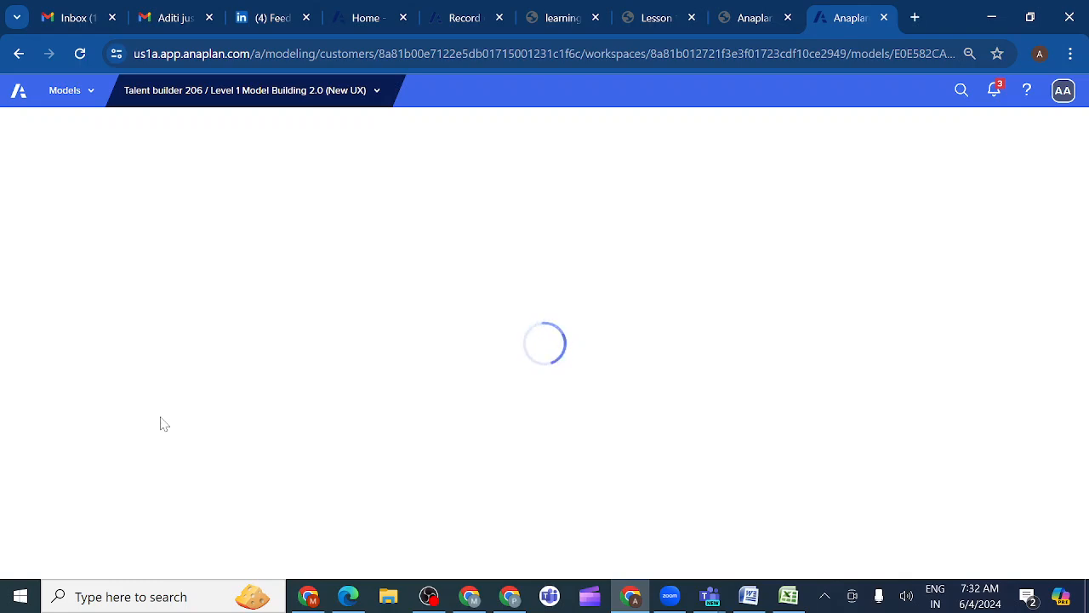
# - Switch to Microsoft Teams, close the window of the ended meeting and bring up the active Anaplan evening class meeting
pyautogui.moveTo(631, 596)
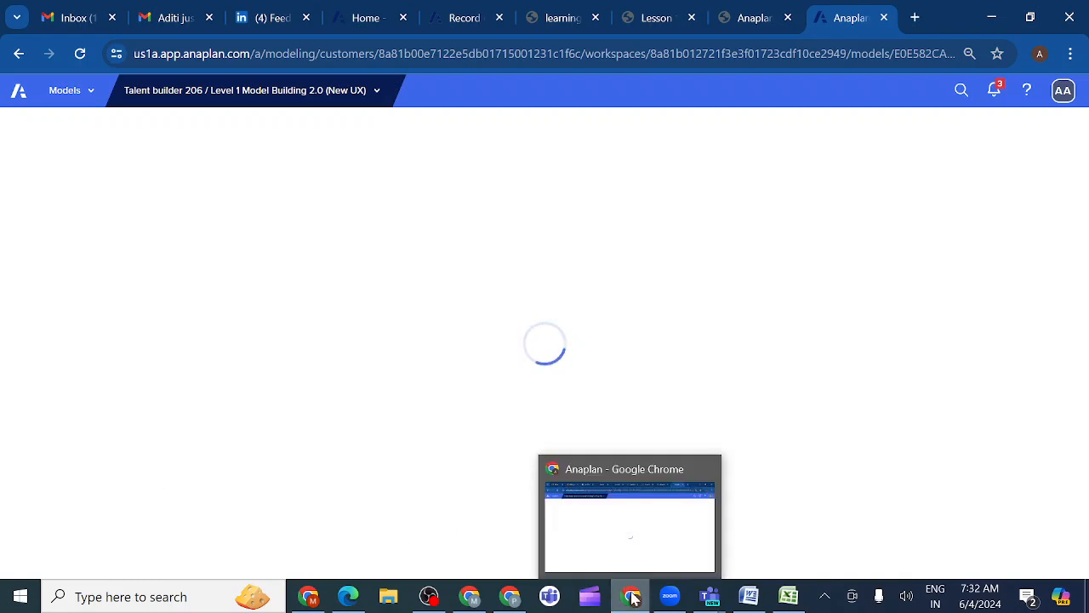
pyautogui.click(600, 538)
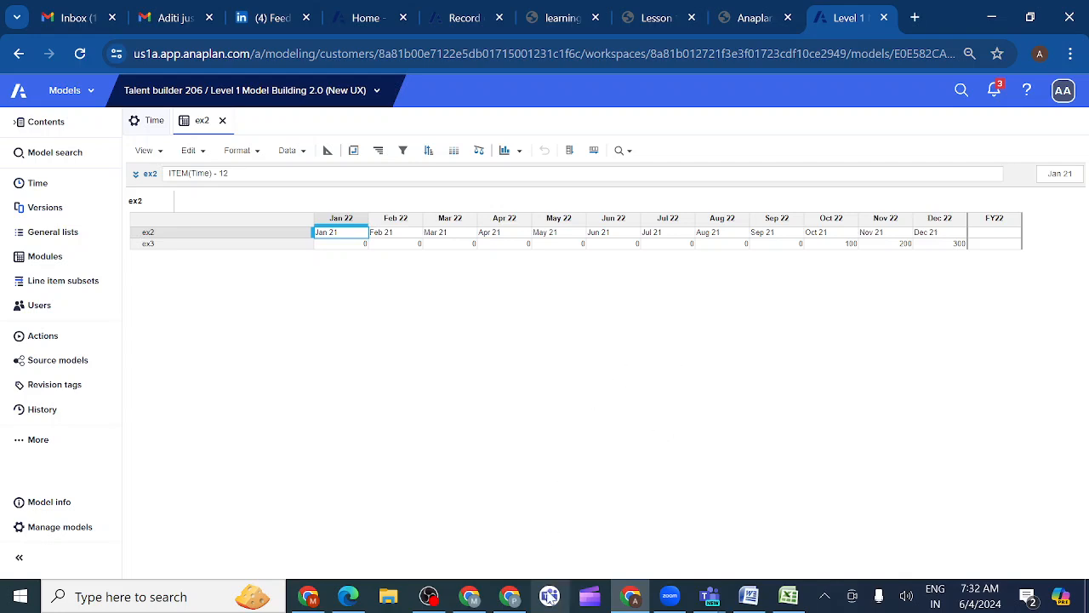
pyautogui.moveTo(715, 594)
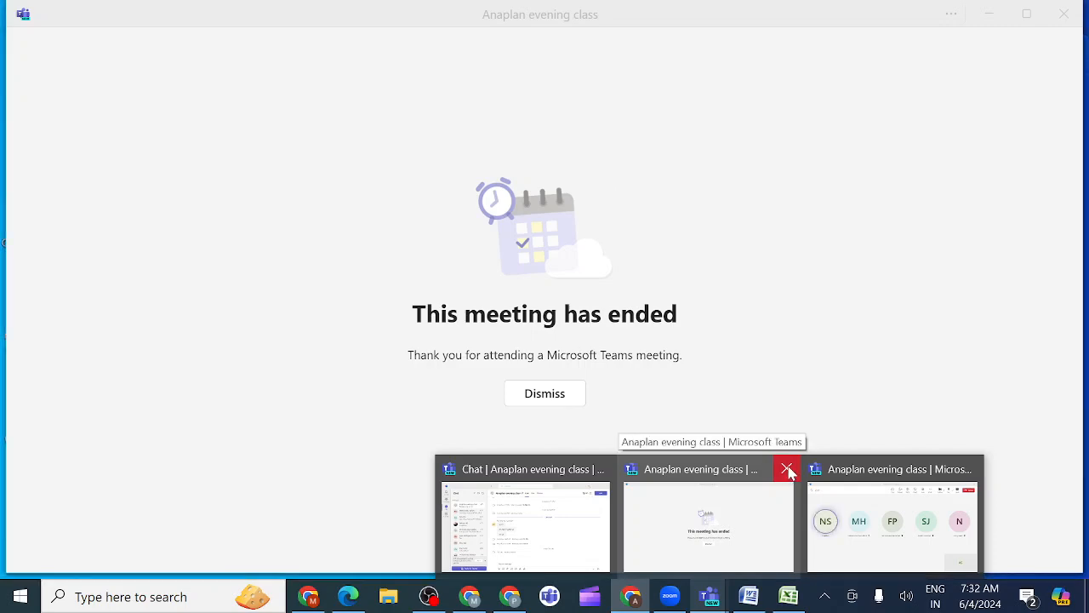
pyautogui.click(788, 471)
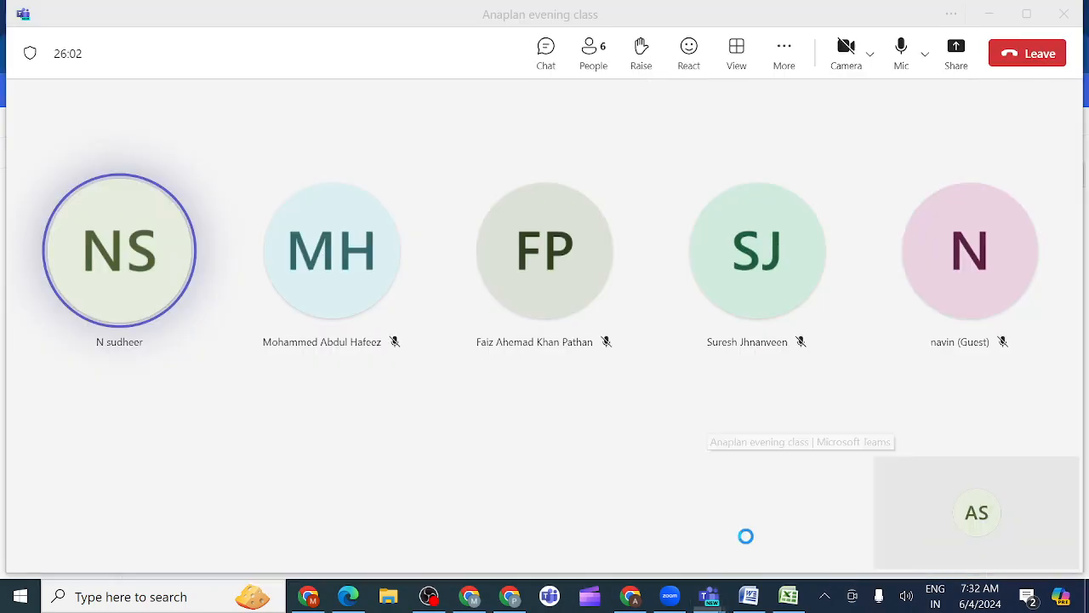
pyautogui.click(745, 536)
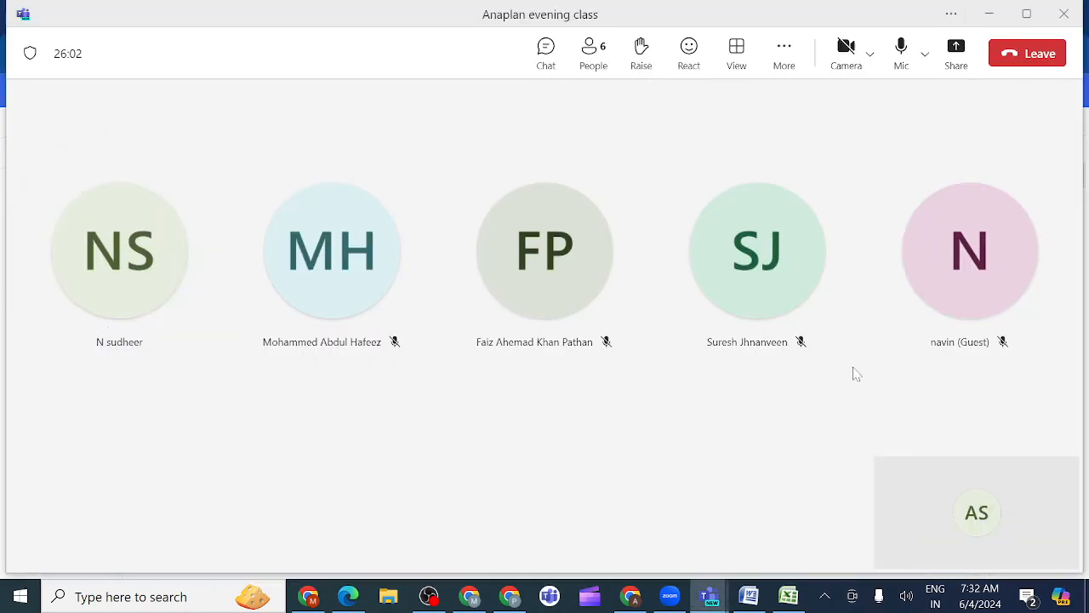
pyautogui.click(953, 223)
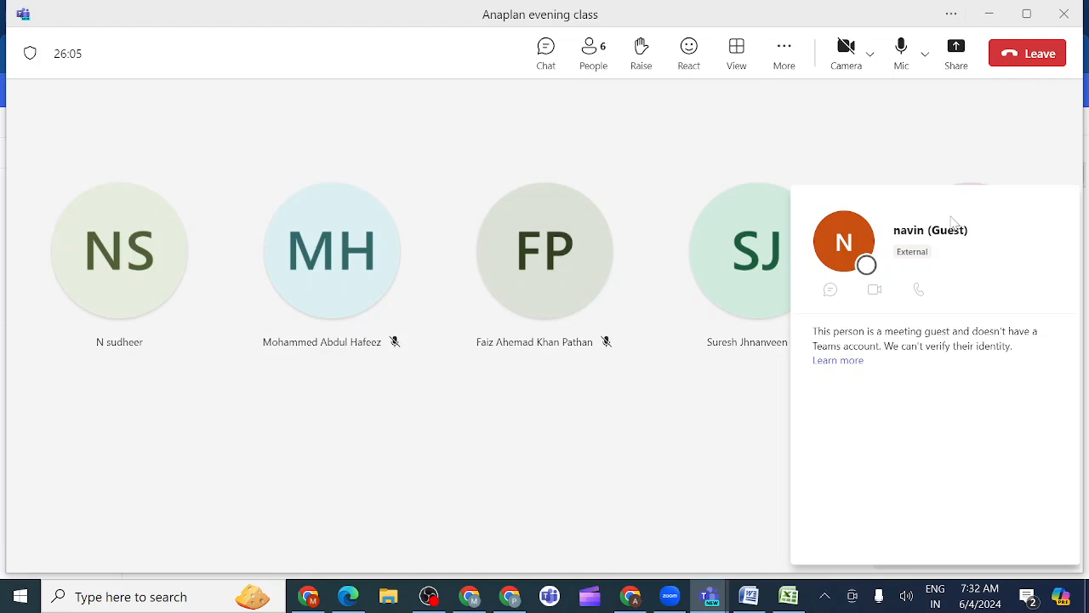
pyautogui.click(907, 134)
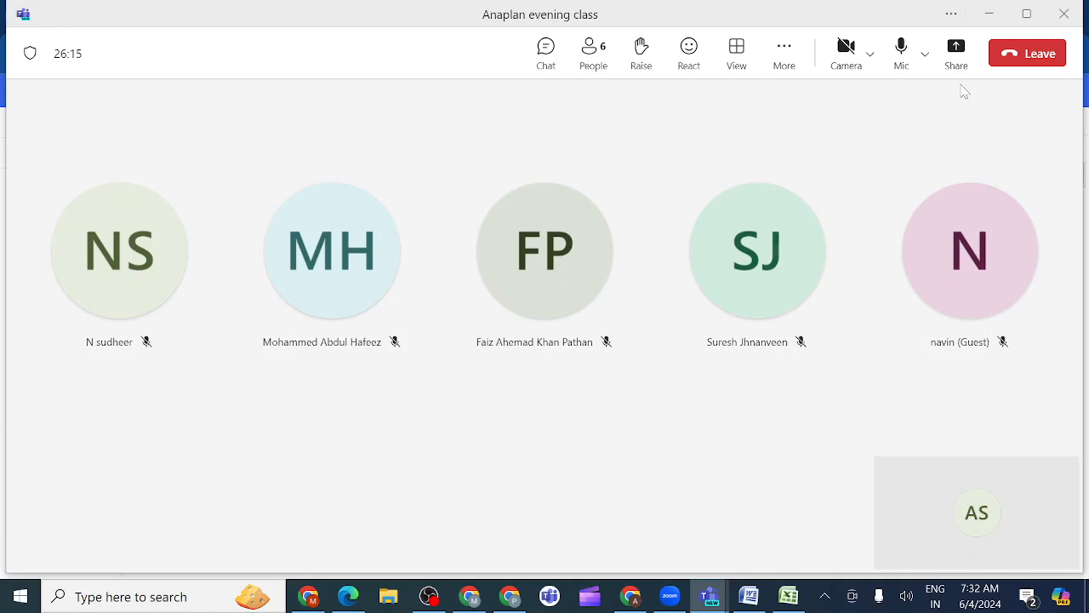
# - Share the entire screen with sound included in the meeting, and return to the Anaplan model in Chrome
pyautogui.click(958, 53)
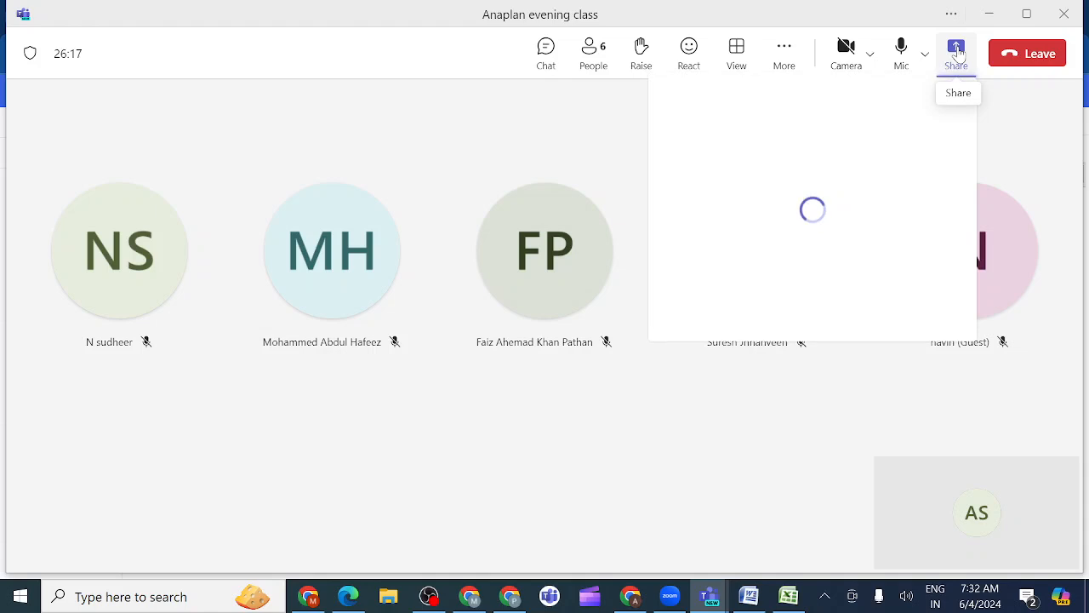
pyautogui.click(939, 121)
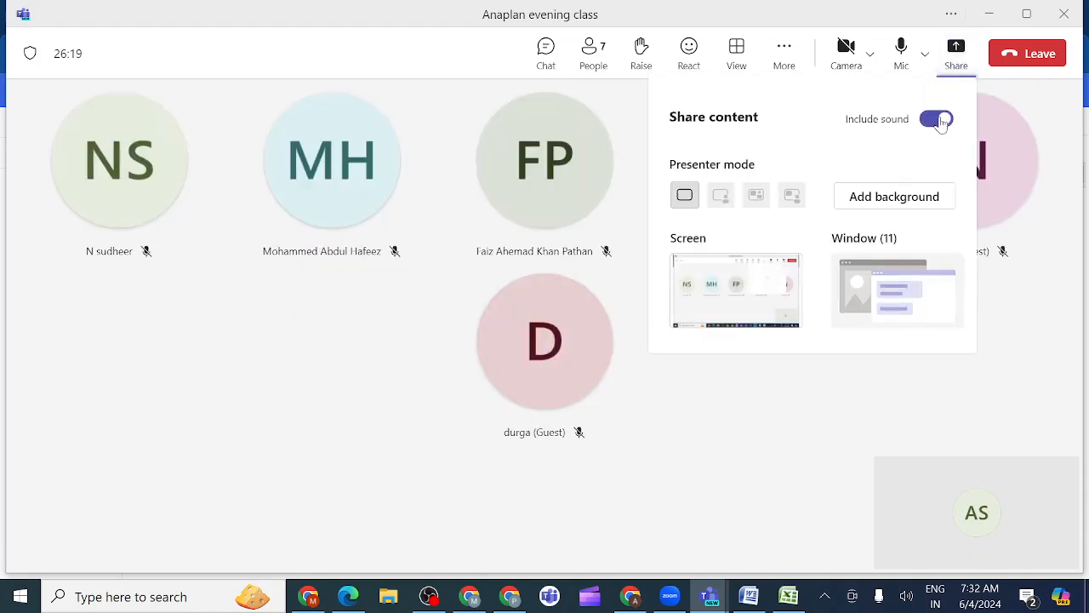
pyautogui.click(763, 284)
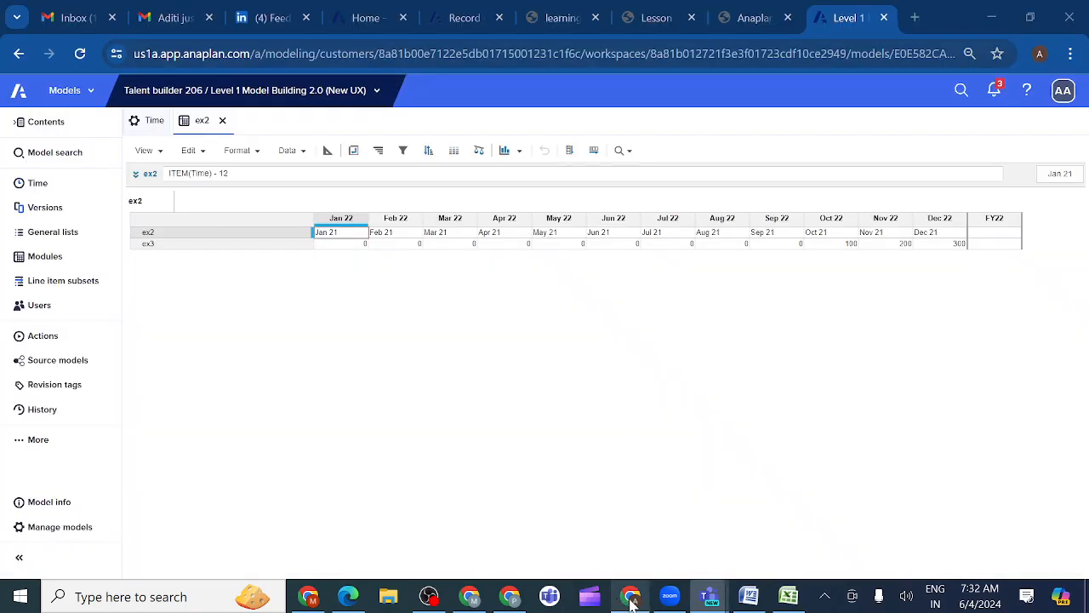
pyautogui.moveTo(631, 603)
pyautogui.click(631, 528)
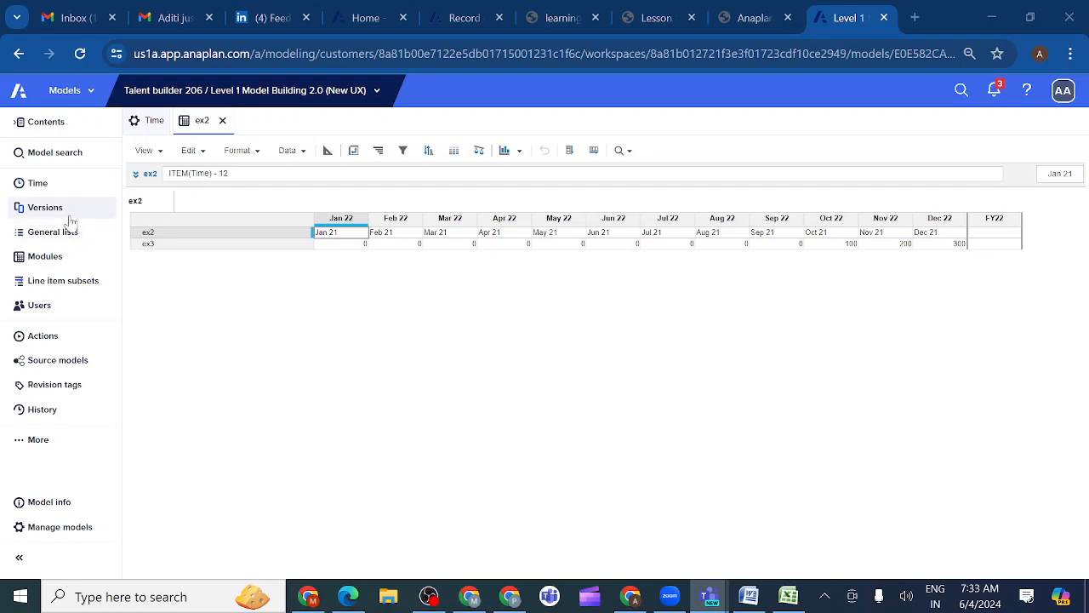
# - Open the ex1 module and review its pivot layout and its monthly values through FY21
pyautogui.click(58, 267)
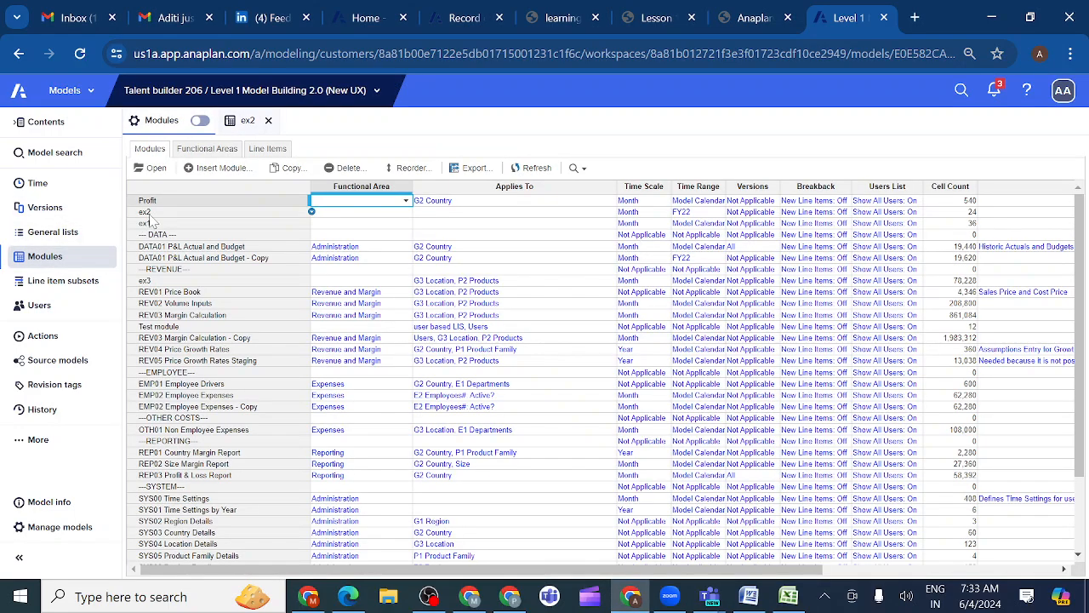
pyautogui.click(149, 223)
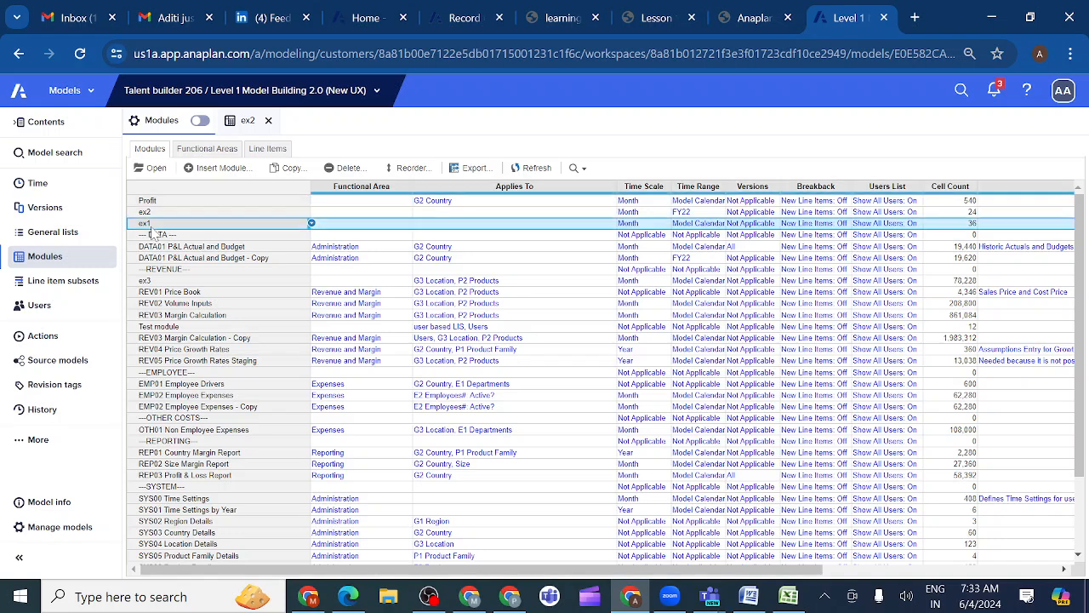
pyautogui.click(155, 168)
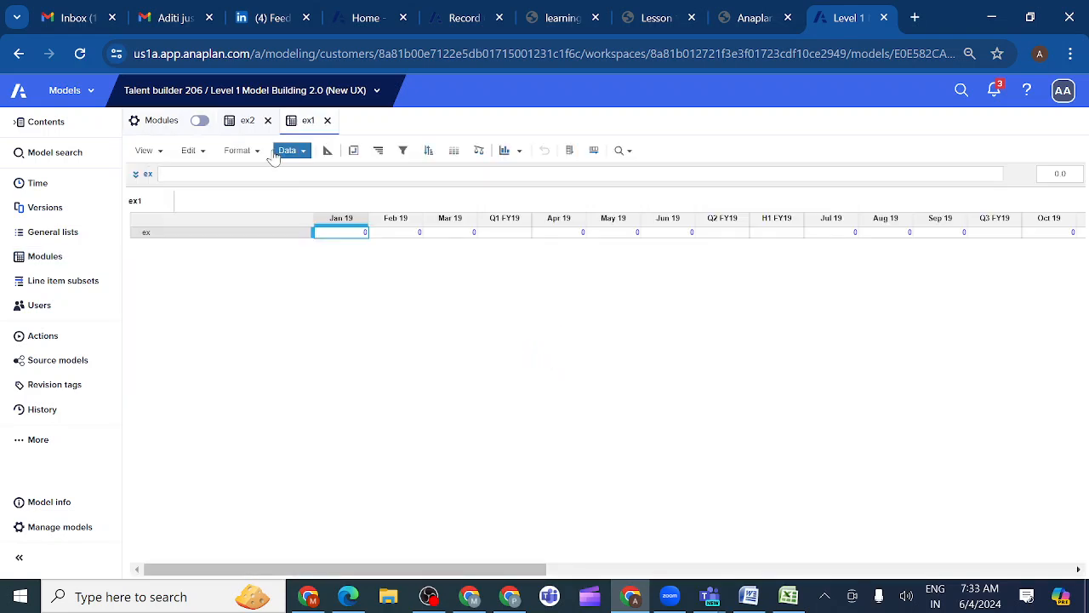
pyautogui.click(357, 151)
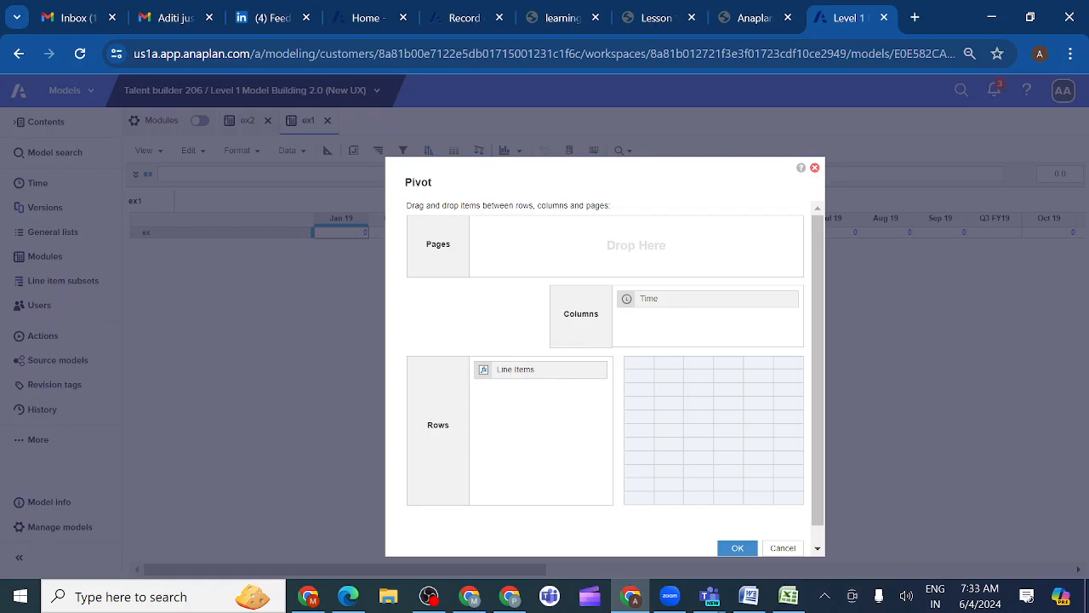
pyautogui.click(814, 168)
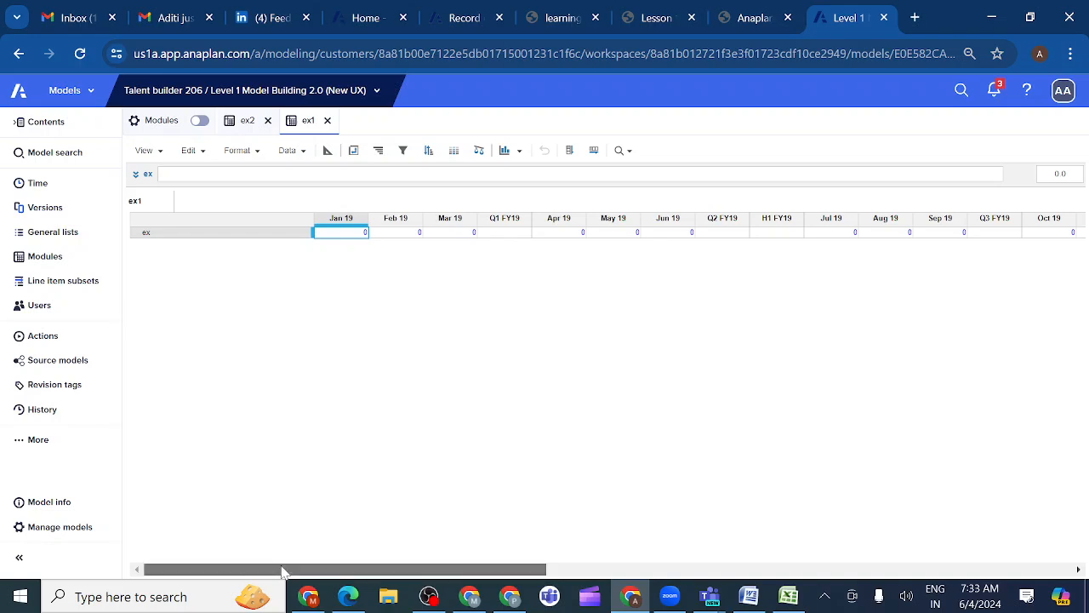
pyautogui.moveTo(283, 570); pyautogui.dragTo(803, 567)
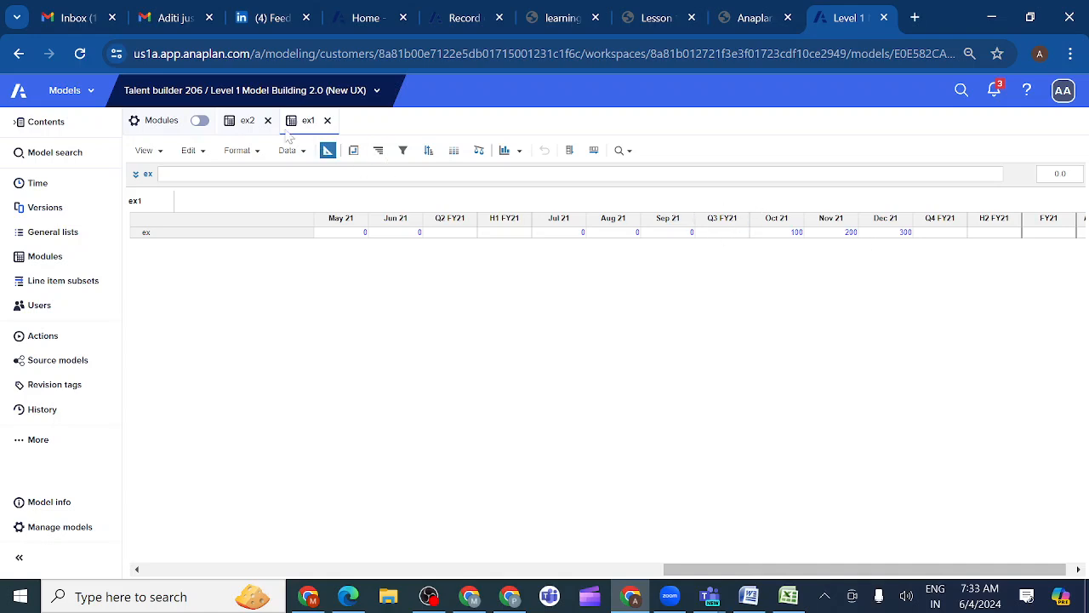
# - Switch to the ex2 module and check which dimensions its pivot layout uses
pyautogui.click(250, 121)
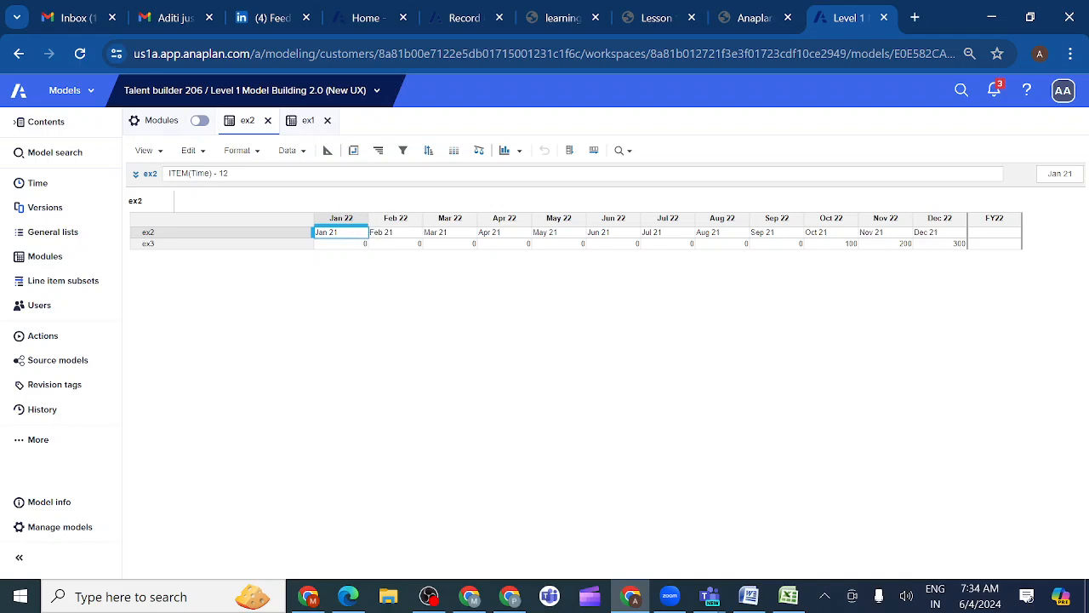
pyautogui.click(354, 151)
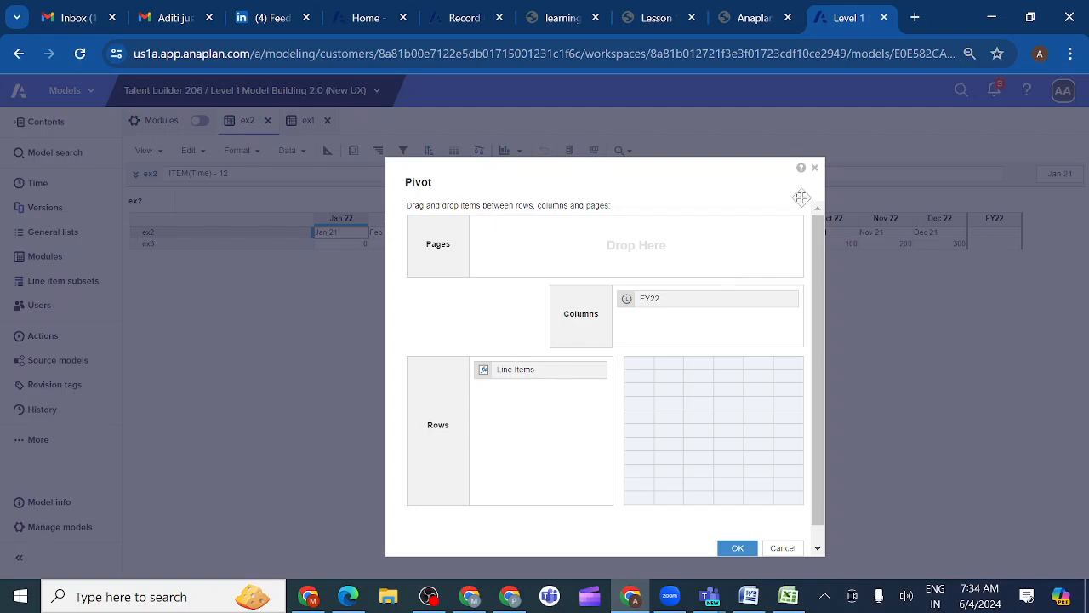
pyautogui.click(815, 168)
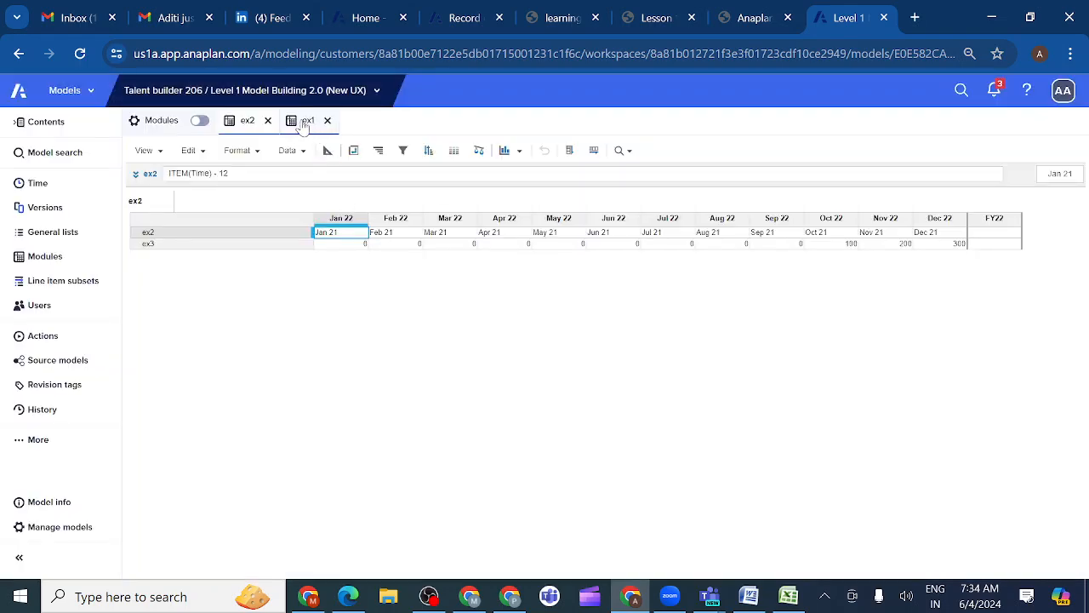
# - Compare the time scale and time range settings of the ex2 and ex1 modules in their blueprint views
pyautogui.click(328, 151)
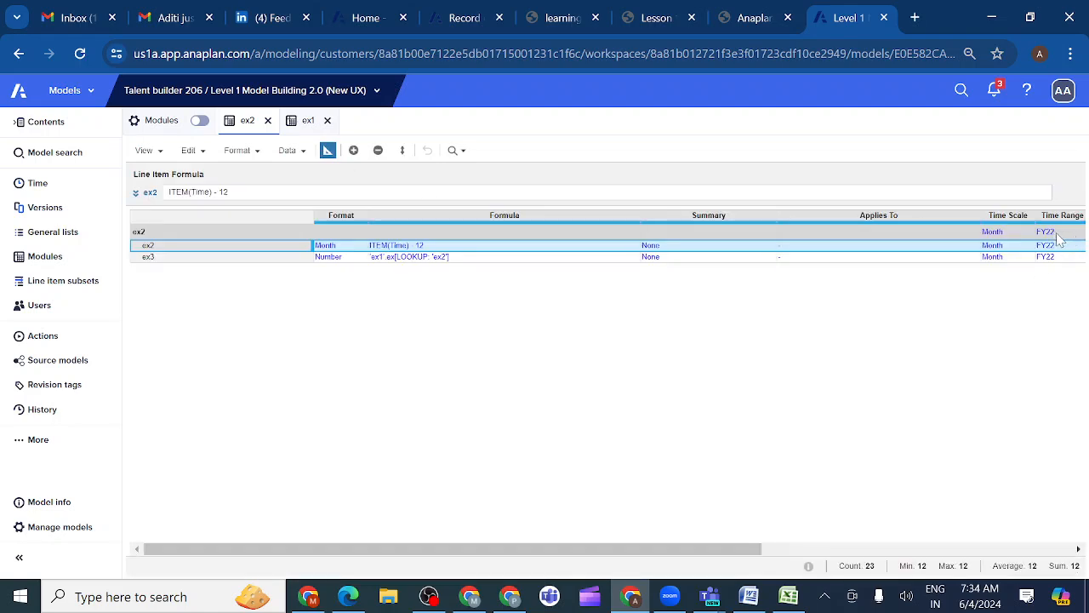
pyautogui.click(309, 122)
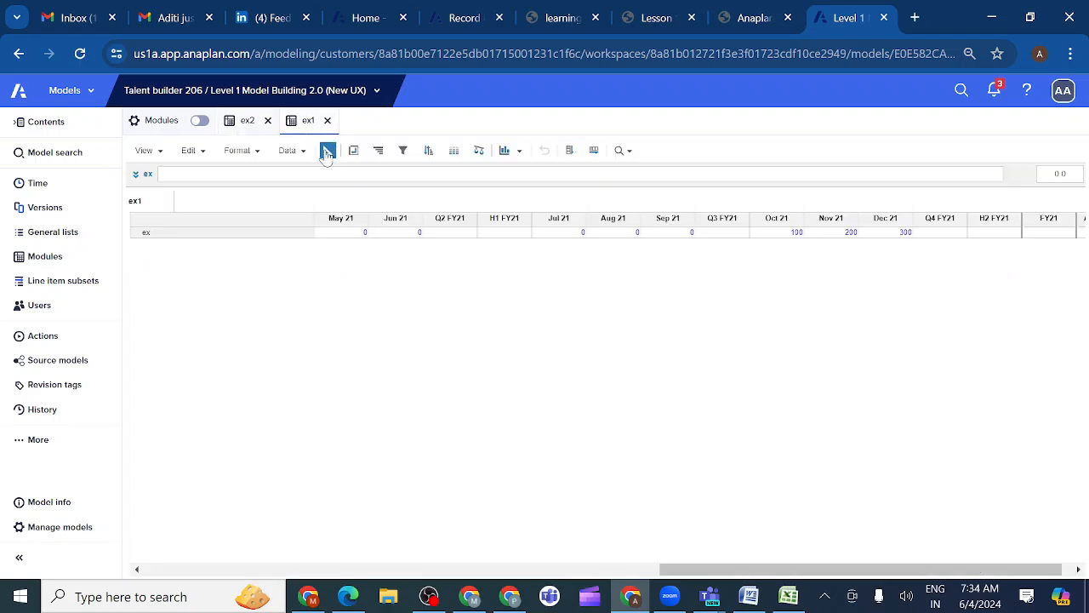
pyautogui.click(327, 152)
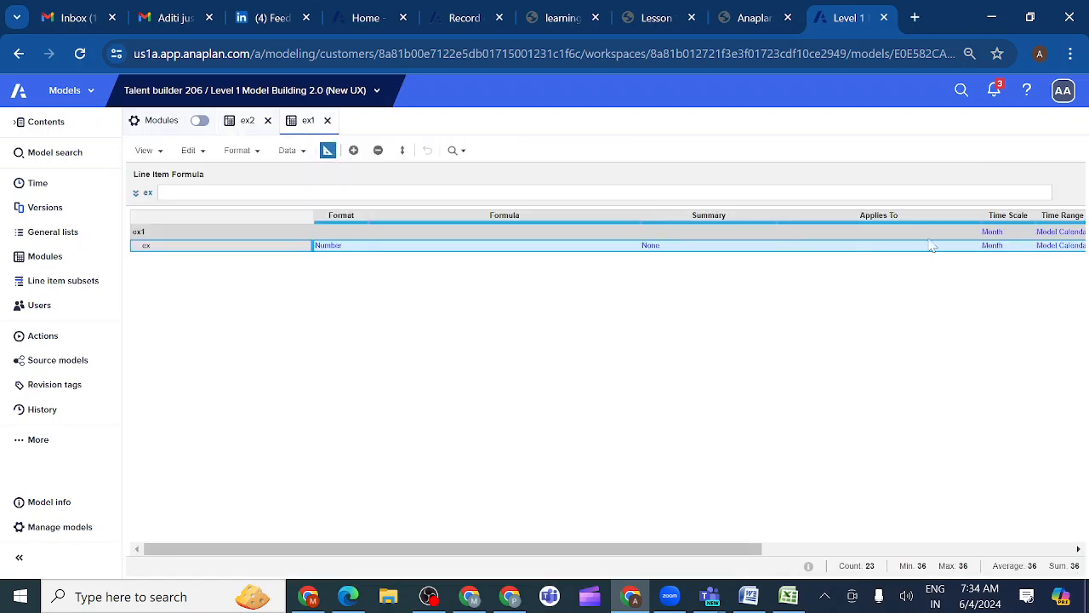
# - Review the model calendar and the defined time ranges in the Time settings, selecting the FY22 range
pyautogui.click(74, 188)
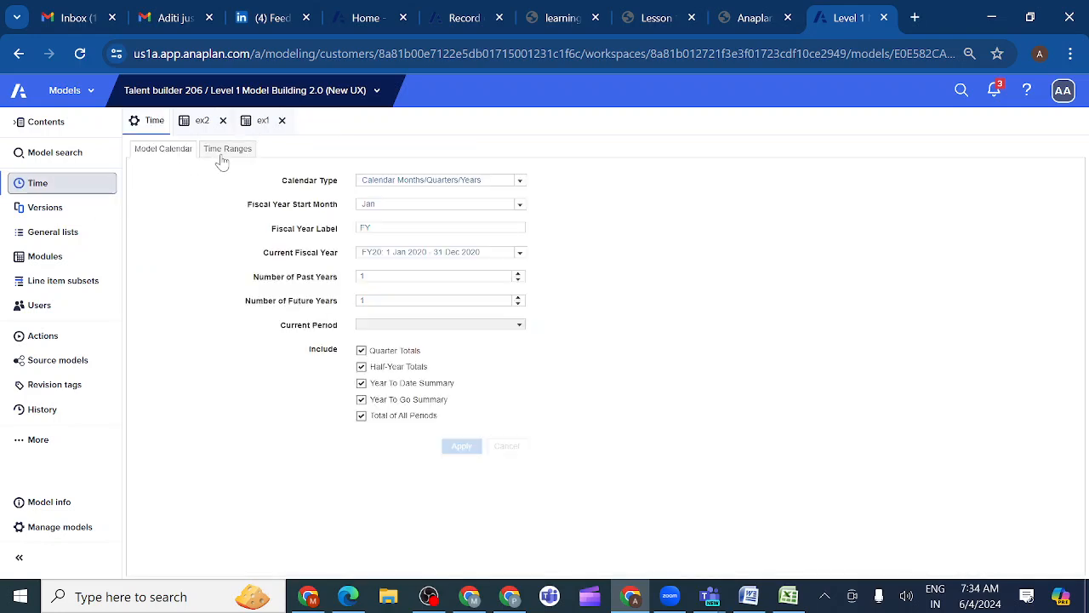
pyautogui.click(220, 152)
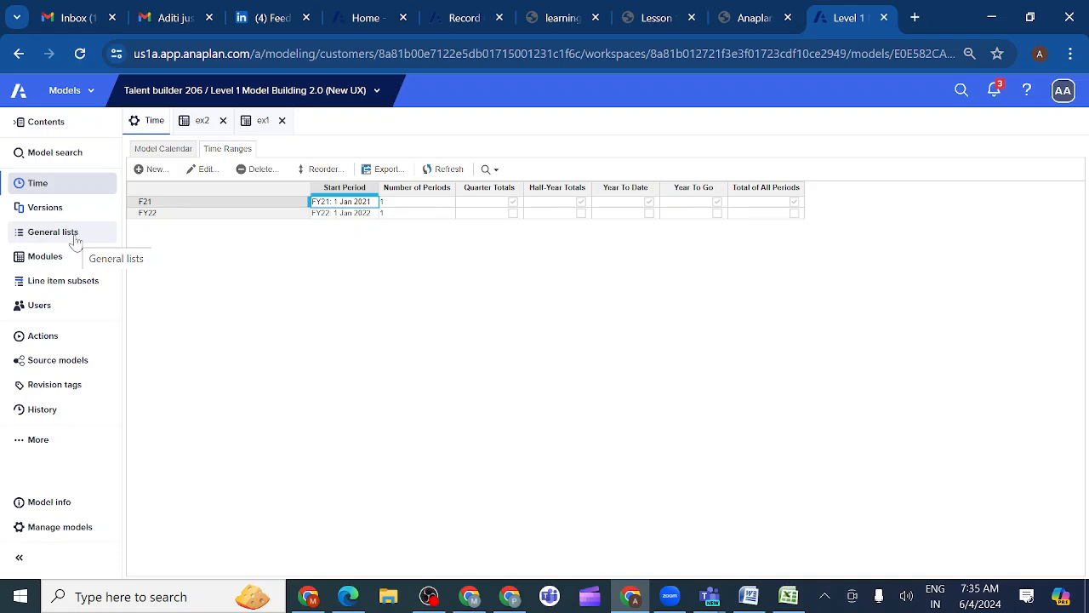
pyautogui.click(71, 189)
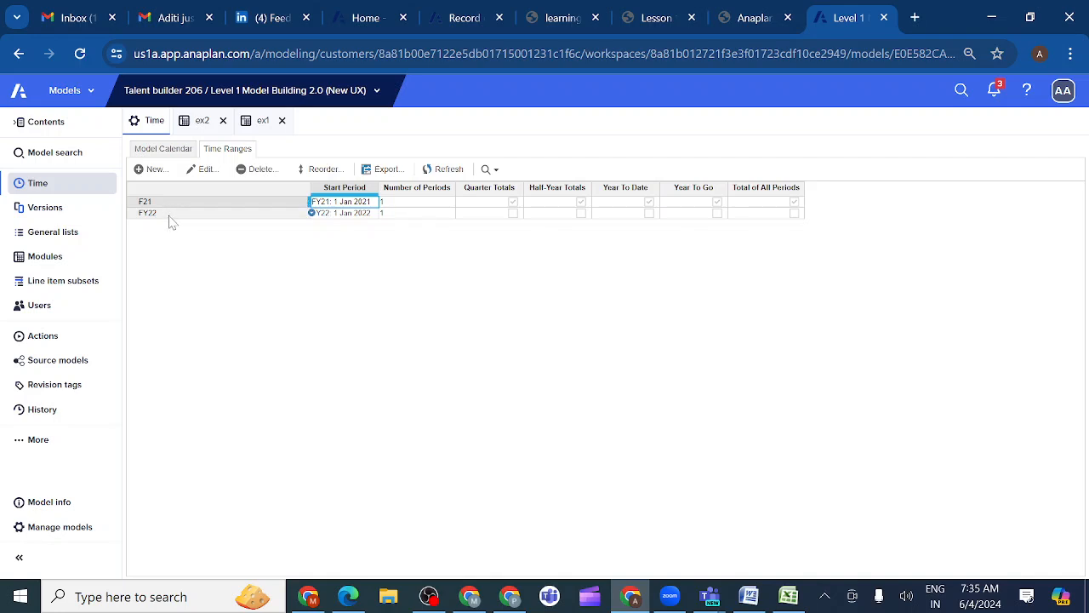
pyautogui.click(169, 216)
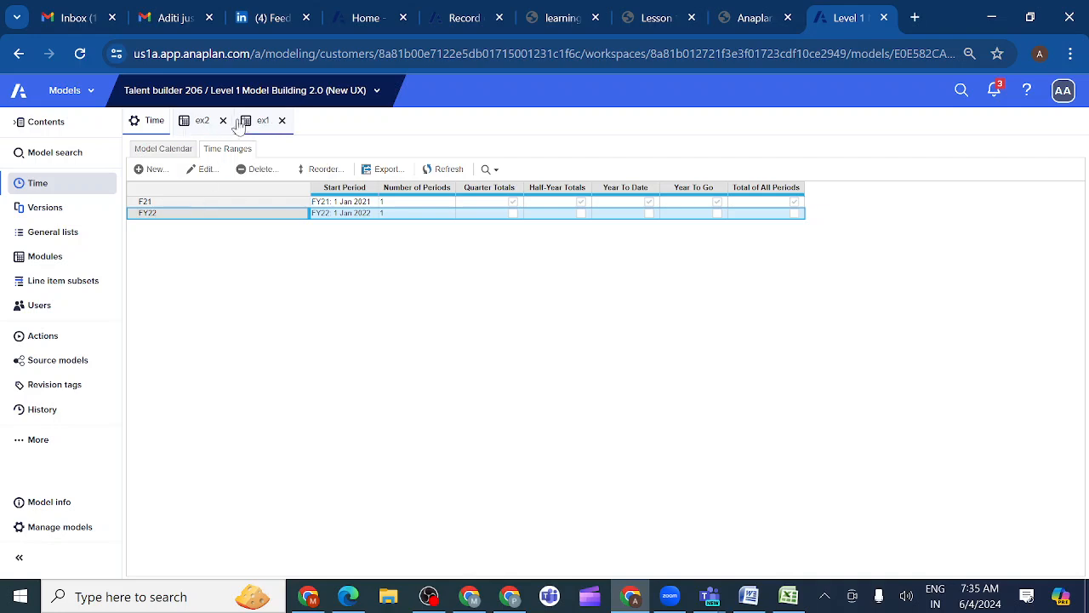
# - Insert a new line item named EX4 at the end of the ex2 module's line items
pyautogui.click(201, 122)
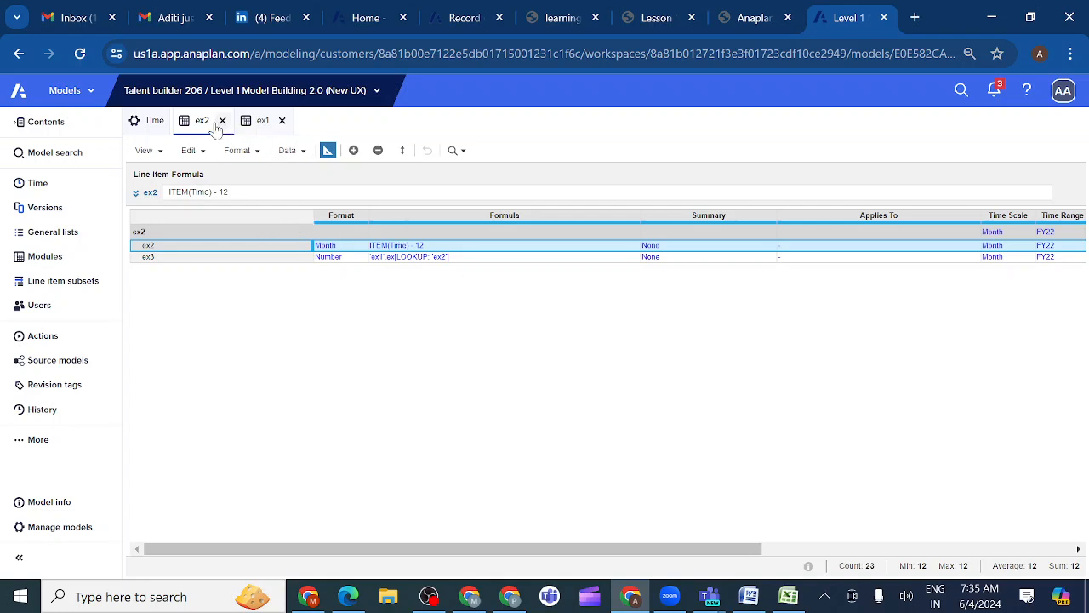
pyautogui.click(169, 260)
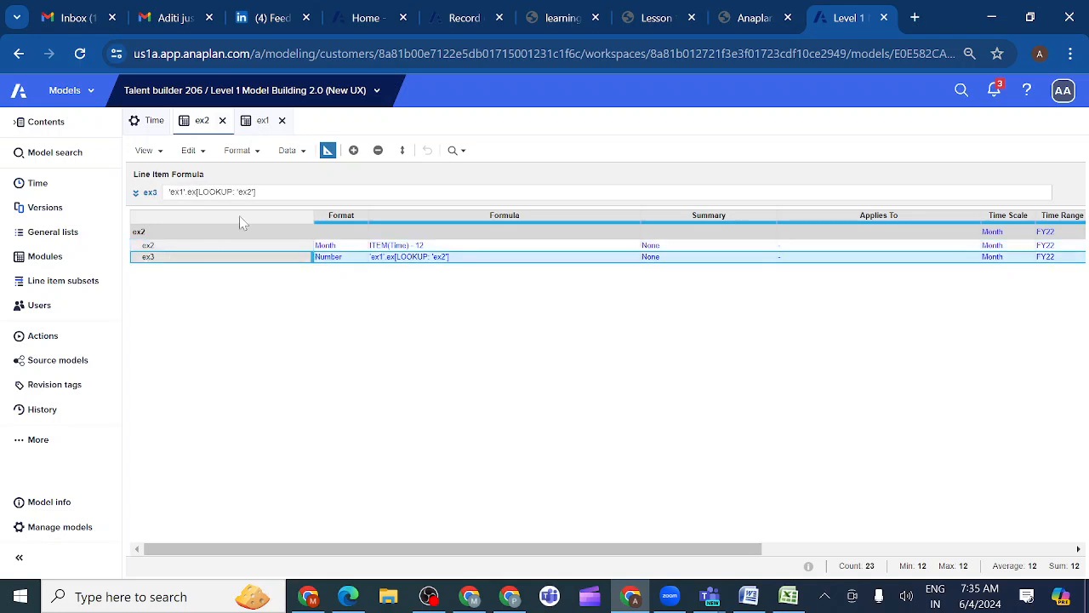
pyautogui.click(354, 153)
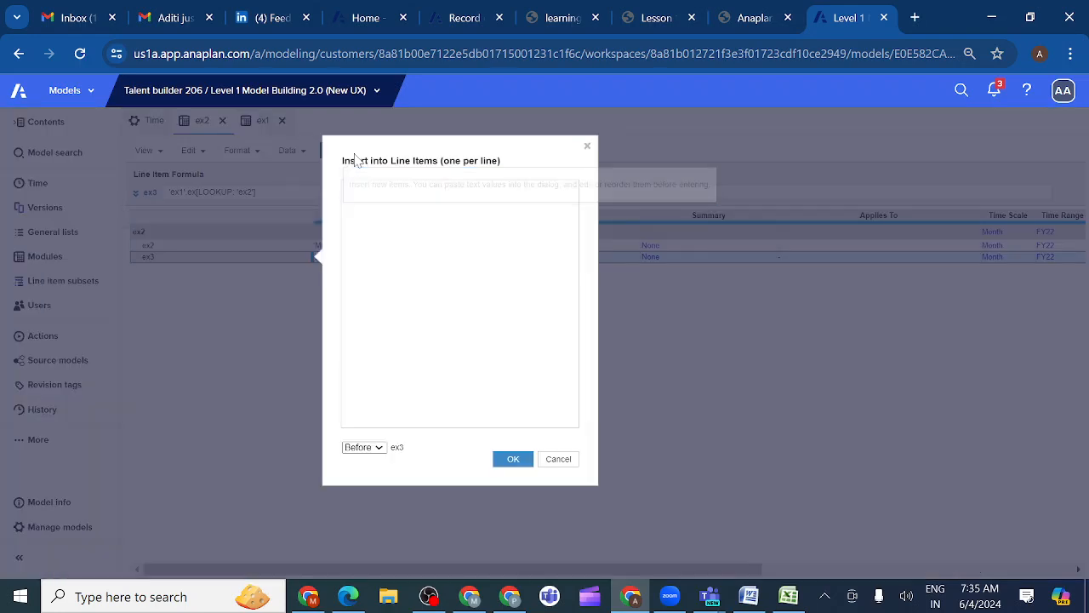
pyautogui.write('EX4')
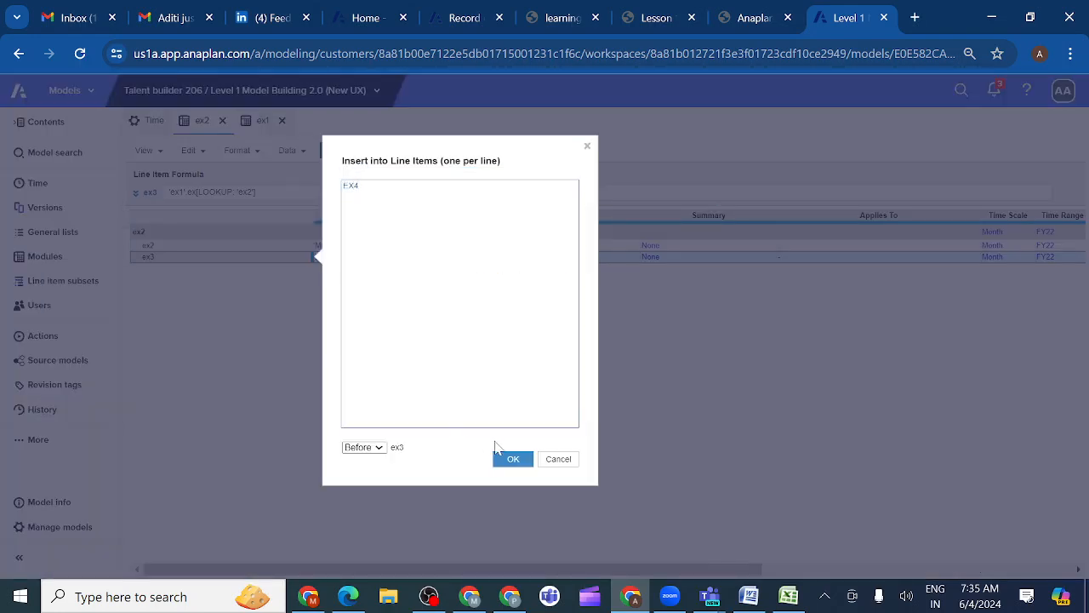
pyautogui.click(386, 458)
pyautogui.click(360, 498)
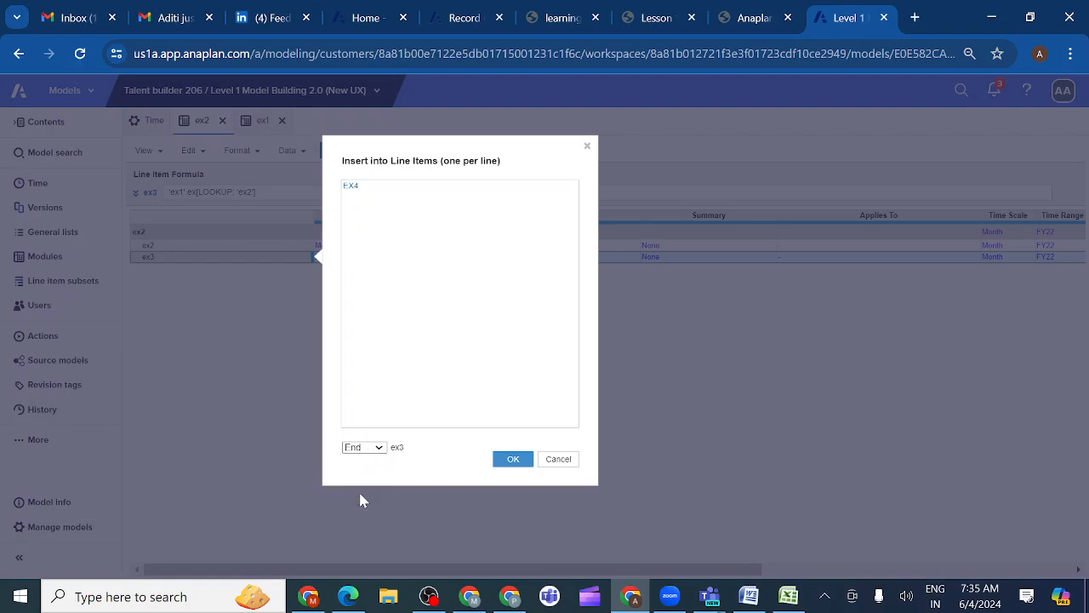
pyautogui.click(512, 458)
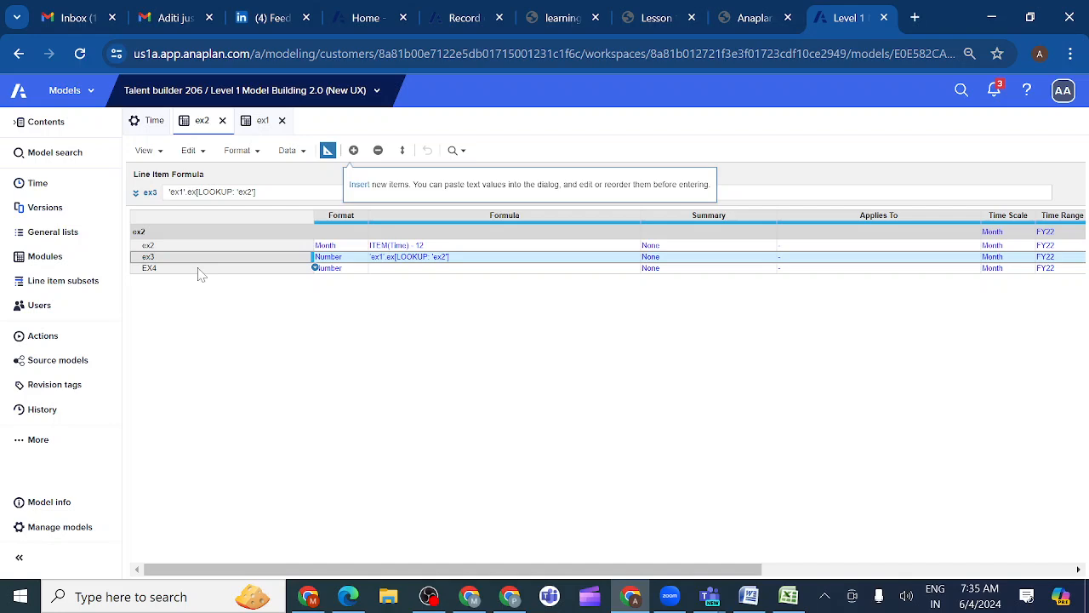
# - Set the formula of line item EX4 in the ex2 module to 'ex1'.ex, referencing the ex line item of module ex1
pyautogui.click(200, 271)
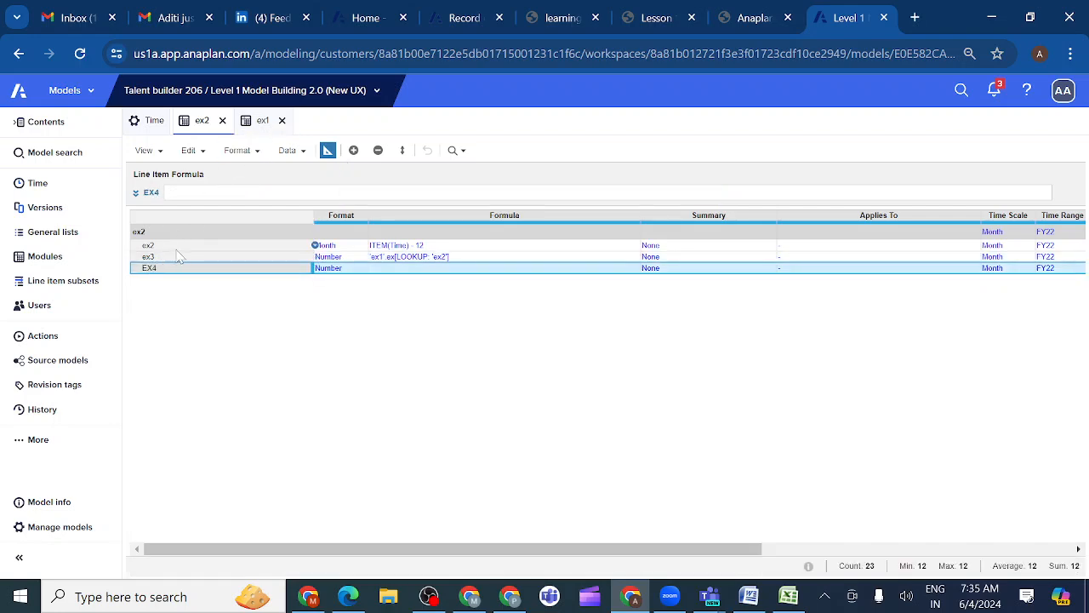
pyautogui.click(136, 193)
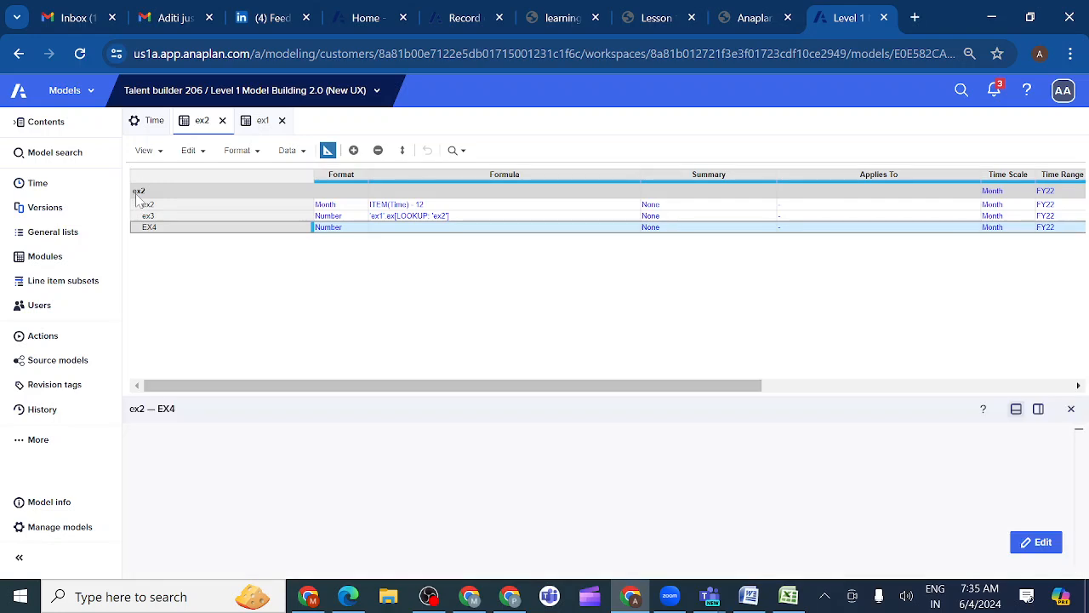
pyautogui.click(357, 464)
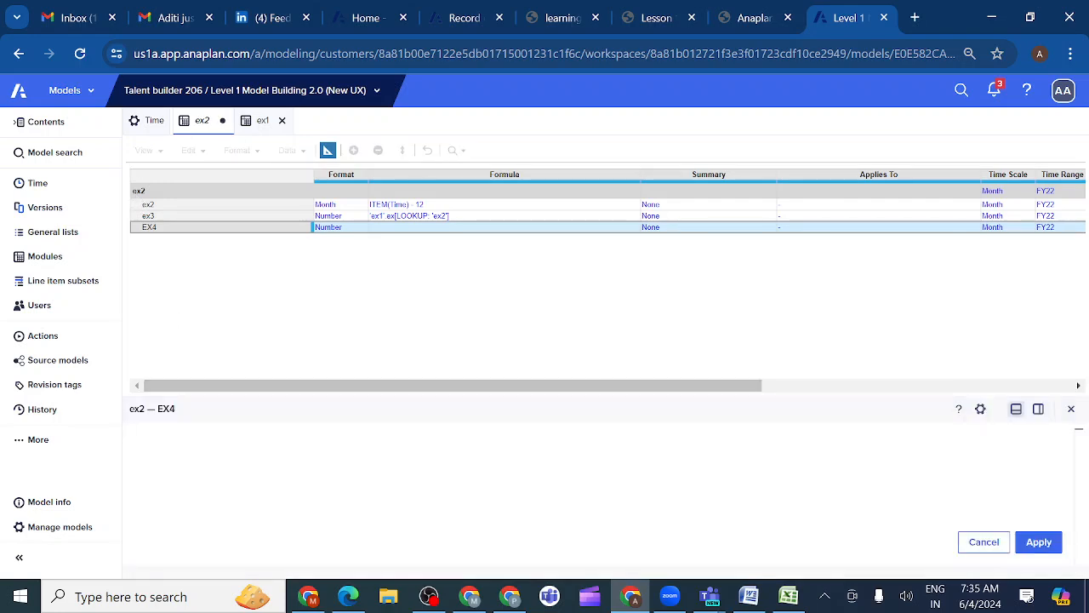
pyautogui.click(262, 124)
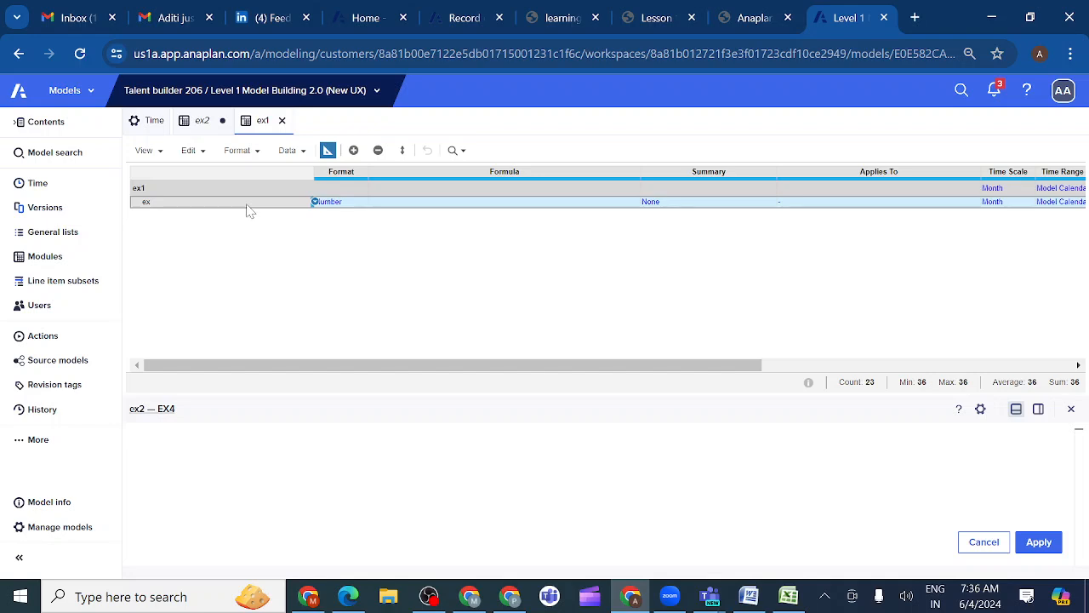
pyautogui.click(249, 206)
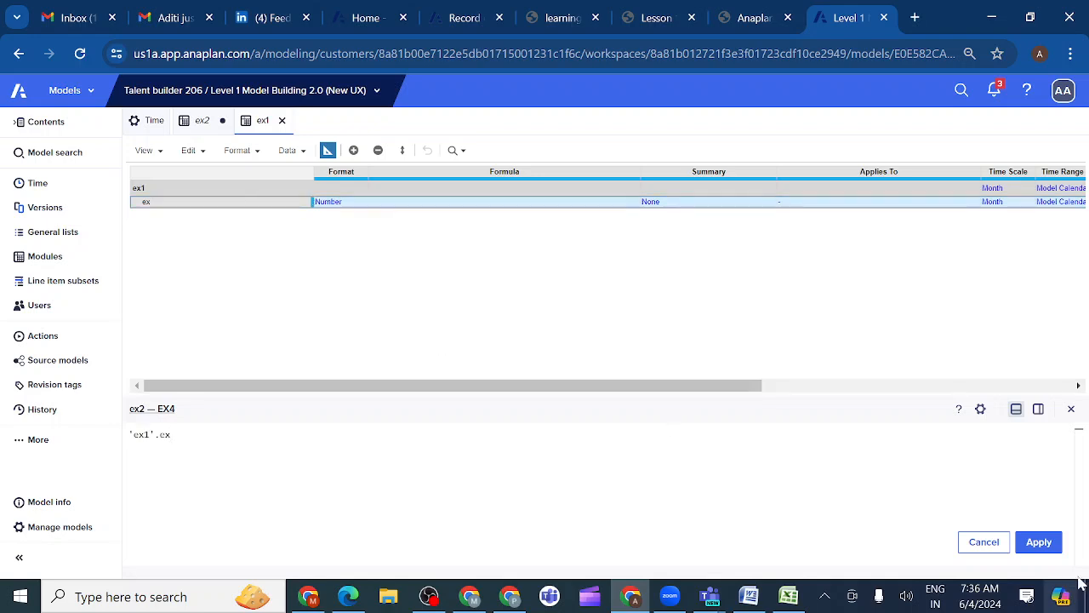
pyautogui.click(1046, 547)
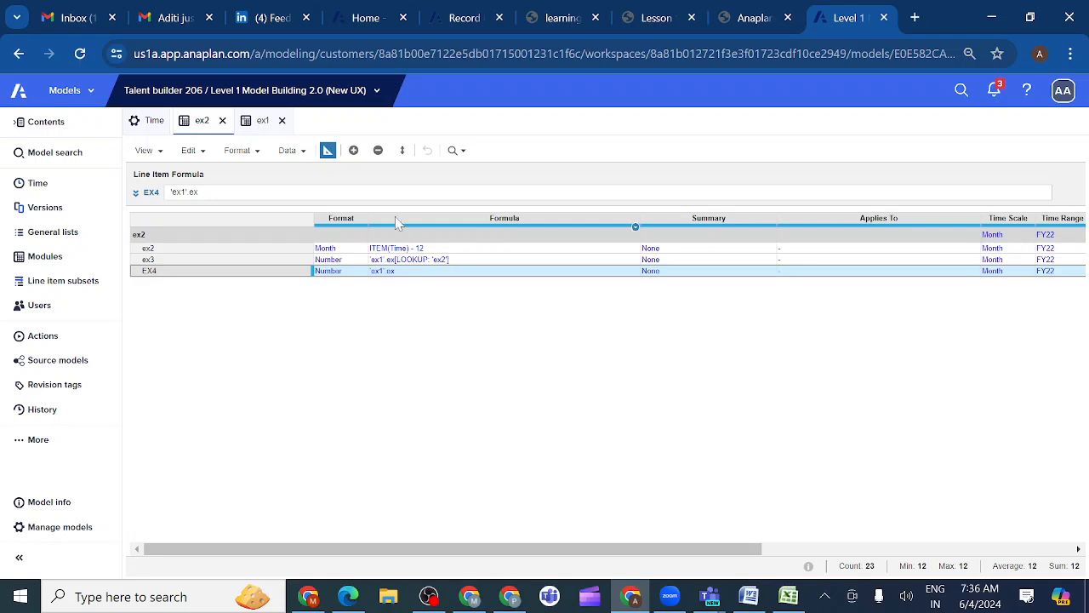
# - Compare the monthly values of the ex2 module with those of ex1 across the model calendar in their grid views
pyautogui.click(328, 151)
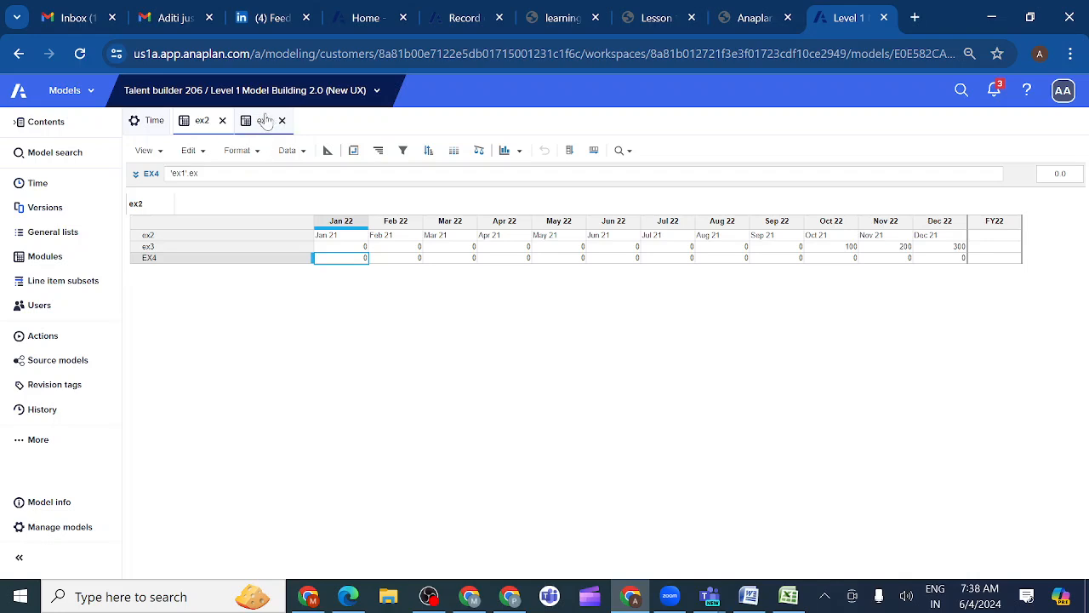
pyautogui.click(265, 120)
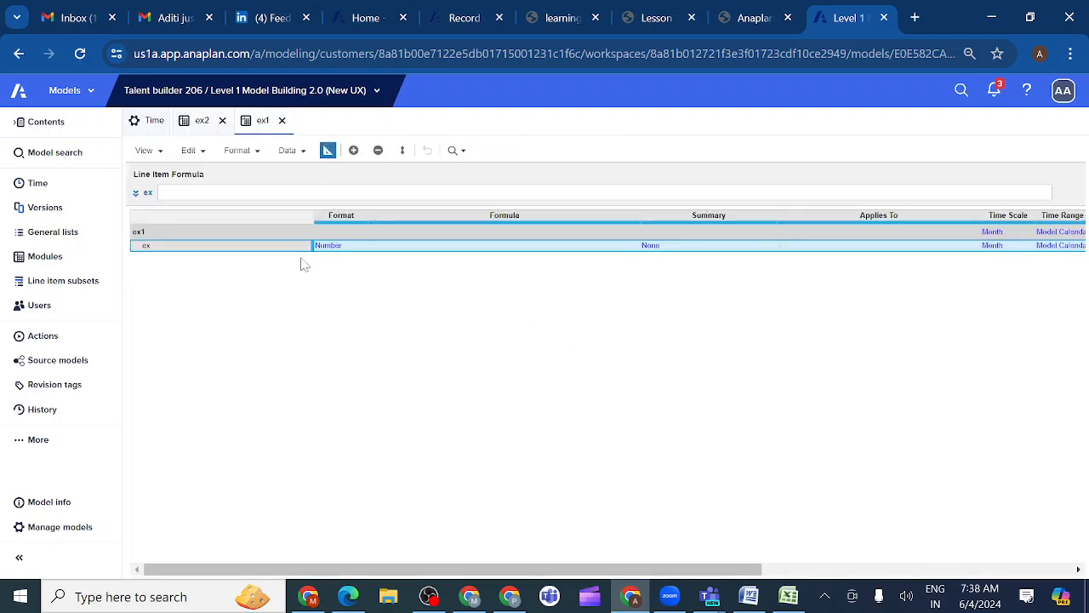
pyautogui.click(328, 152)
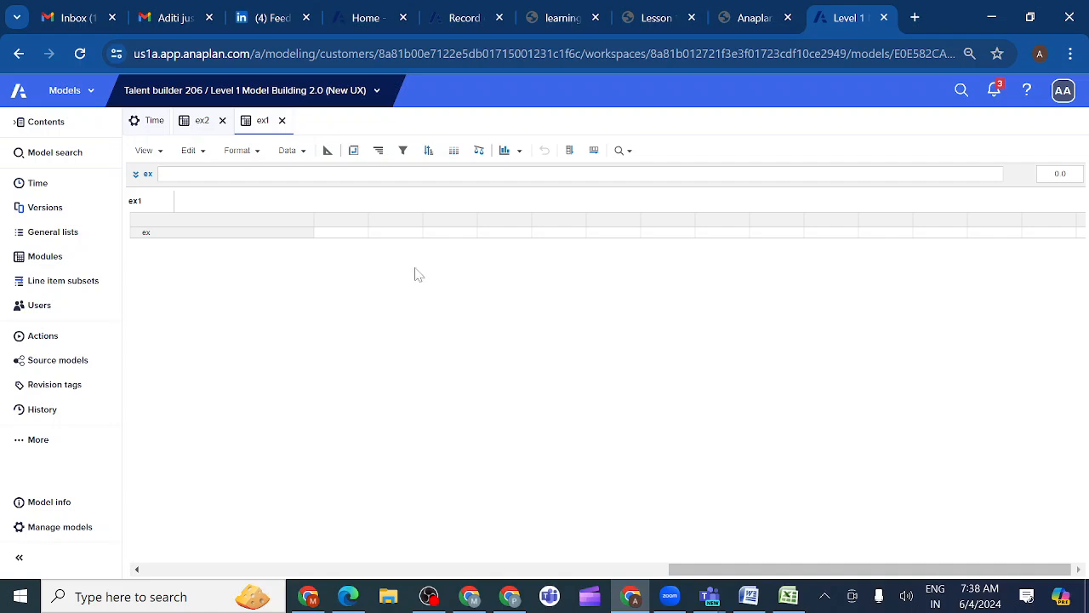
pyautogui.hscroll(-15, 417, 274)
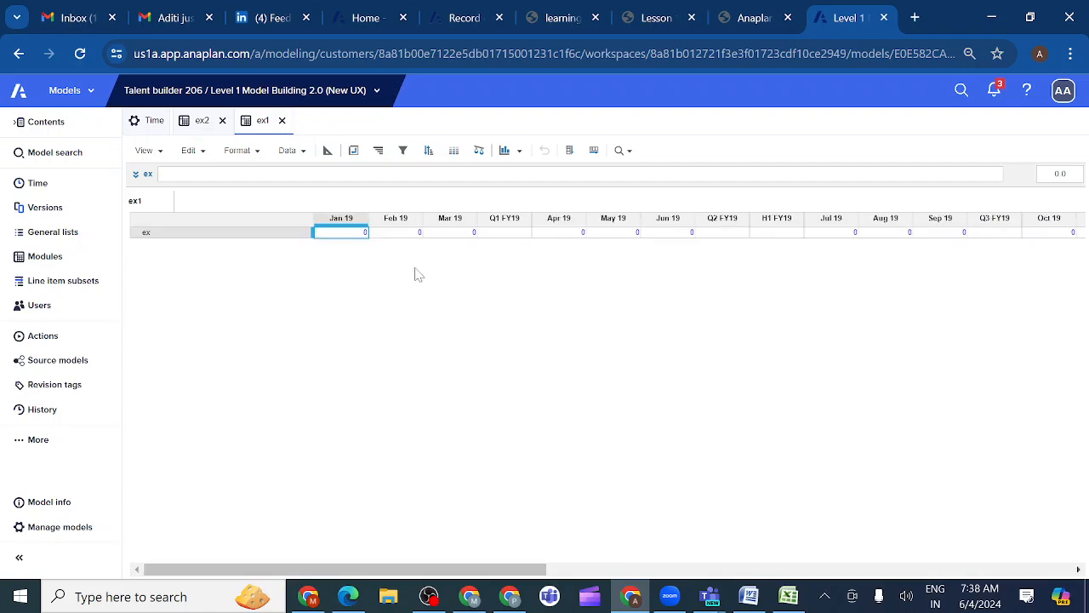
pyautogui.click(202, 126)
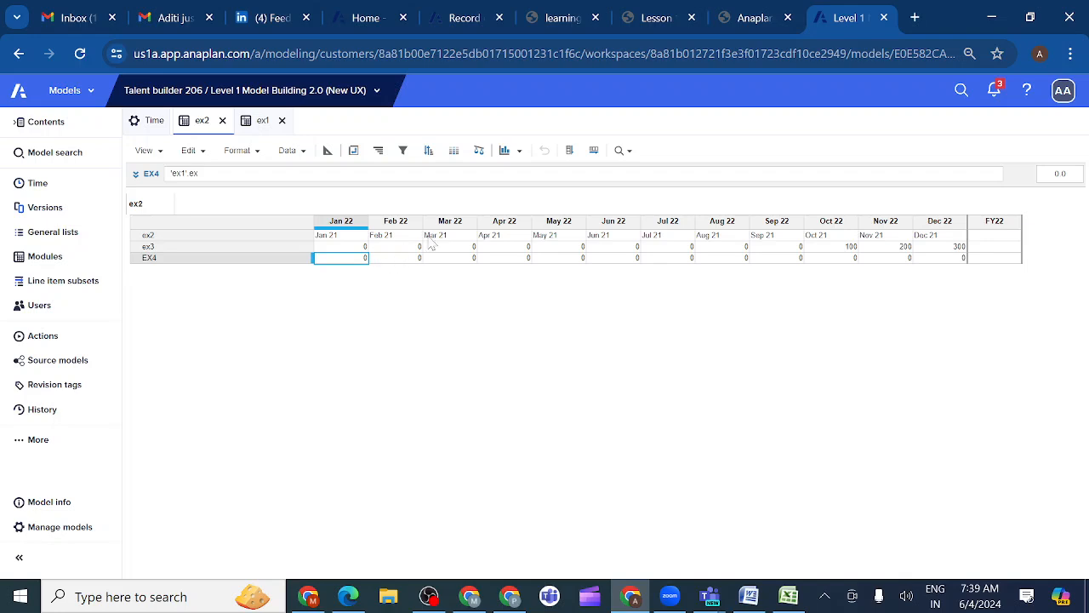
pyautogui.click(264, 121)
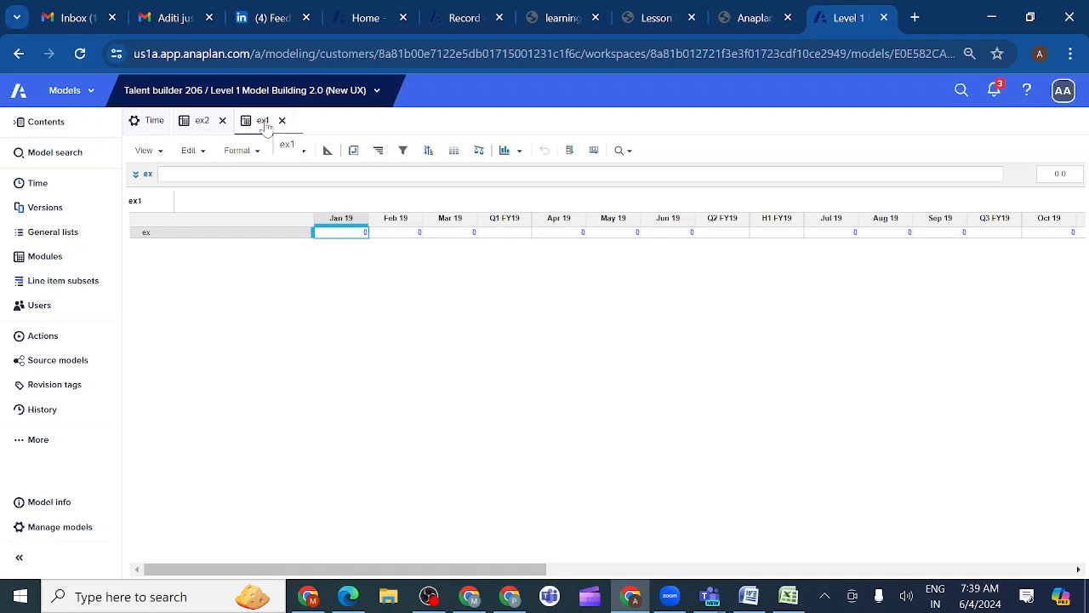
pyautogui.hscroll(10, 382, 316)
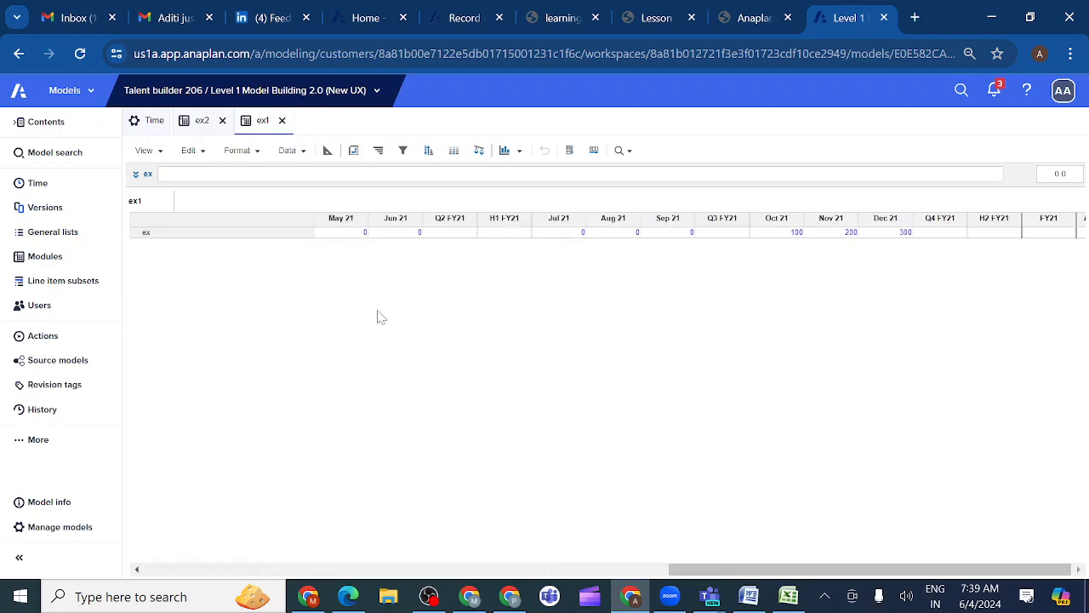
pyautogui.hscroll(-10, 381, 317)
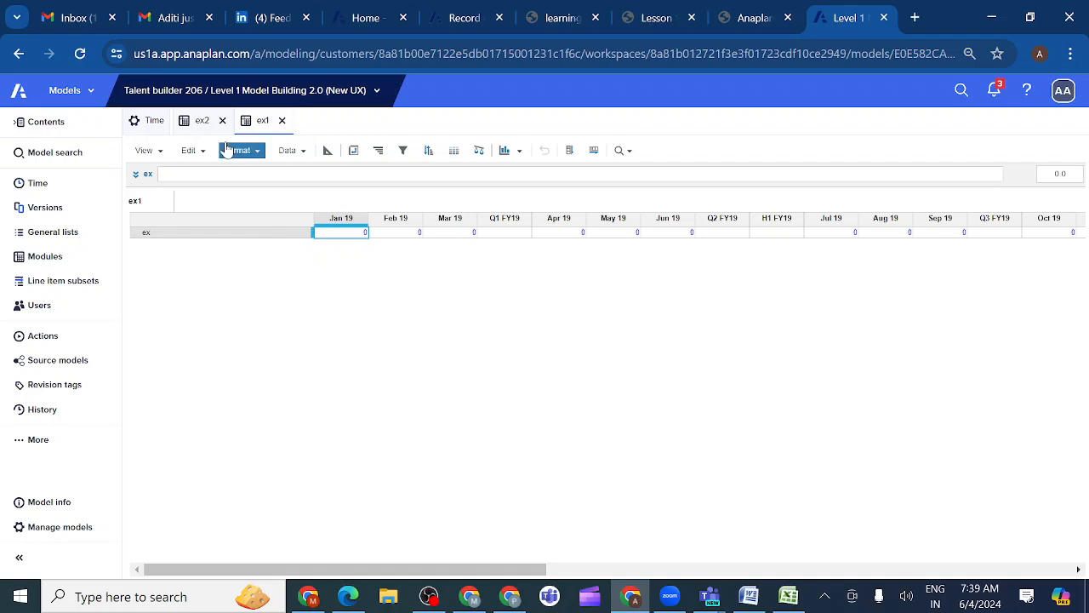
# - Examine the formulas and monthly results of EX4, ex3 and ex2 in the ex2 module, including ex3's Oct 22 value
pyautogui.click(202, 121)
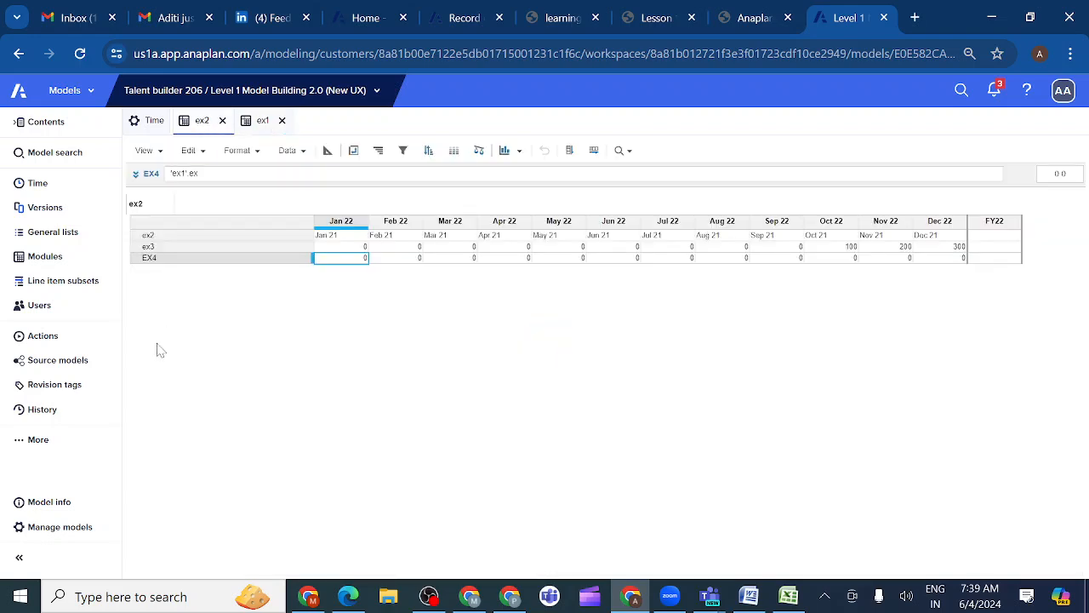
pyautogui.click(175, 258)
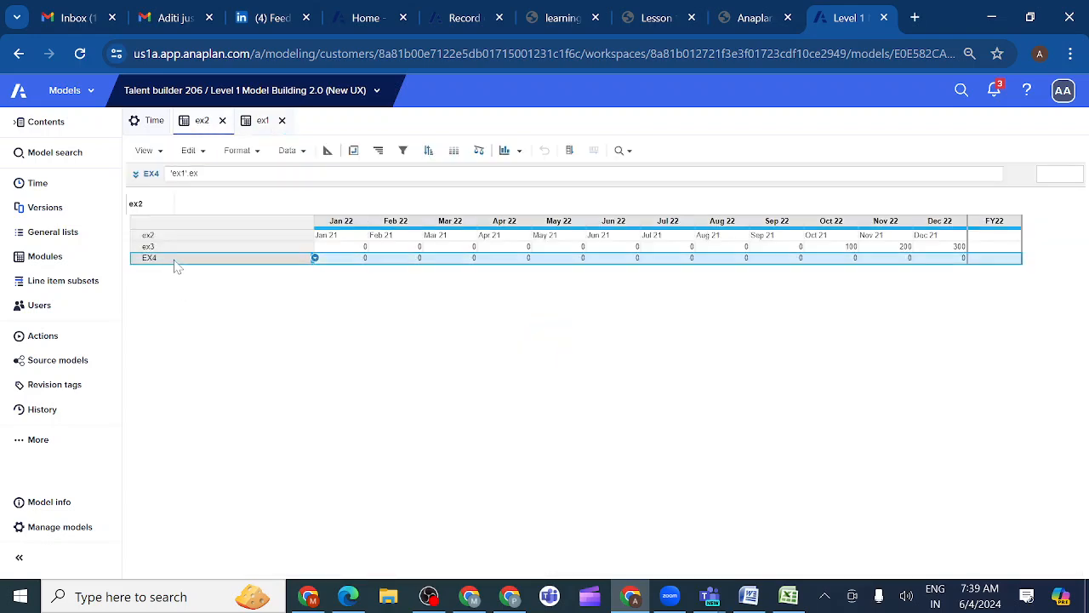
pyautogui.click(328, 151)
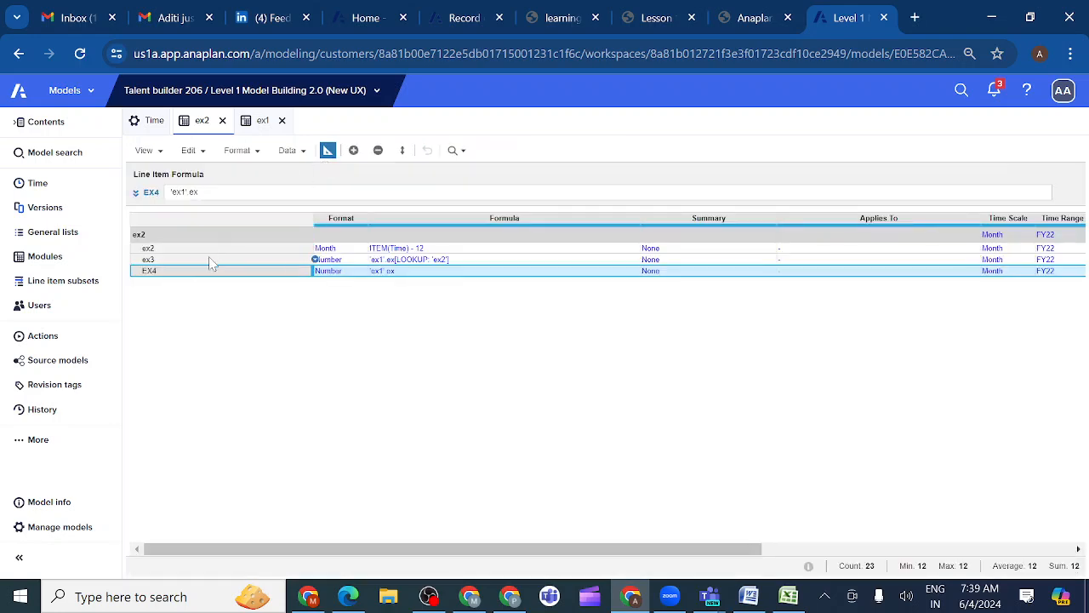
pyautogui.click(190, 258)
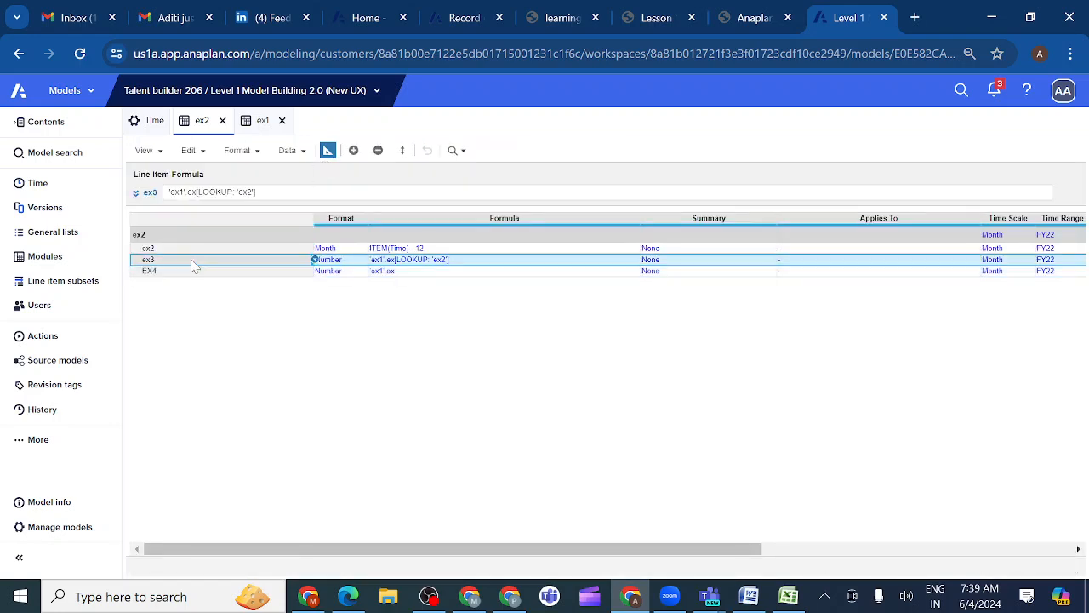
pyautogui.click(329, 150)
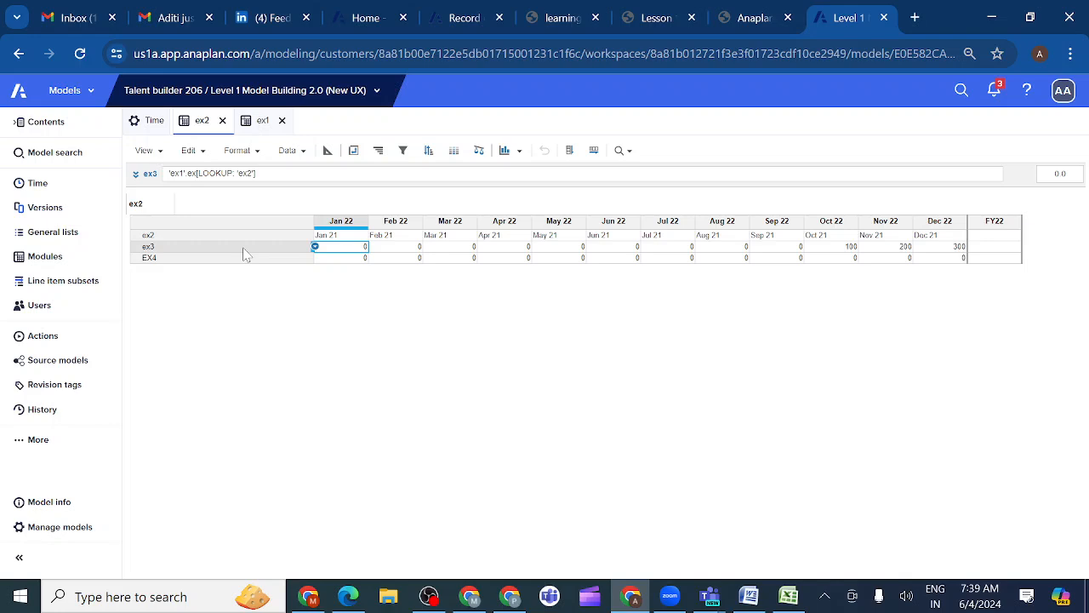
pyautogui.click(195, 250)
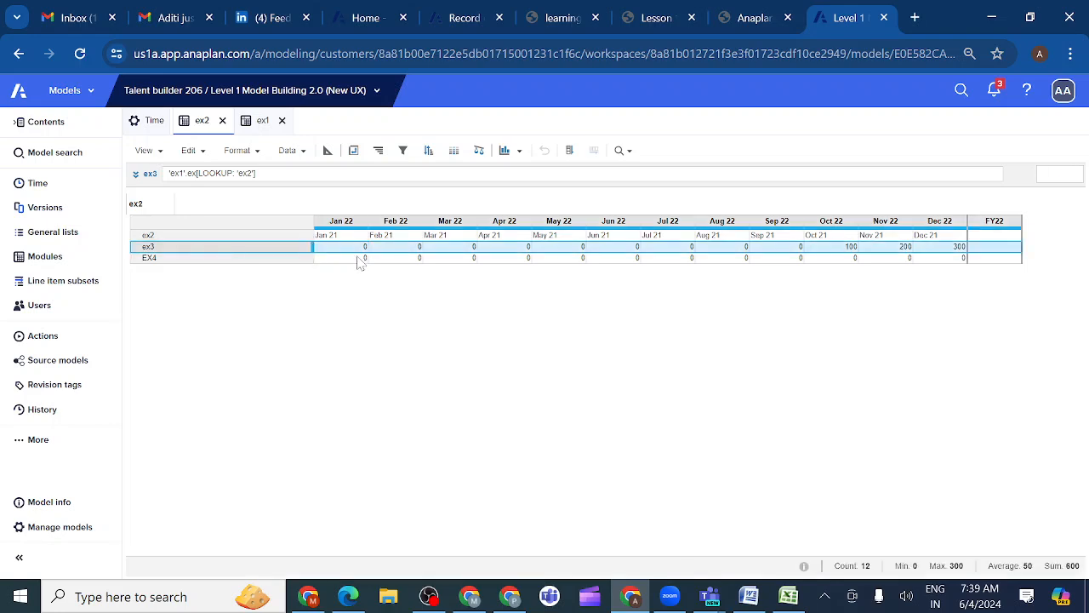
pyautogui.click(181, 236)
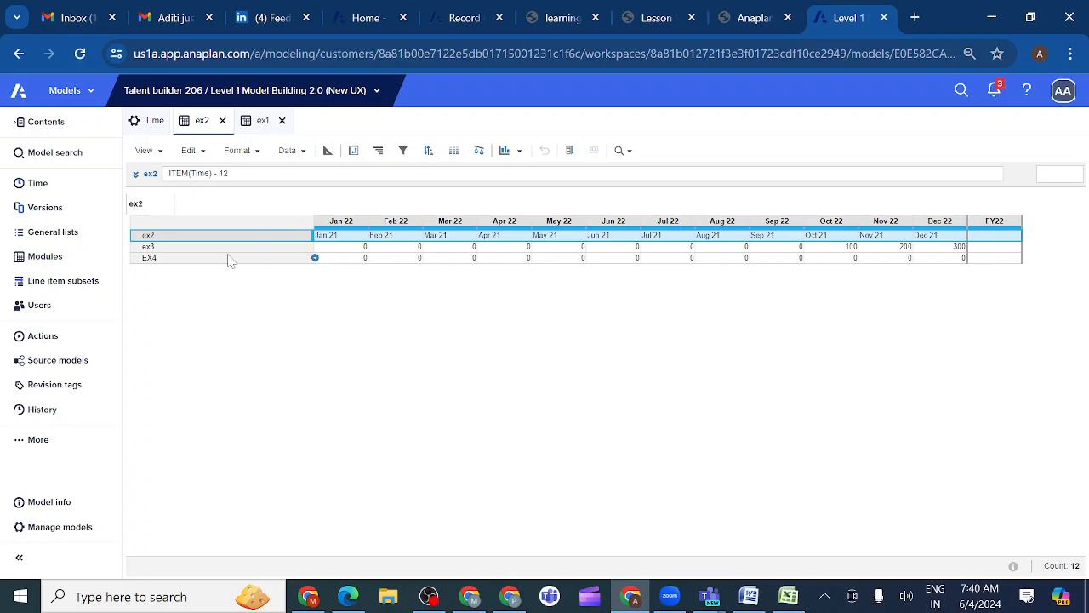
pyautogui.click(187, 247)
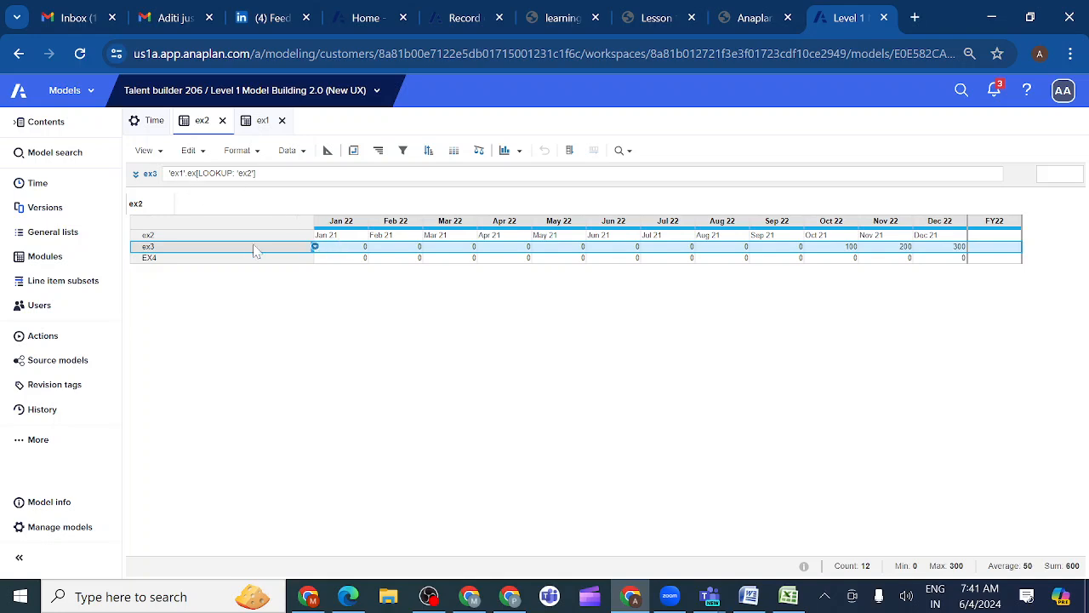
pyautogui.click(839, 249)
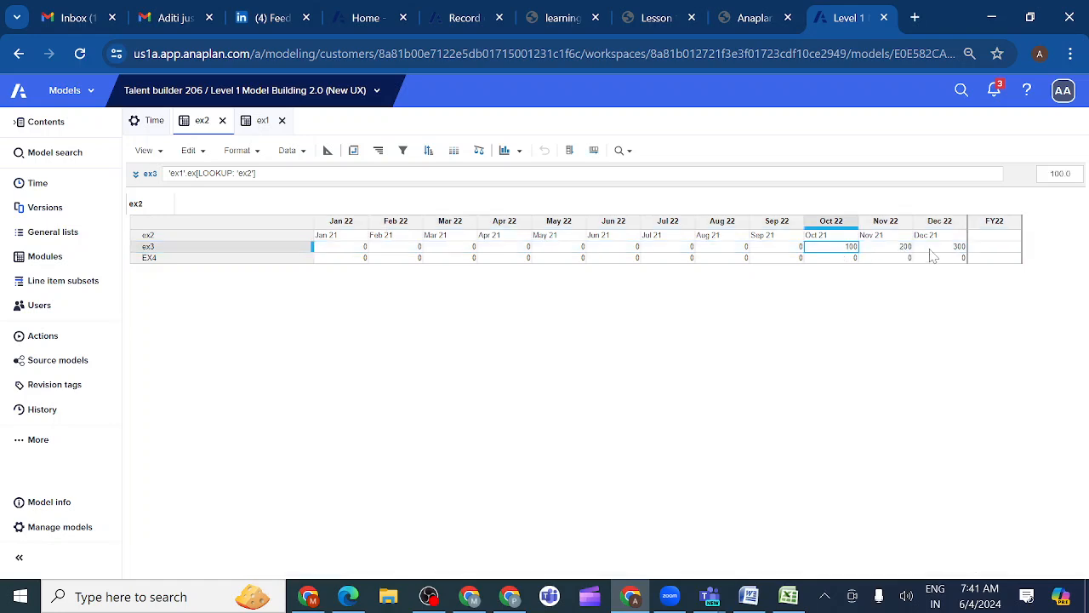
# - Enter 500 for Sep 21, 600 for Aug 21 and 700 for Jul 21 in the ex line item of module ex1
pyautogui.click(258, 121)
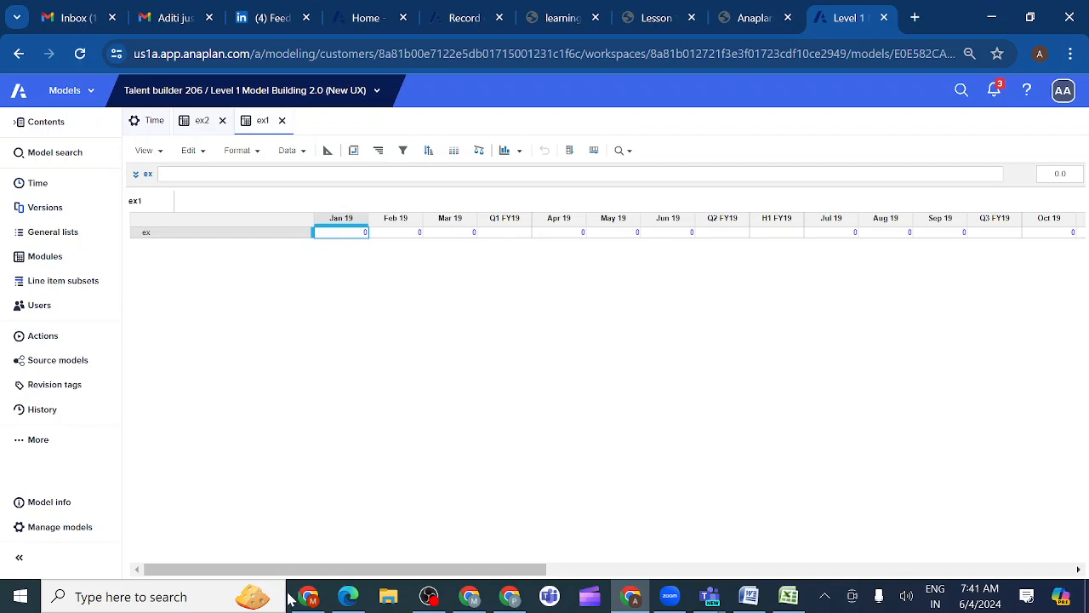
pyautogui.moveTo(299, 575); pyautogui.dragTo(820, 550)
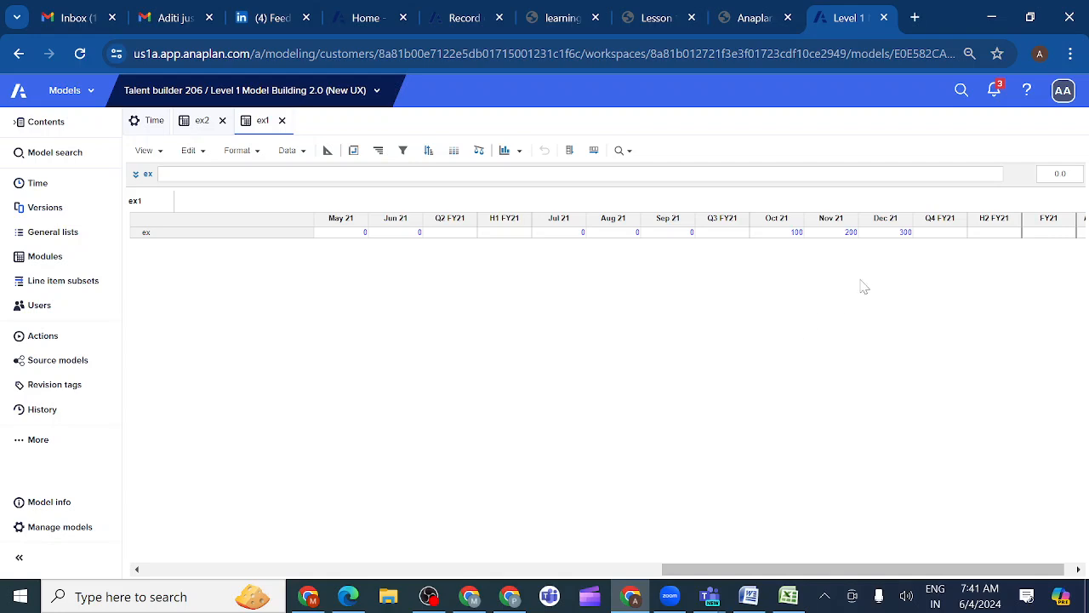
pyautogui.doubleClick(669, 235)
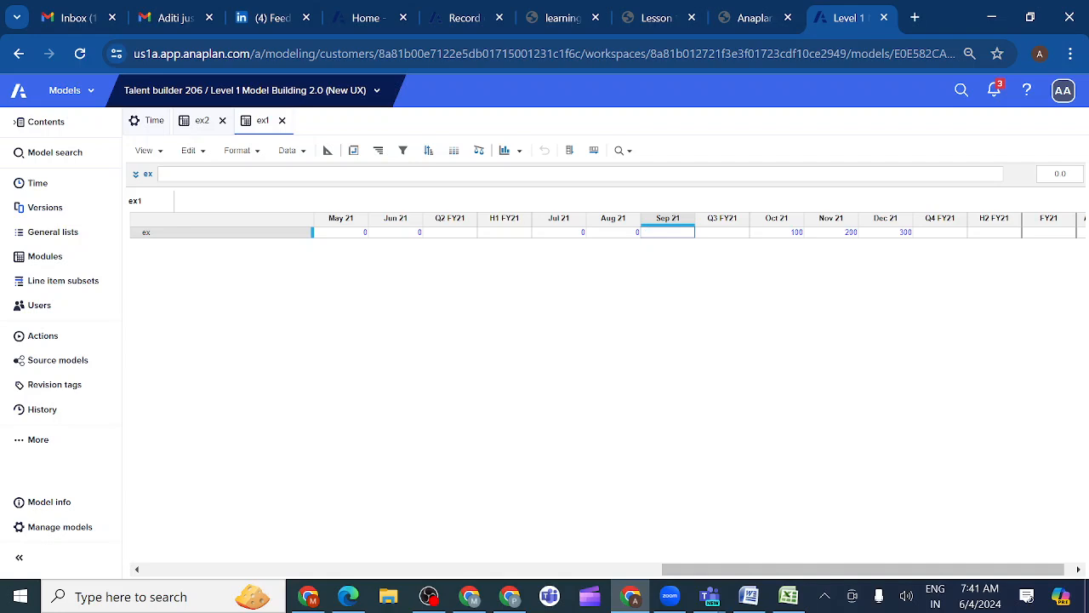
pyautogui.write('500')
pyautogui.click(619, 235)
pyautogui.write('600')
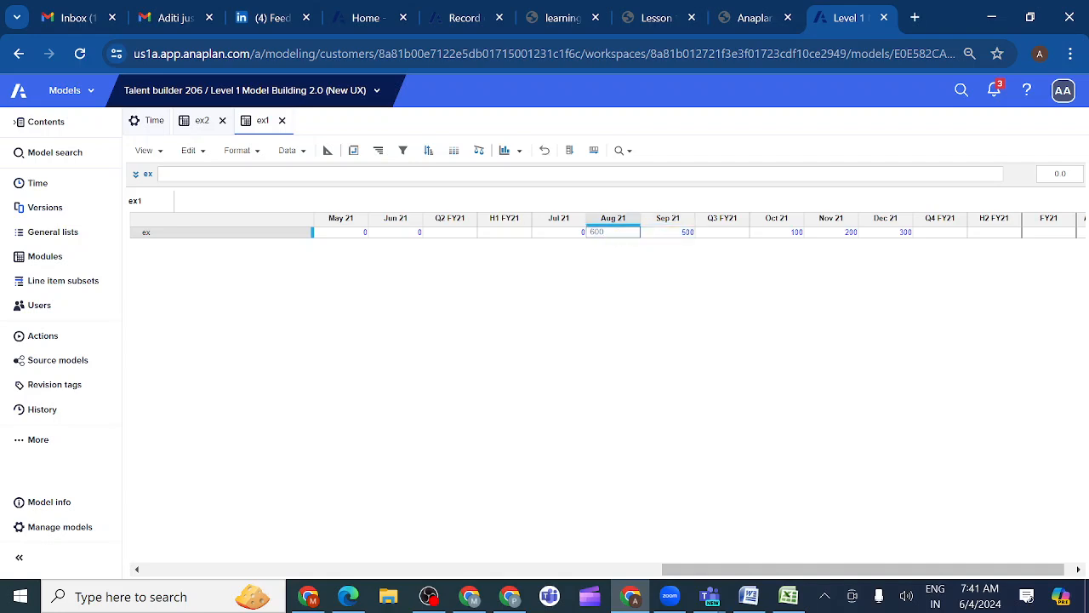
pyautogui.click(557, 236)
pyautogui.write('700')
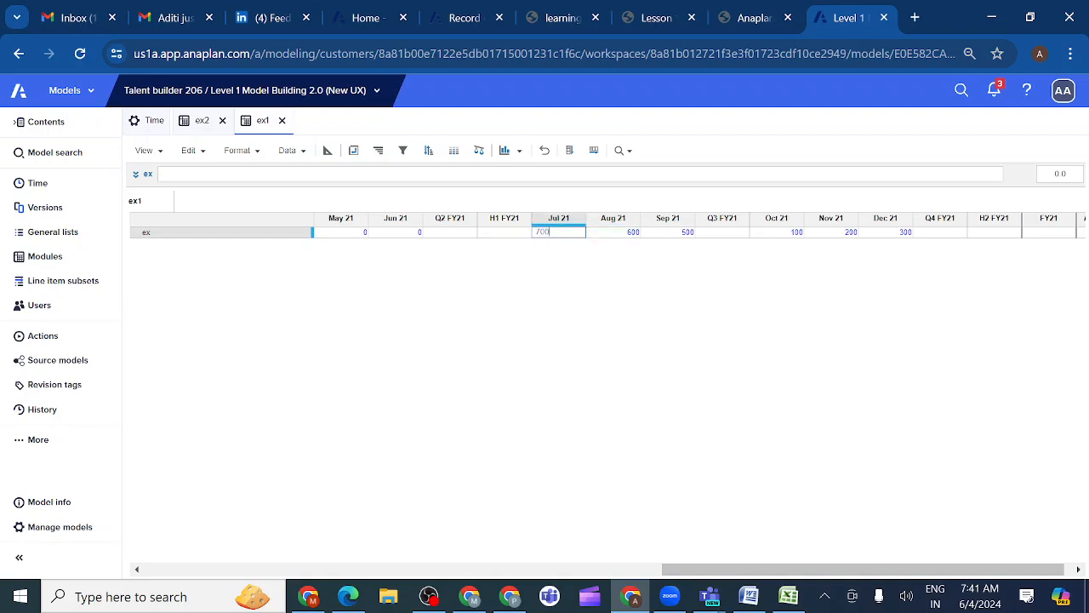
pyautogui.press('Return')
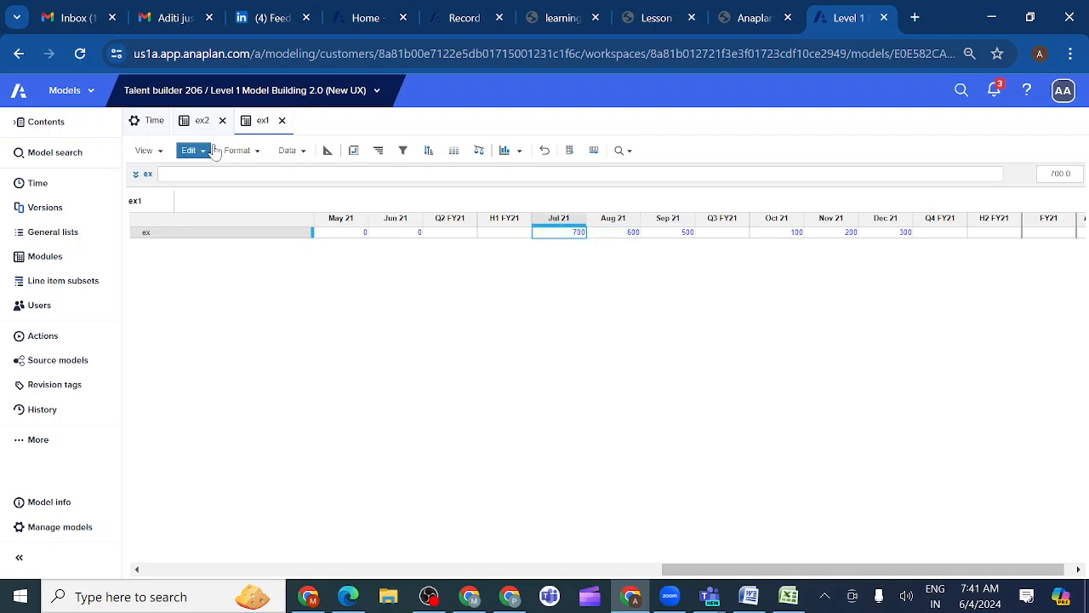
# - Change the formula of line item ex2 in the ex2 module to ITEM(Time) - 24
pyautogui.click(202, 121)
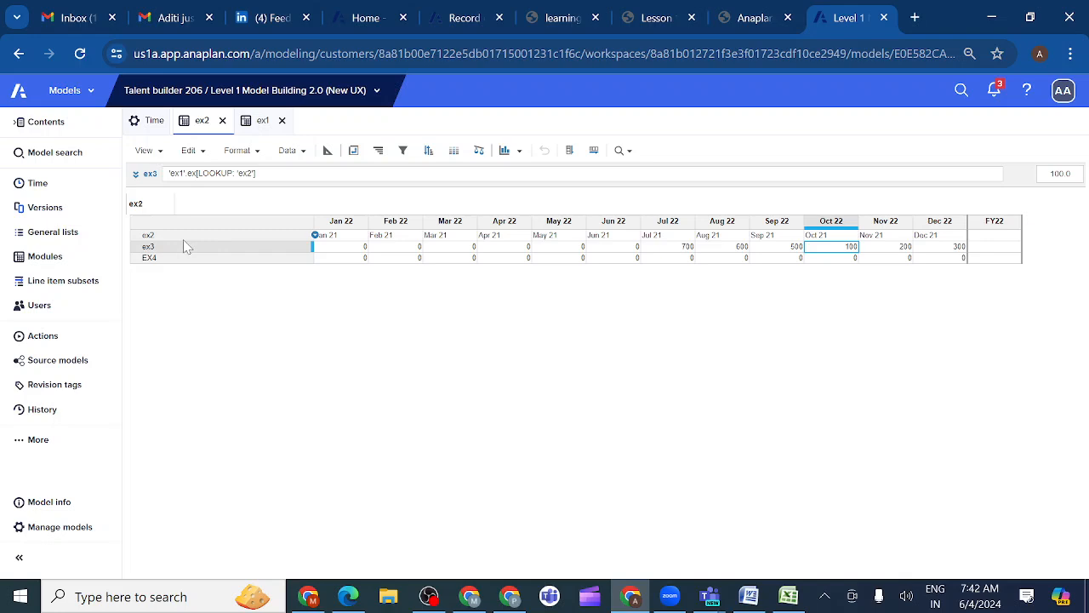
pyautogui.click(161, 237)
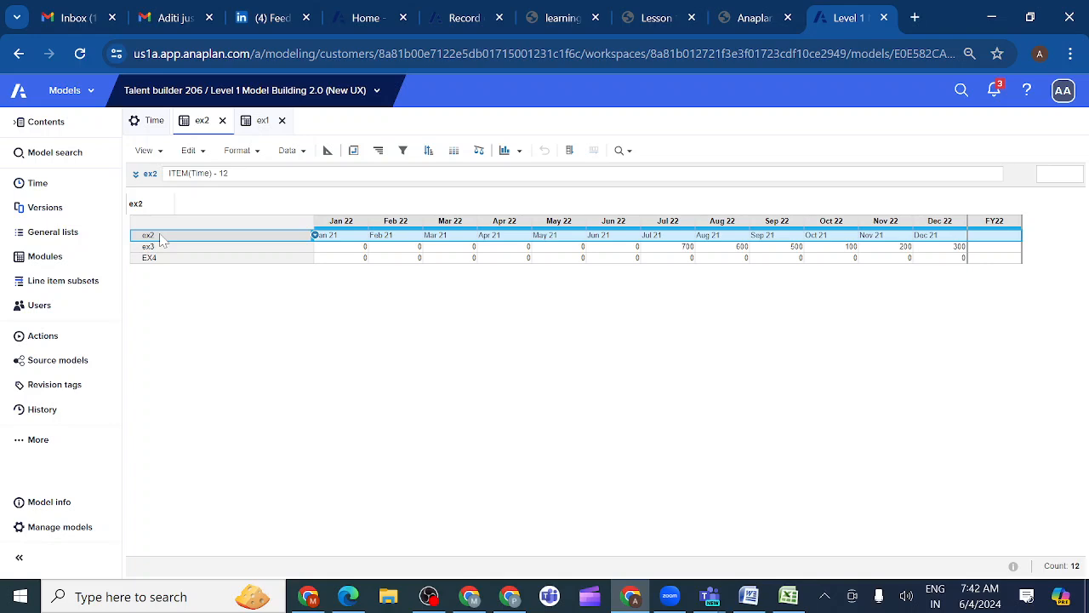
pyautogui.click(136, 174)
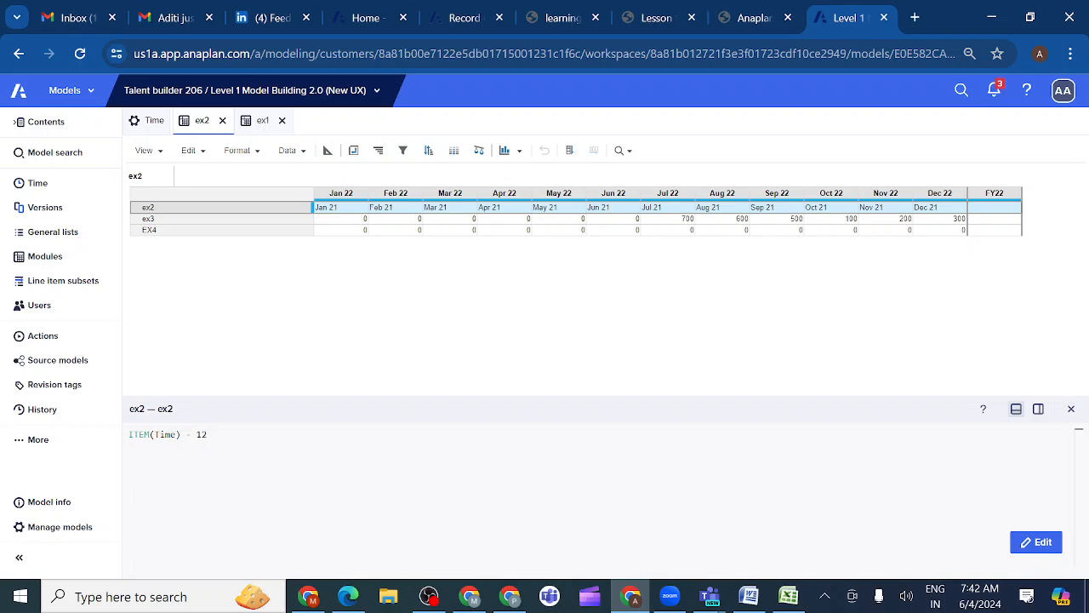
pyautogui.doubleClick(203, 435)
pyautogui.press('BackSpace')
pyautogui.press('BackSpace')
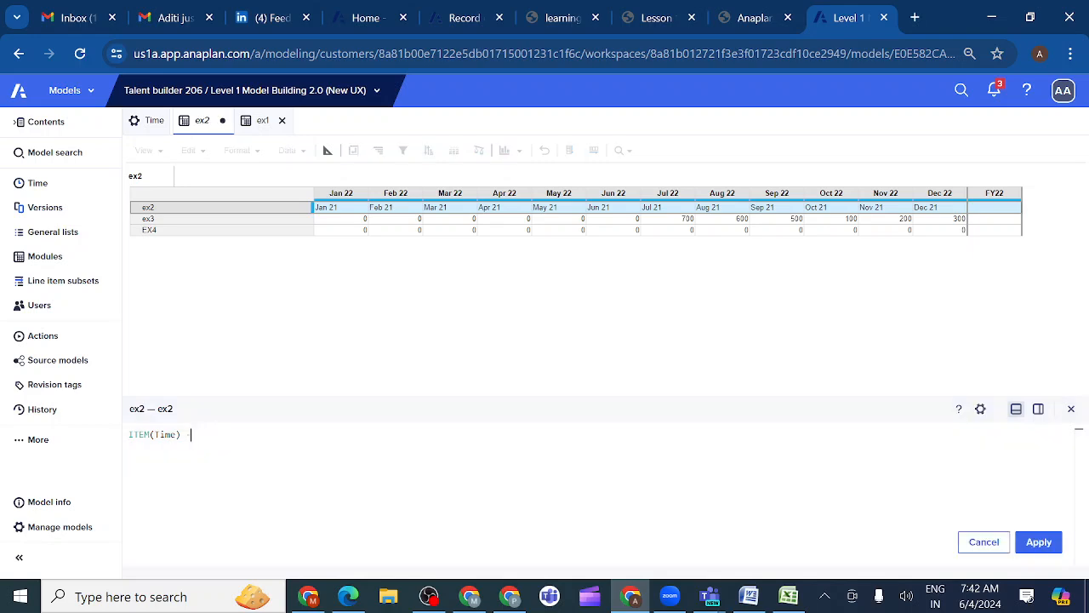
pyautogui.write('24')
pyautogui.click(1039, 543)
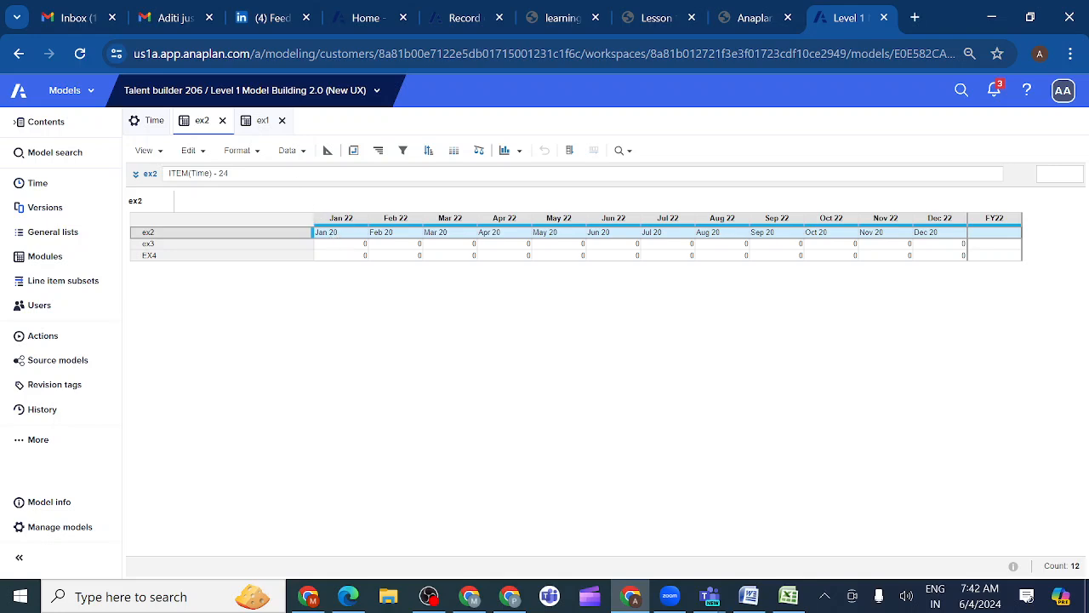
# - Enter 100 for Jan 20, 200 for Feb 20 and 300 for Mar 20 in the ex line item of module ex1
pyautogui.click(263, 121)
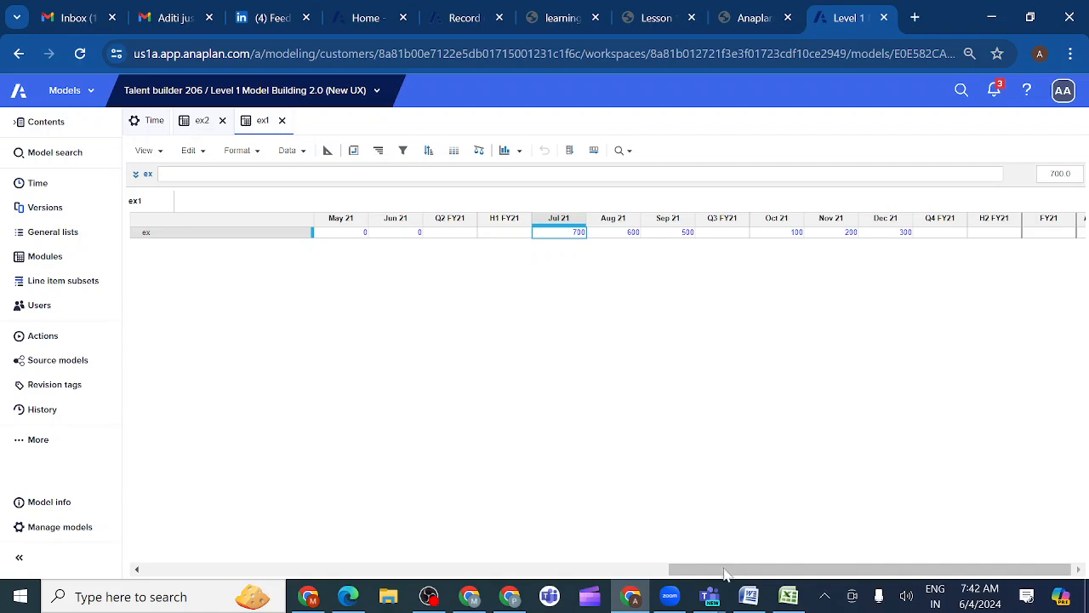
pyautogui.moveTo(690, 572); pyautogui.dragTo(543, 593)
pyautogui.click(735, 233)
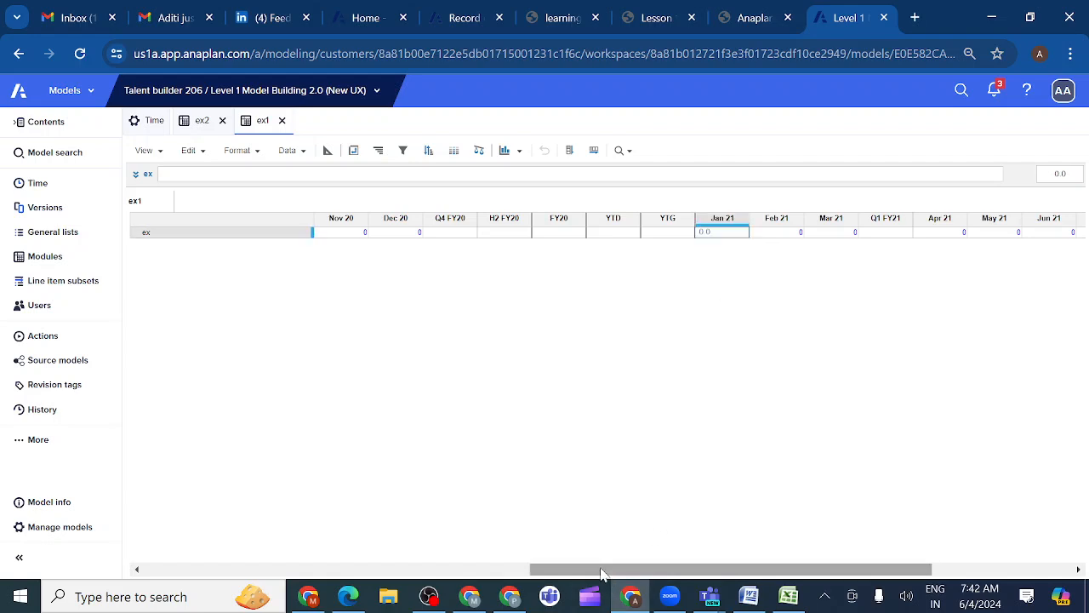
pyautogui.moveTo(602, 575); pyautogui.dragTo(426, 579)
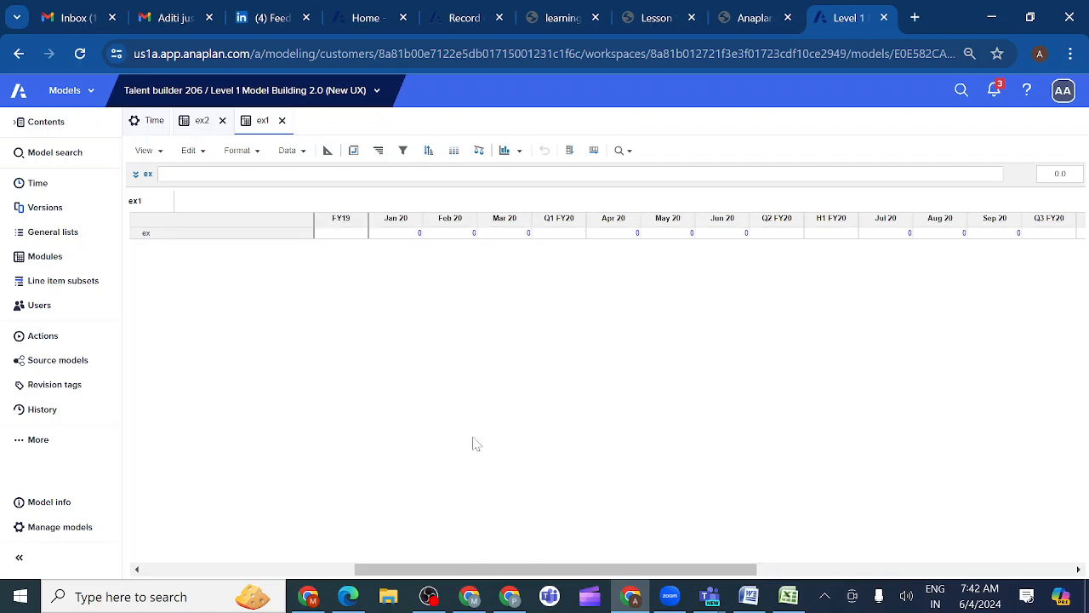
pyautogui.doubleClick(387, 233)
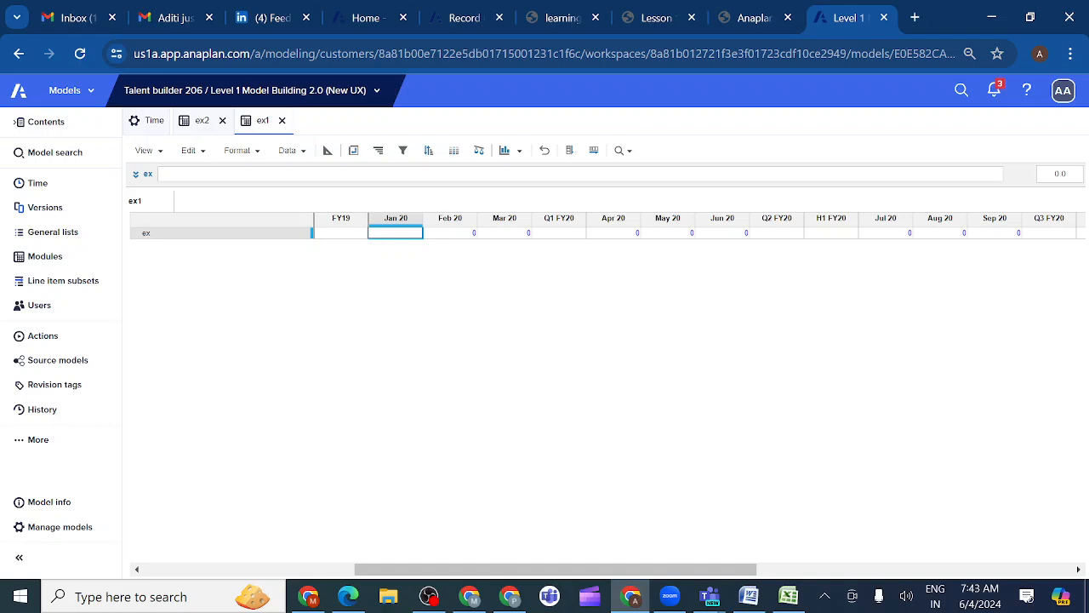
pyautogui.click(452, 236)
pyautogui.write('200')
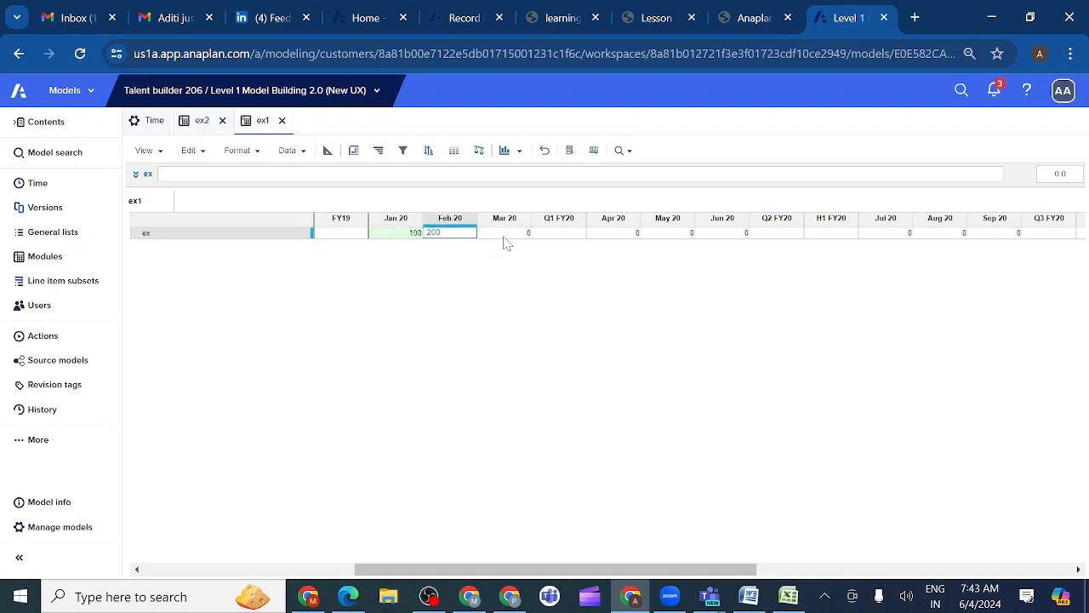
pyautogui.click(508, 236)
pyautogui.write('300')
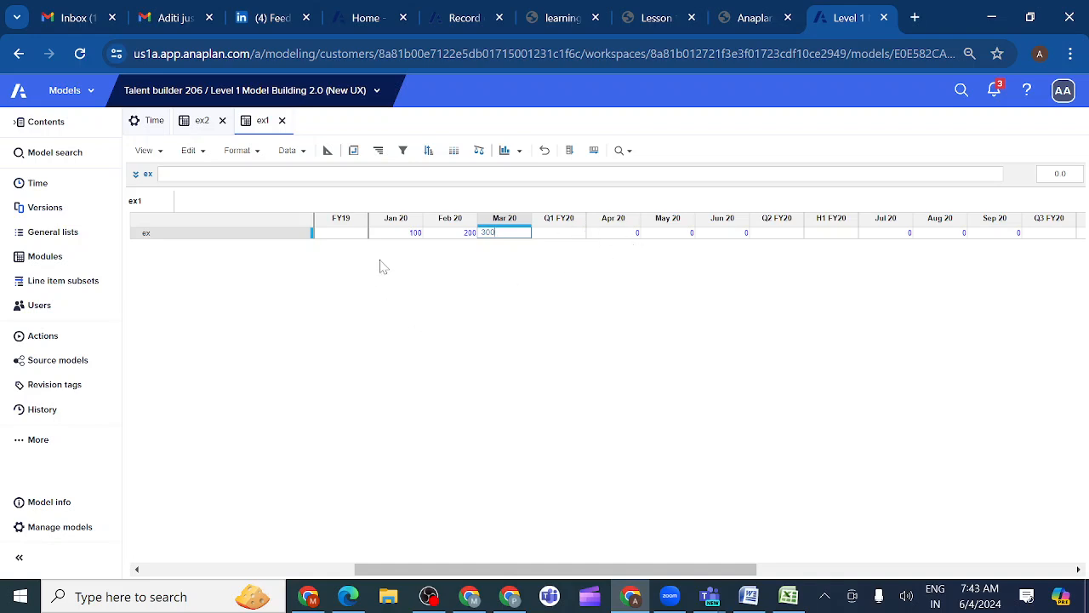
# - Set the module-level time range of the ex2 module to F21 in its blueprint and accept the dimensionality change
pyautogui.click(205, 124)
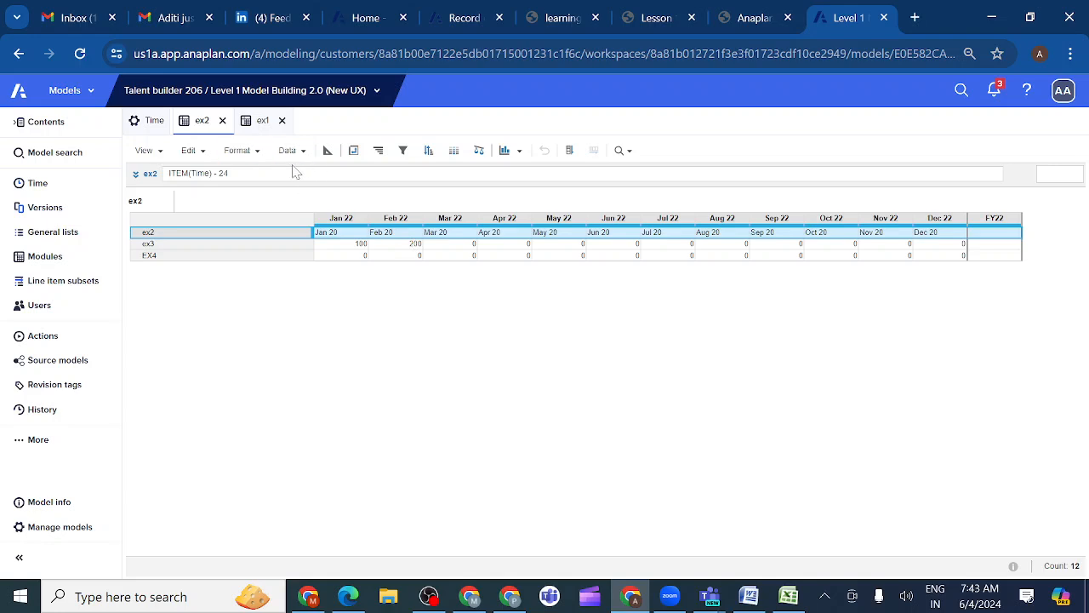
pyautogui.click(328, 151)
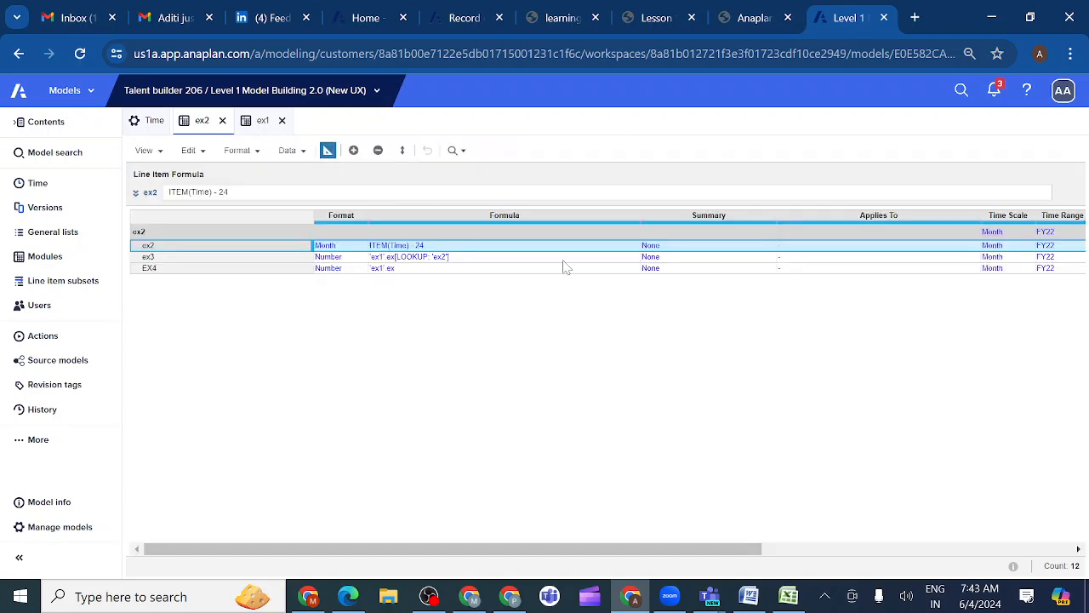
pyautogui.click(1067, 233)
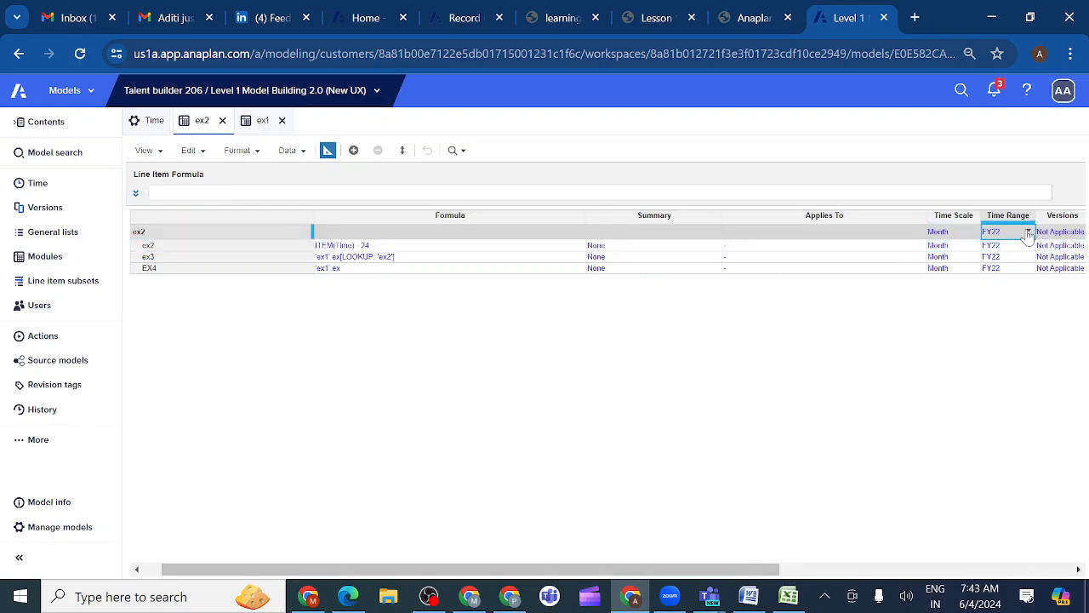
pyautogui.click(1028, 233)
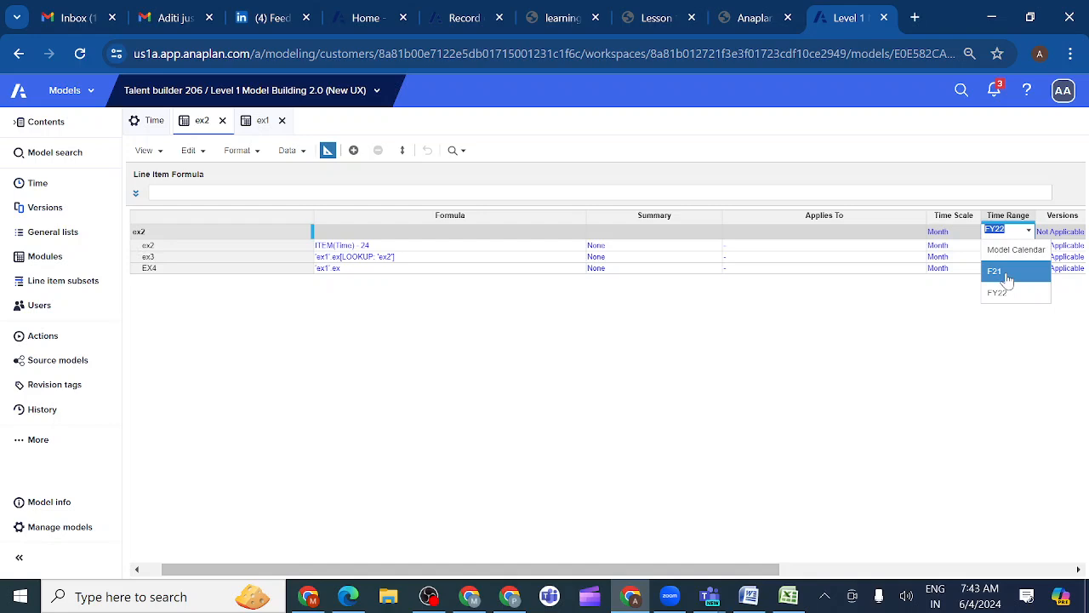
pyautogui.click(1008, 280)
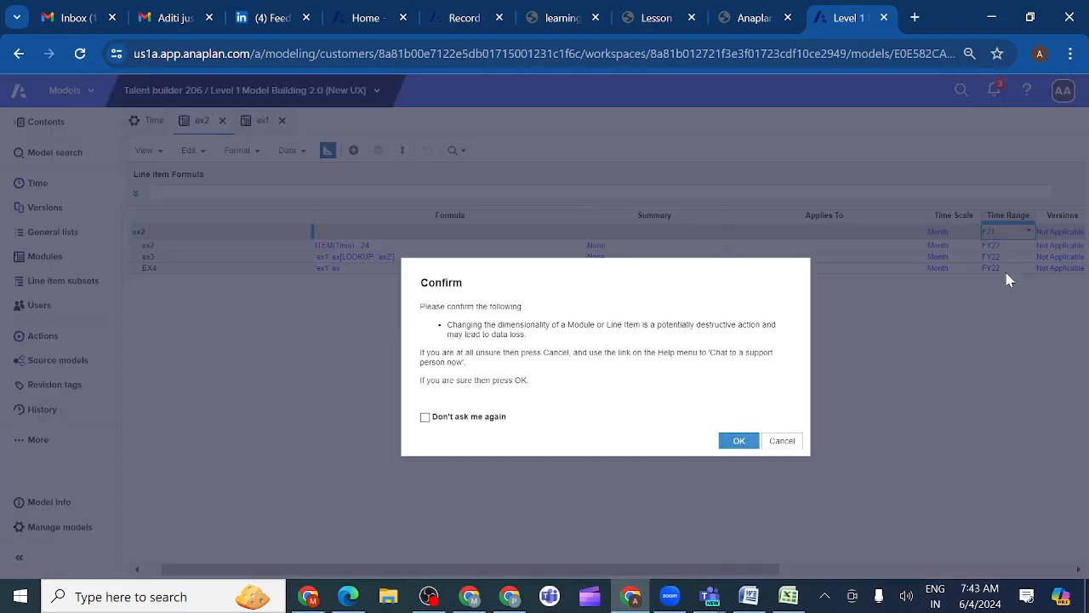
pyautogui.click(738, 441)
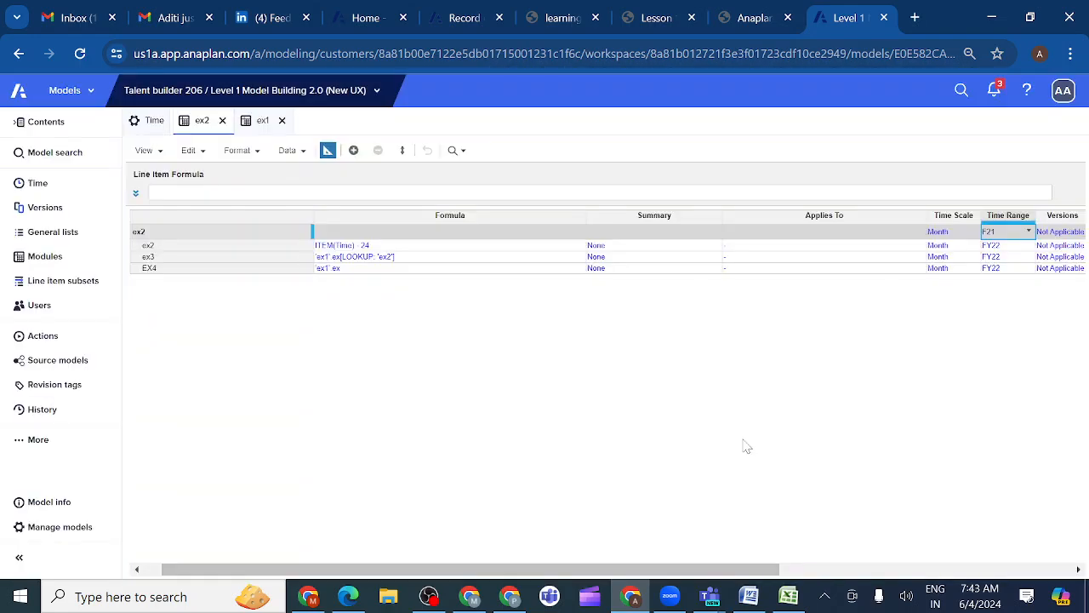
# - Try to copy the module's F21 time range onto line items ex2, ex3 and EX4
pyautogui.hotkey('ctrl', 'c')
pyautogui.click(1004, 246)
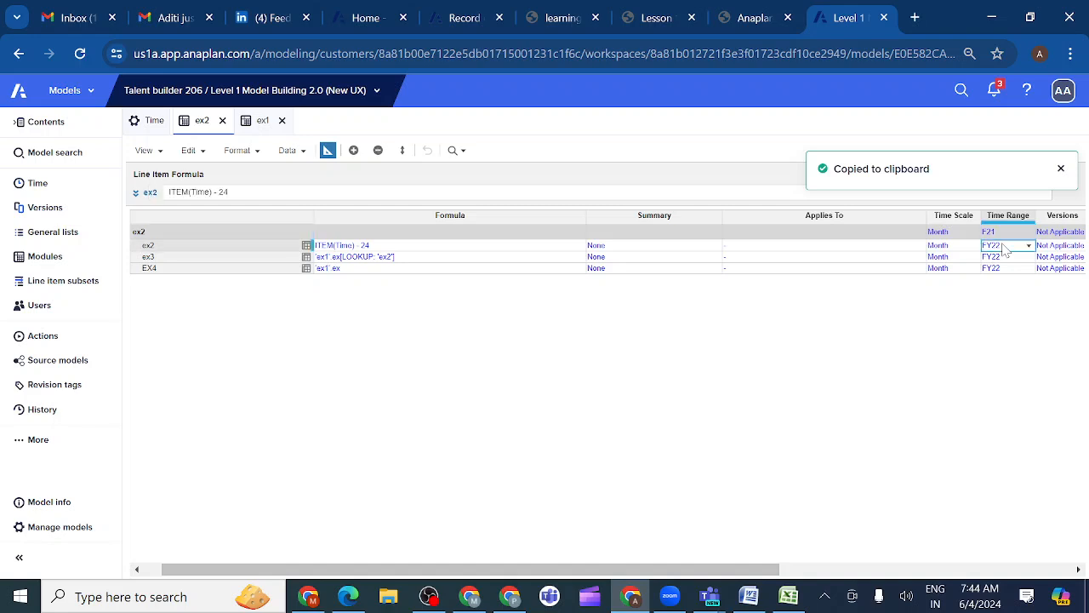
pyautogui.hotkey('shift', 'Down')
pyautogui.hotkey('shift', 'Down')
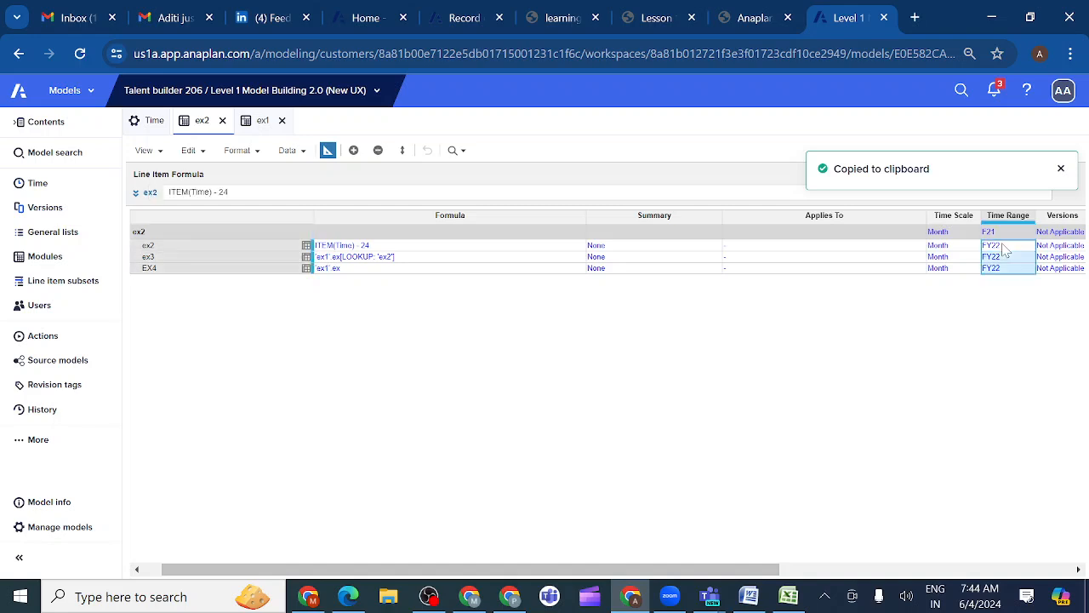
pyautogui.hotkey('ctrl', 'v')
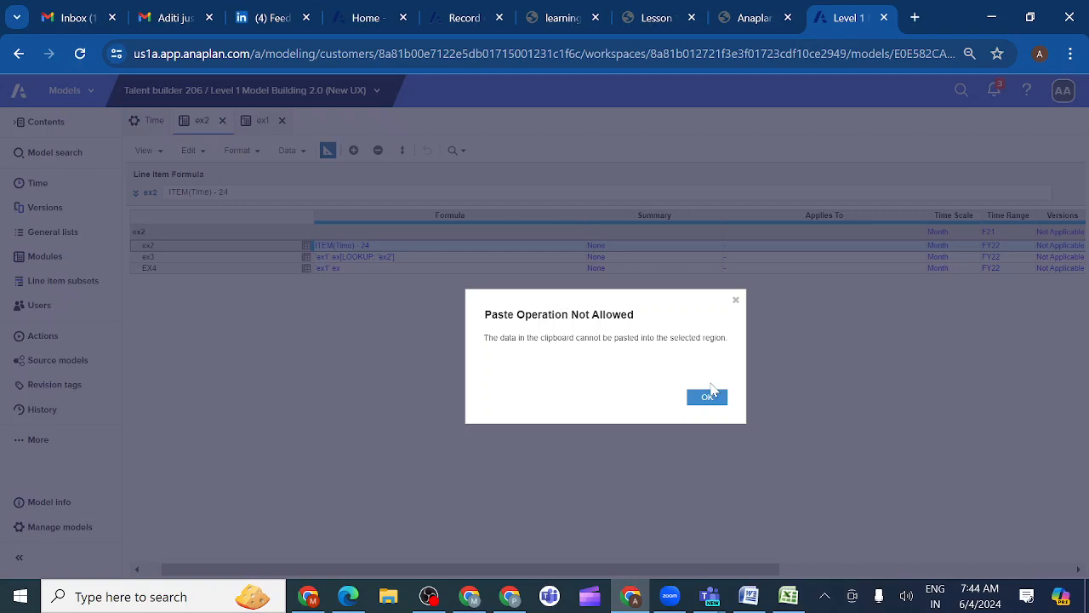
pyautogui.click(704, 398)
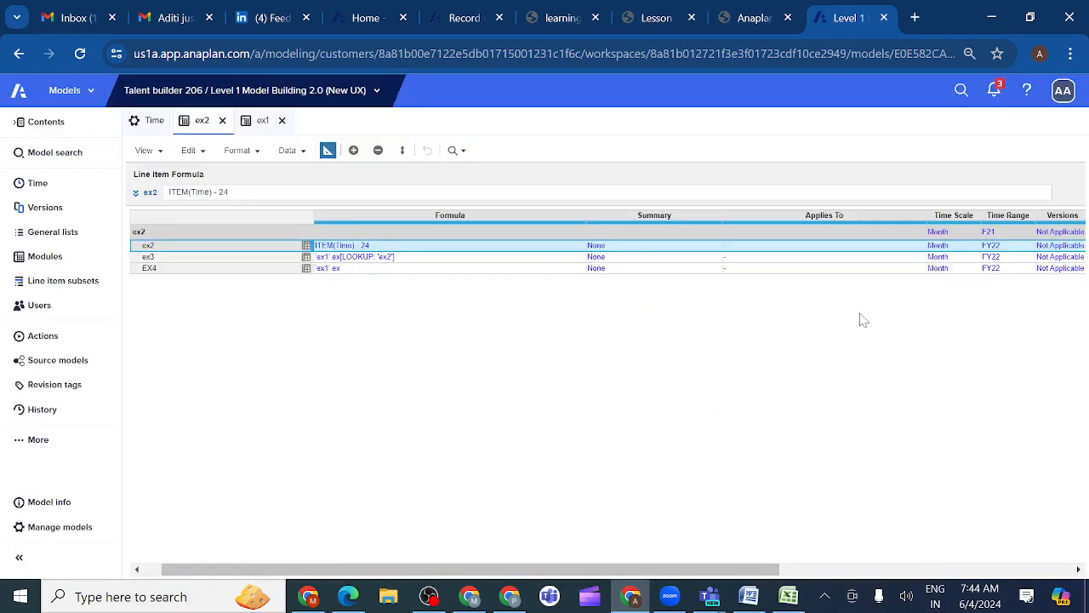
# - Set the time range of line items ex2, ex3 and EX4 individually to F21, accepting each dimensionality change
pyautogui.click(1014, 247)
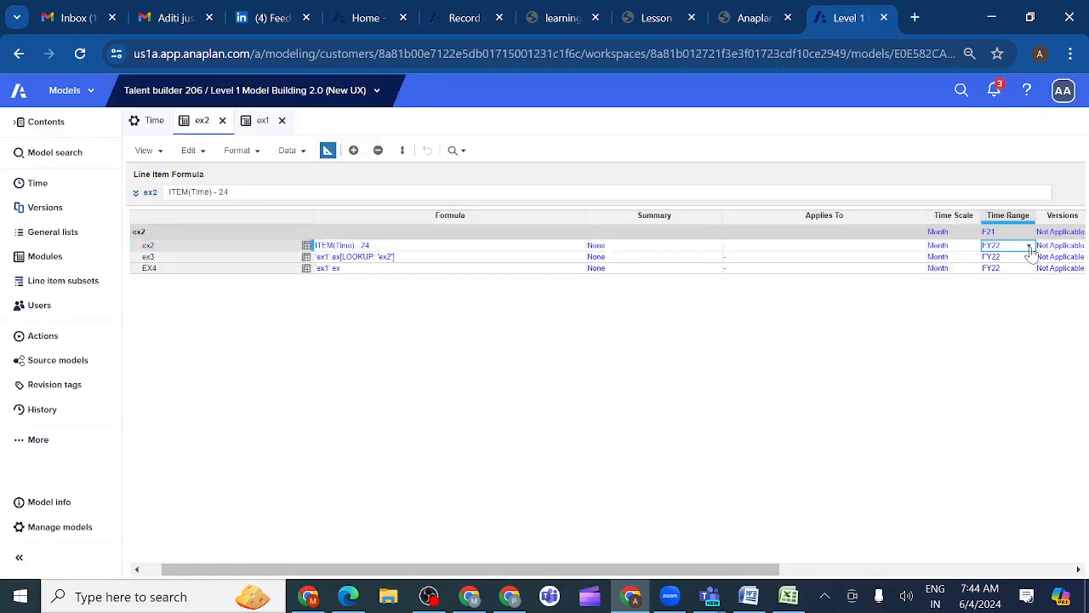
pyautogui.click(1031, 248)
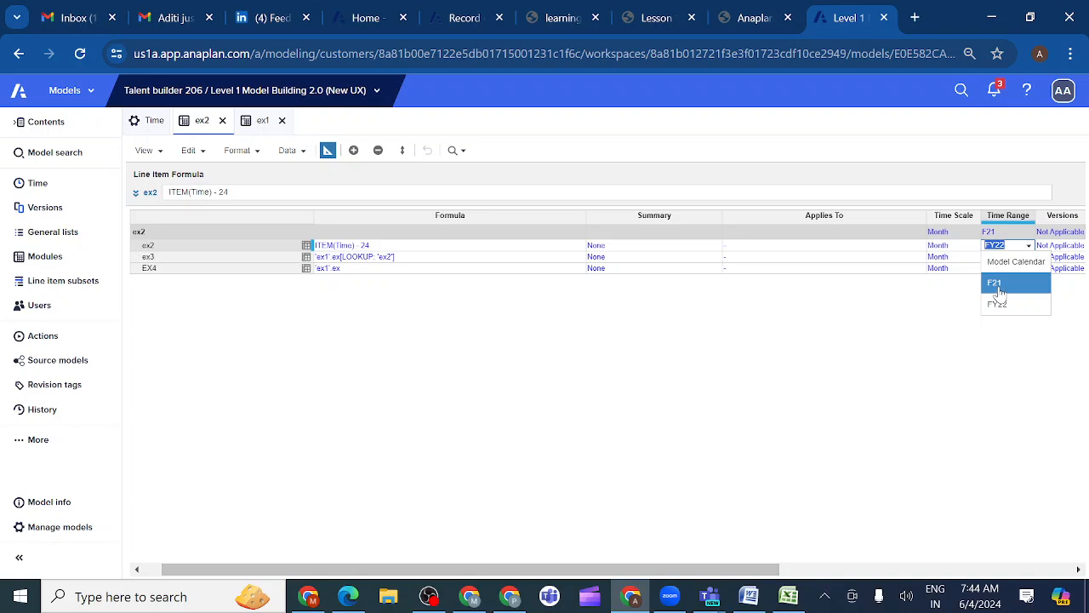
pyautogui.click(998, 286)
pyautogui.click(739, 444)
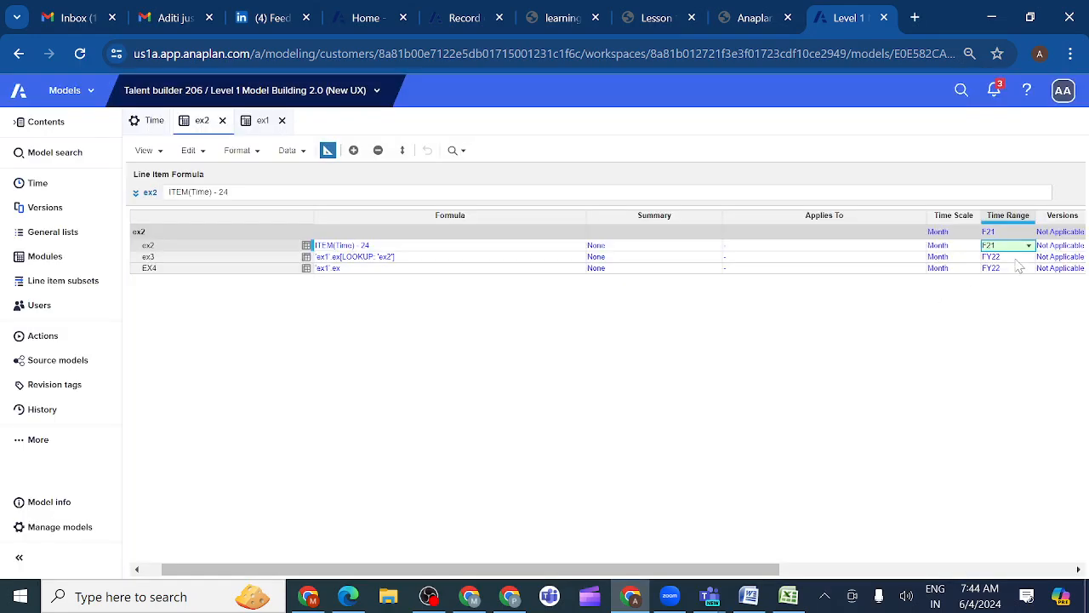
pyautogui.click(1014, 258)
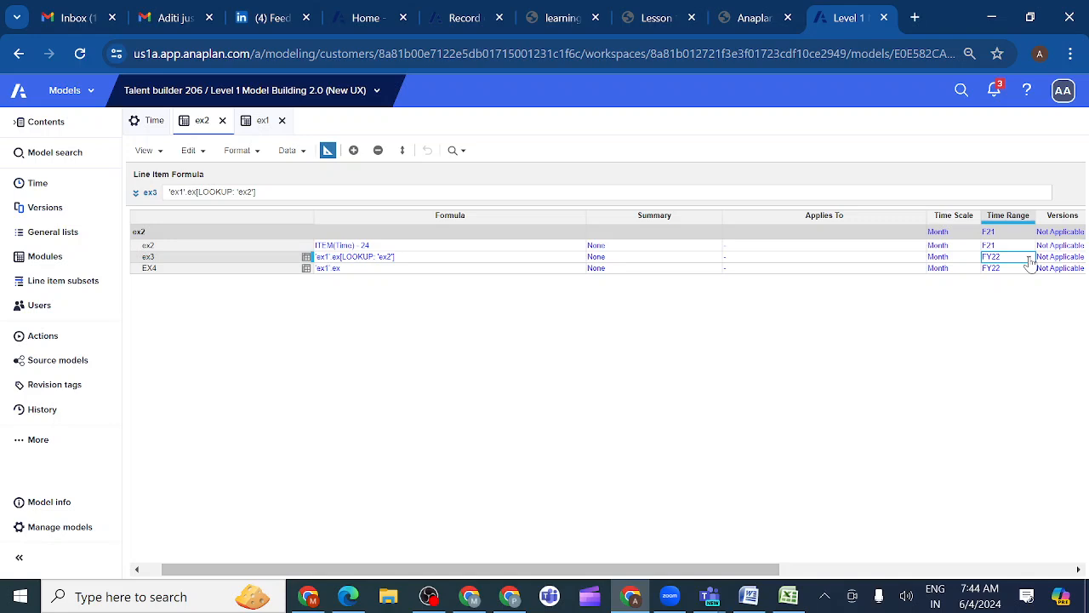
pyautogui.click(1029, 259)
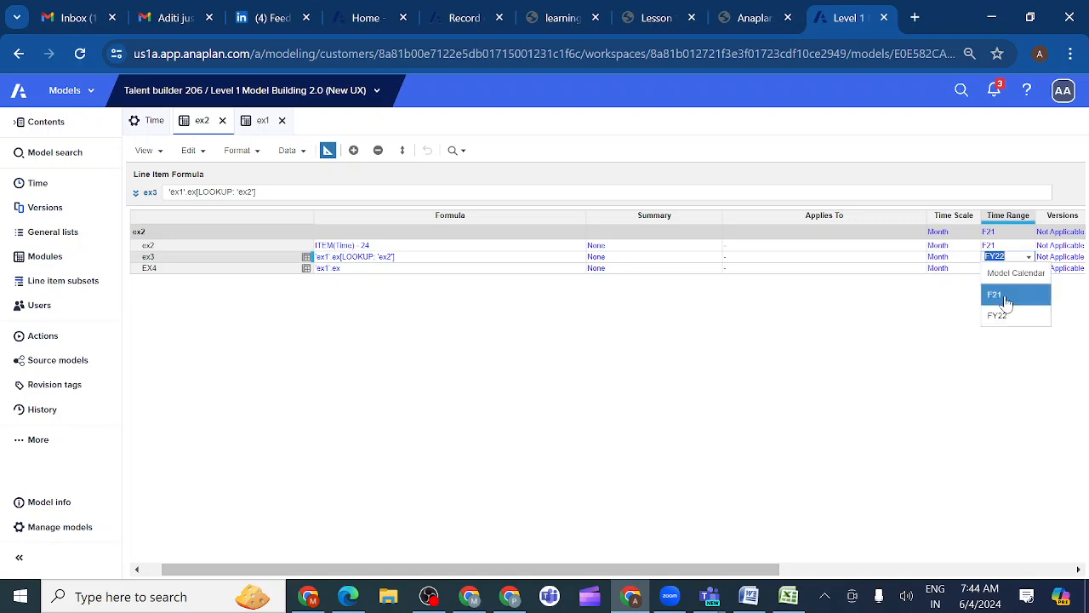
pyautogui.click(1005, 298)
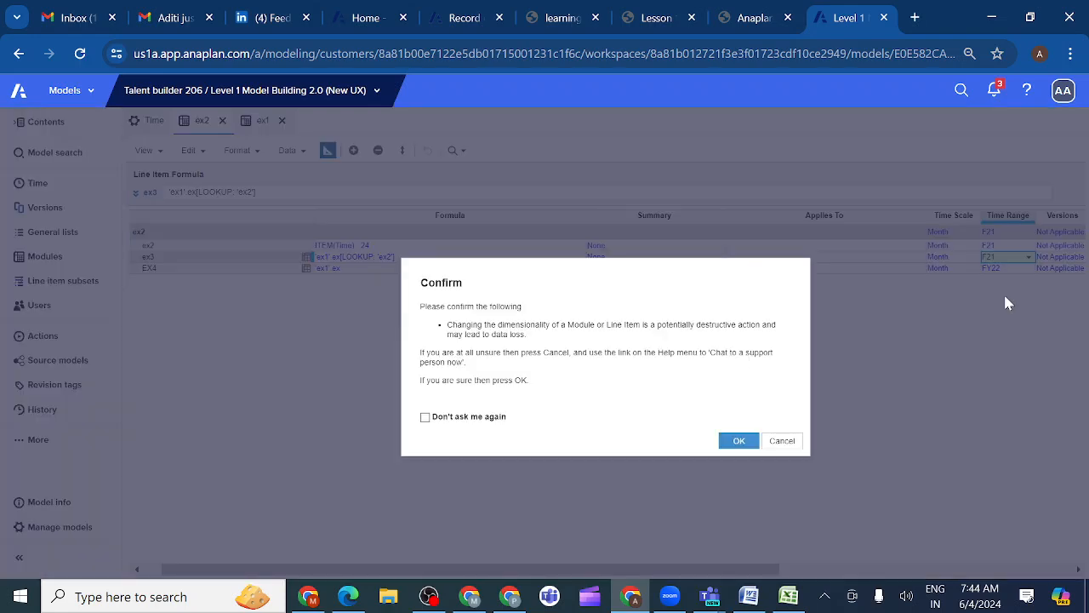
pyautogui.click(738, 441)
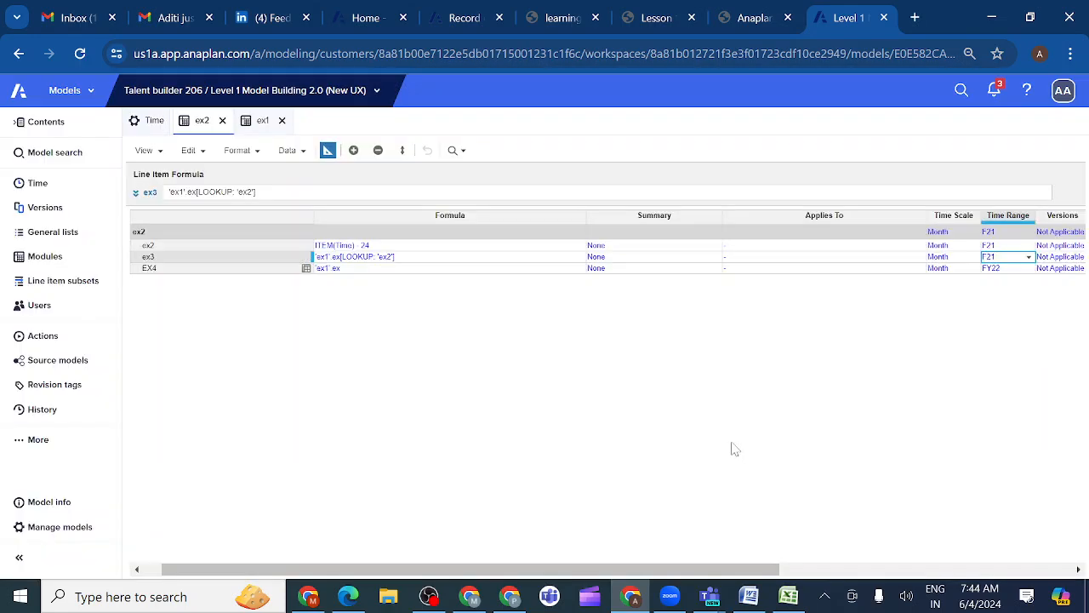
pyautogui.click(1018, 271)
pyautogui.click(1027, 271)
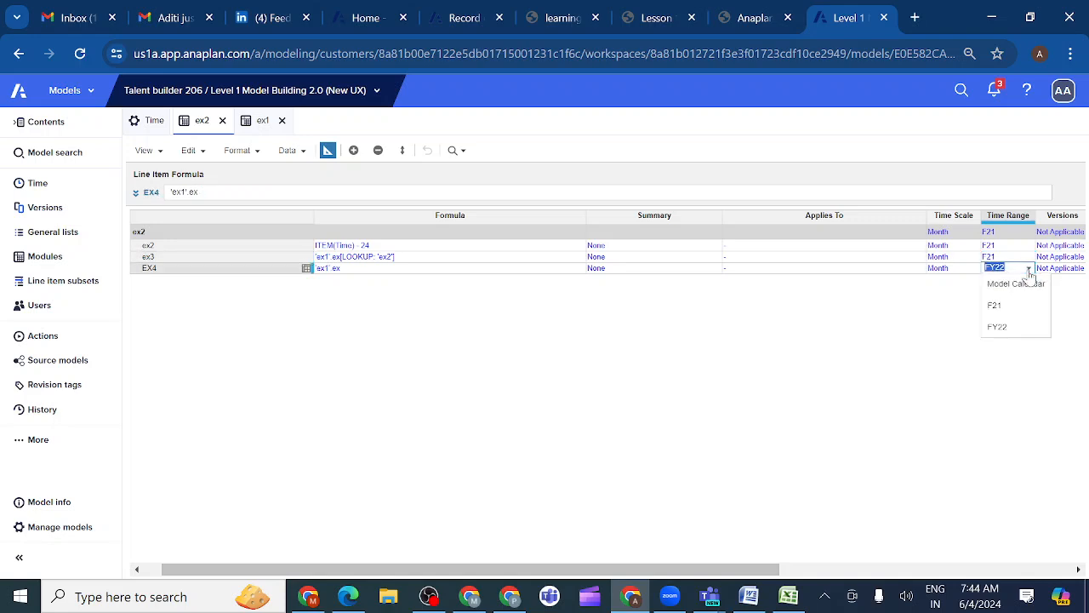
pyautogui.click(1003, 310)
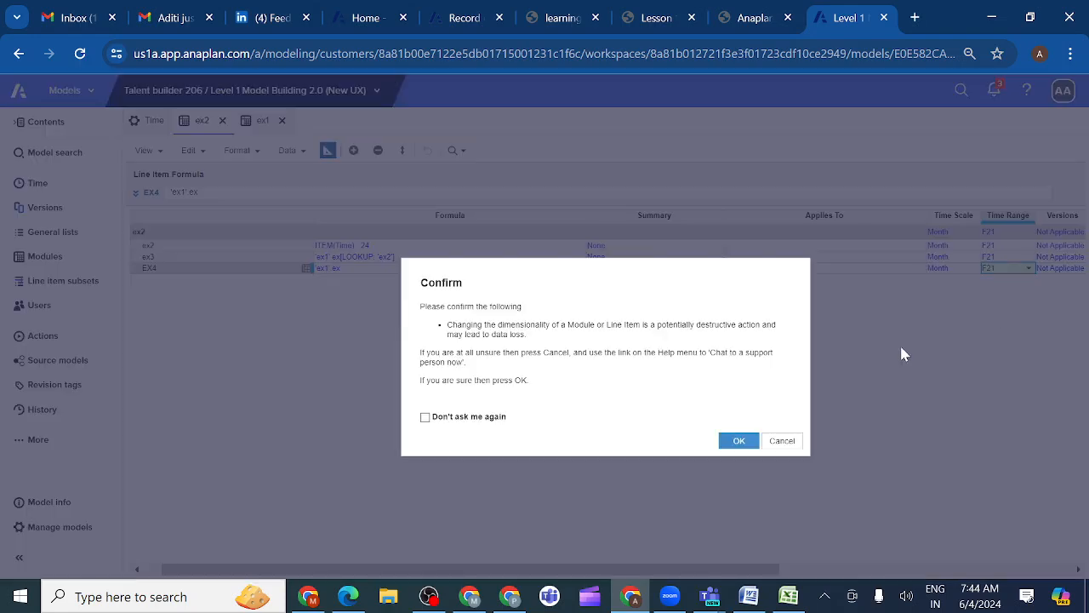
pyautogui.click(739, 441)
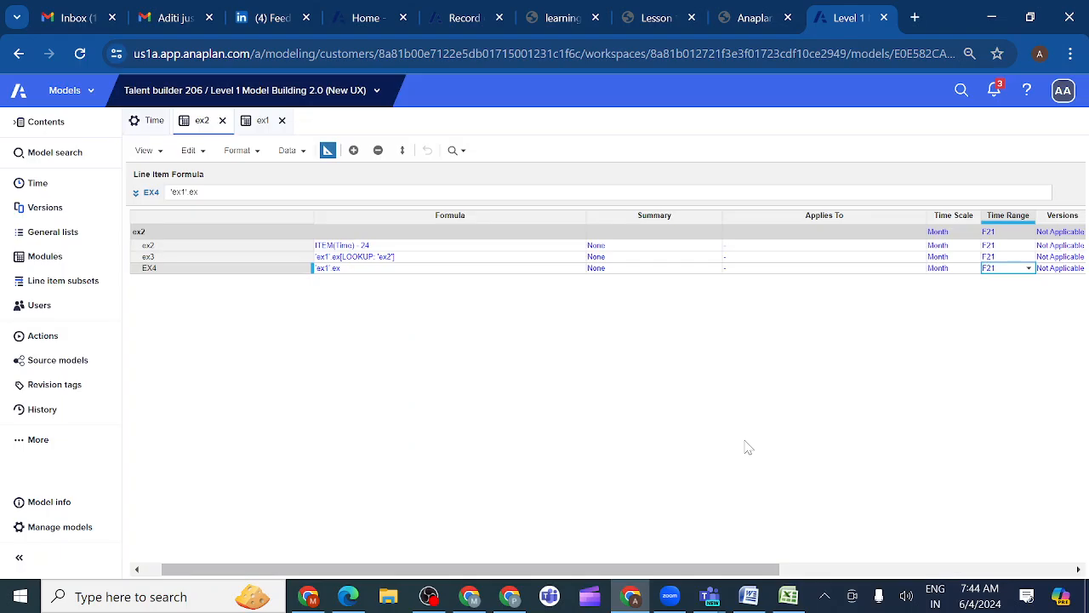
# - Compare the 2021 monthly results and formulas of line items ex3 and EX4 in the ex2 module's grid
pyautogui.click(329, 150)
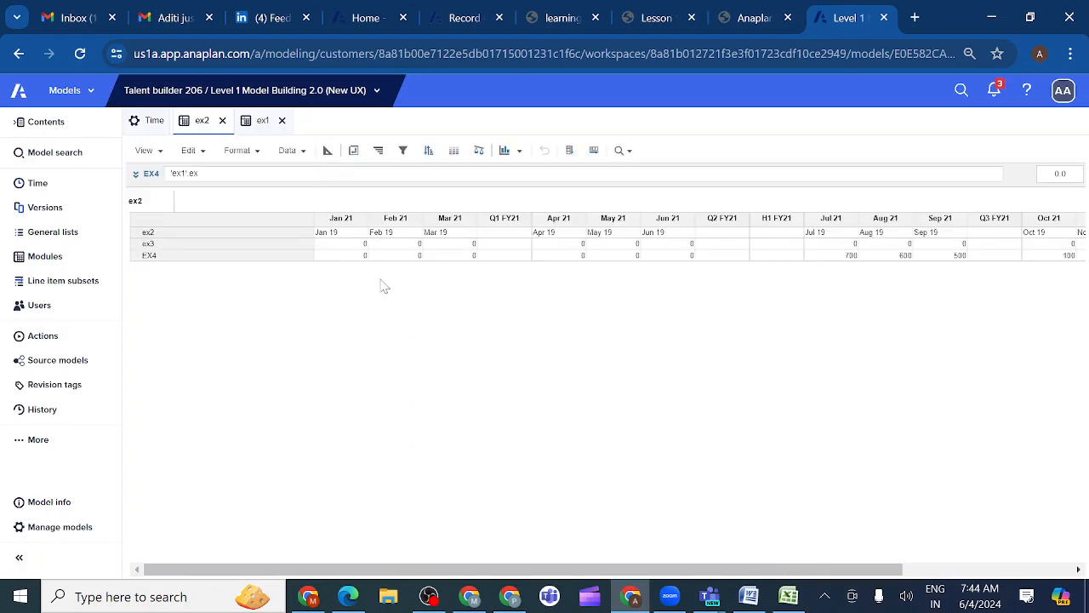
pyautogui.click(252, 246)
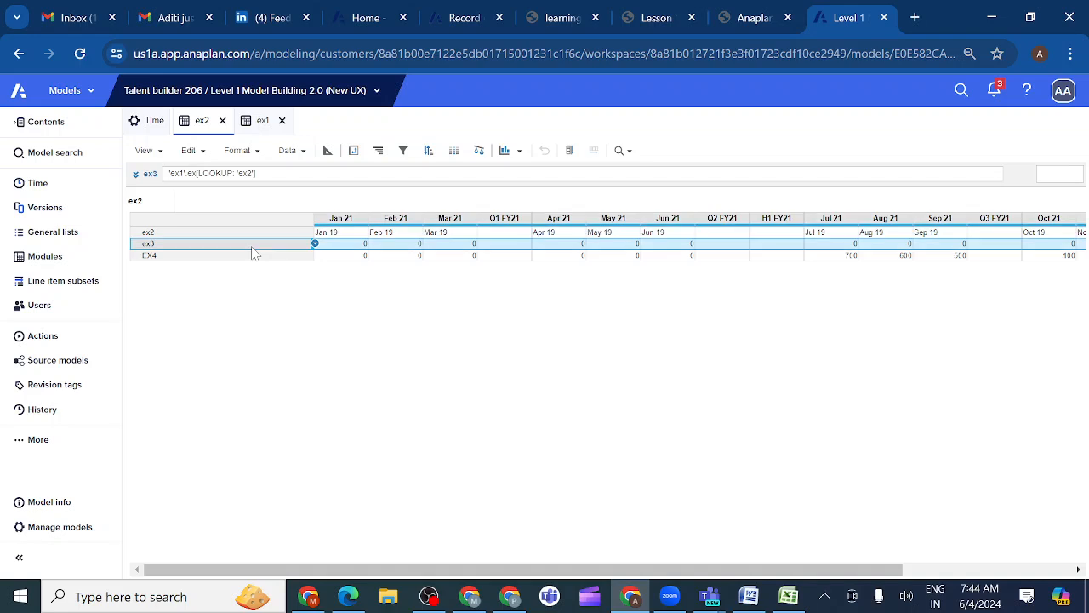
pyautogui.rightClick(423, 334)
pyautogui.click(397, 471)
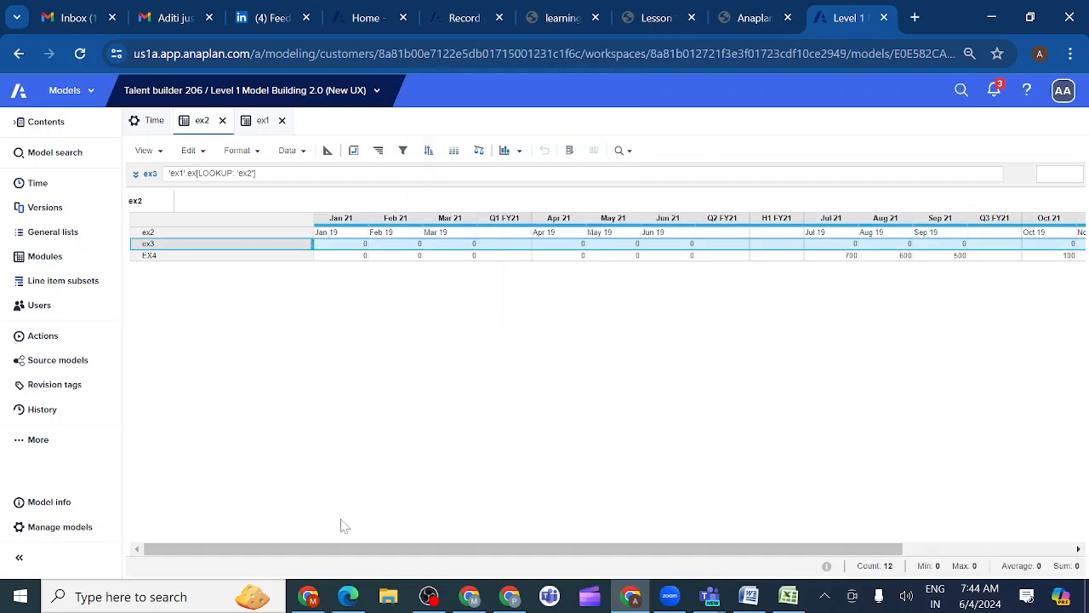
pyautogui.moveTo(328, 554); pyautogui.dragTo(423, 560)
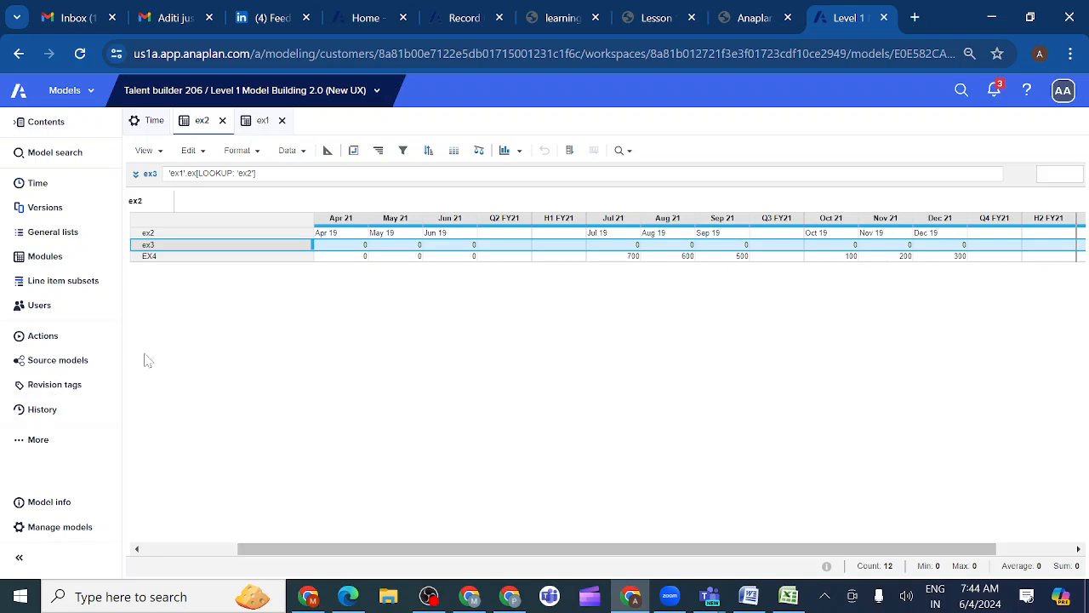
pyautogui.click(189, 258)
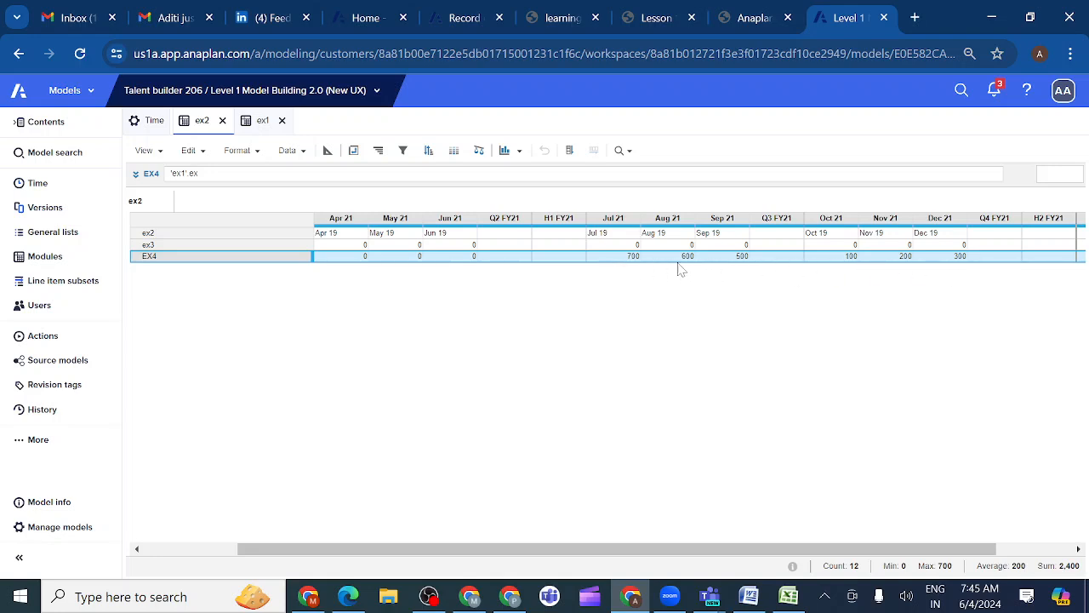
pyautogui.click(170, 246)
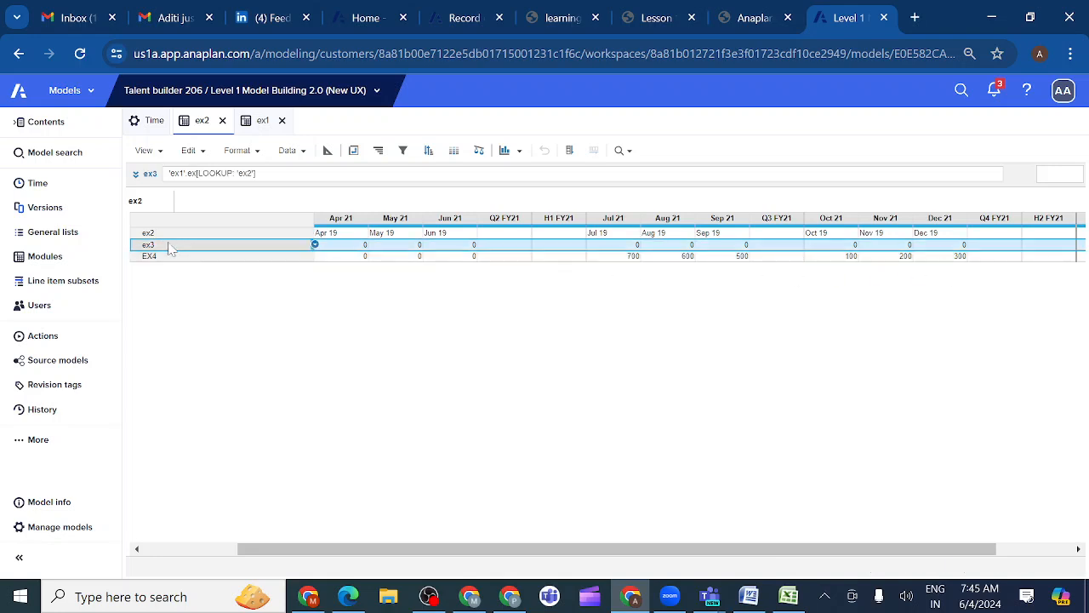
# - Change the formula of line item ex3 to the direct reference 'ex1'.ex by removing its LOOKUP clause, and apply it
pyautogui.click(137, 176)
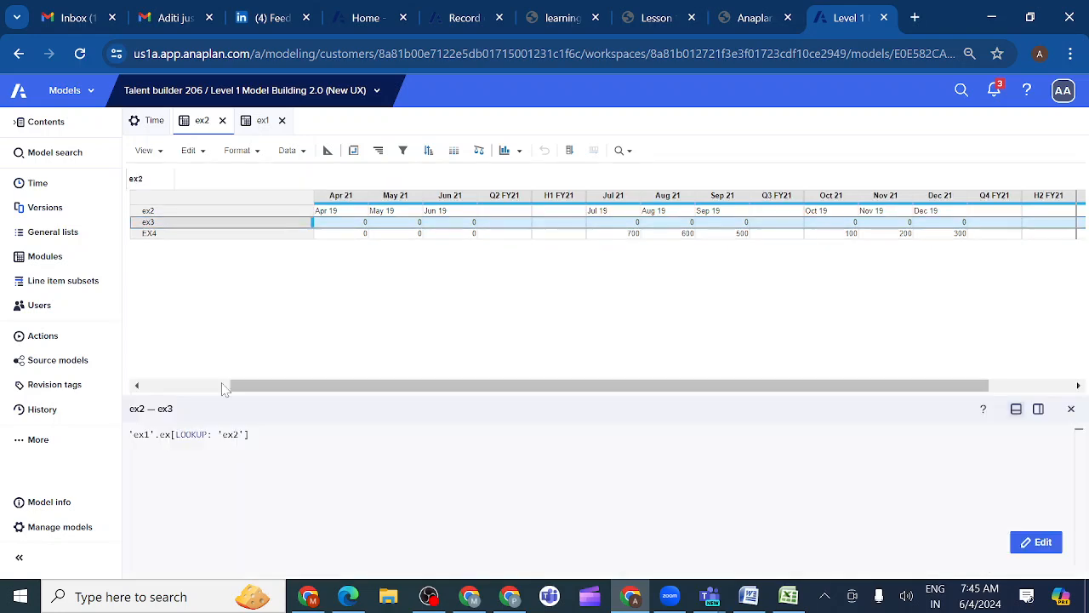
pyautogui.click(278, 452)
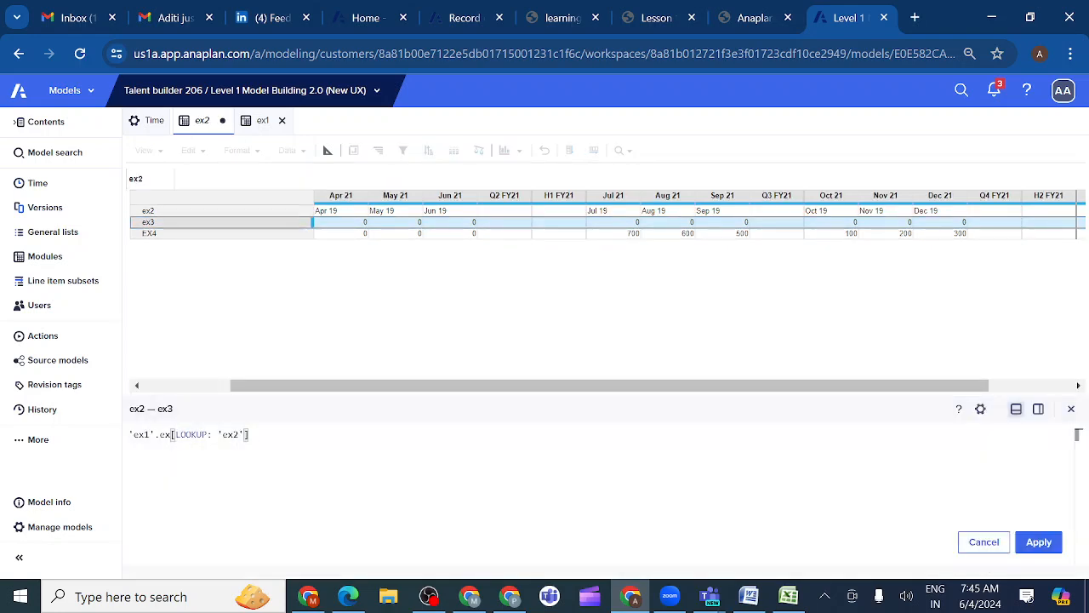
pyautogui.press('BackSpace')
pyautogui.press('BackSpace')
pyautogui.press('BackSpace')
pyautogui.press('BackSpace')
pyautogui.press('BackSpace')
pyautogui.press('BackSpace')
pyautogui.press('BackSpace')
pyautogui.press('BackSpace')
pyautogui.press('BackSpace')
pyautogui.press('BackSpace')
pyautogui.press('BackSpace')
pyautogui.press('BackSpace')
pyautogui.press('BackSpace')
pyautogui.press('BackSpace')
pyautogui.press('BackSpace')
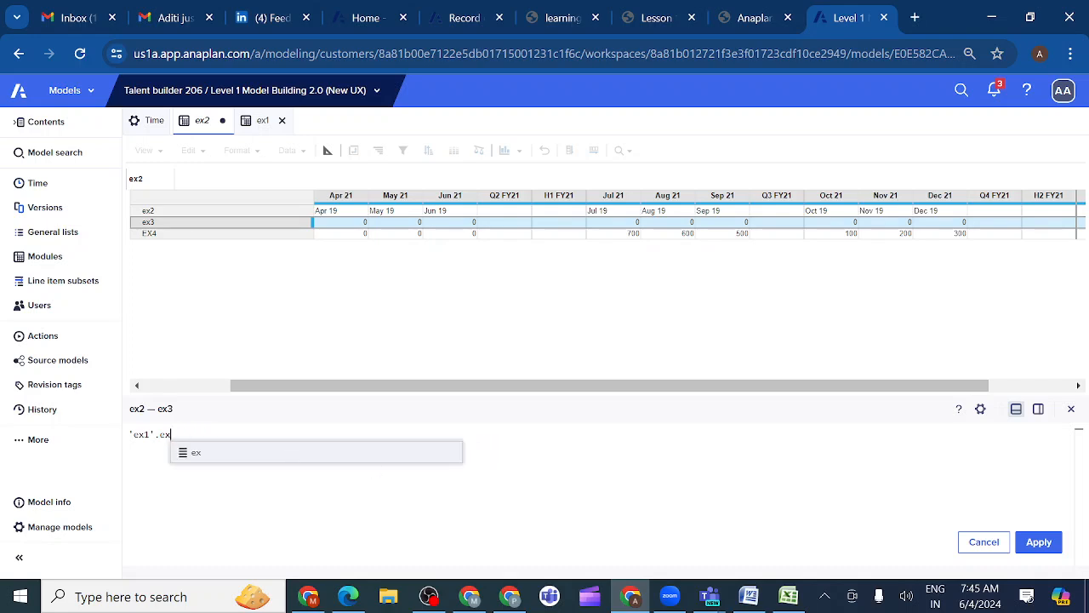
pyautogui.click(1040, 543)
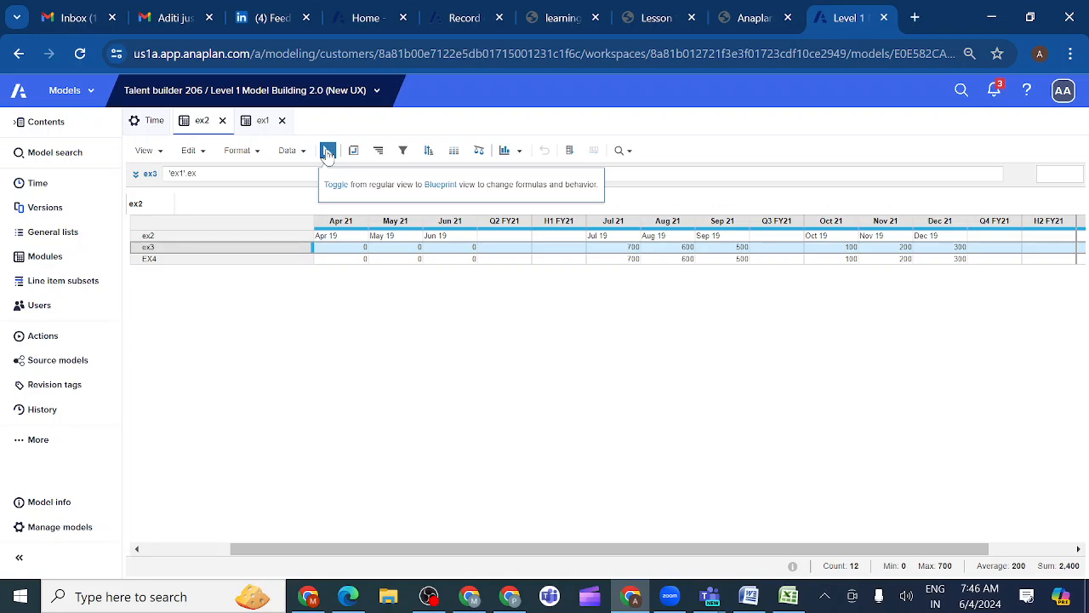
# - Review the monthly source values of line item ex in the ex1 module through 2021, and return to the ex2 module
pyautogui.click(265, 125)
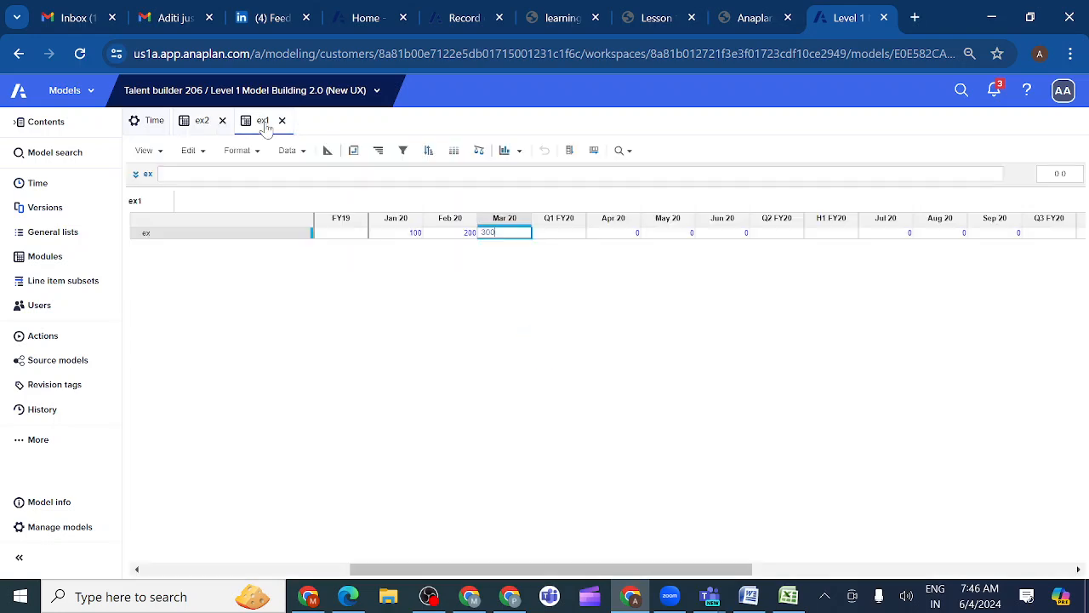
pyautogui.click(560, 235)
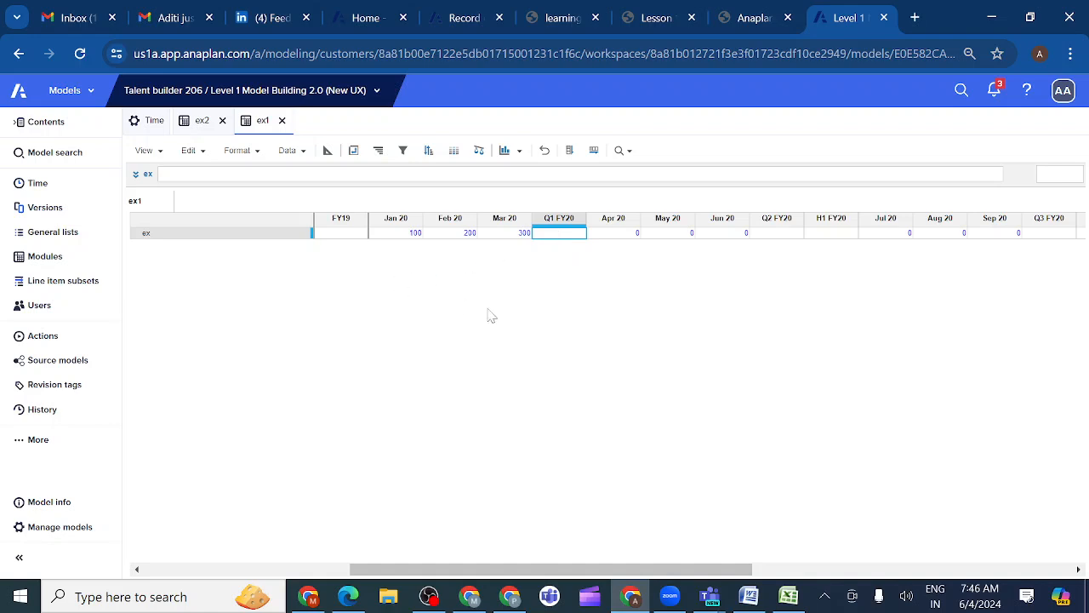
pyautogui.hscroll(5, 487, 315)
pyautogui.hscroll(-10, 487, 315)
pyautogui.hscroll(5, 486, 315)
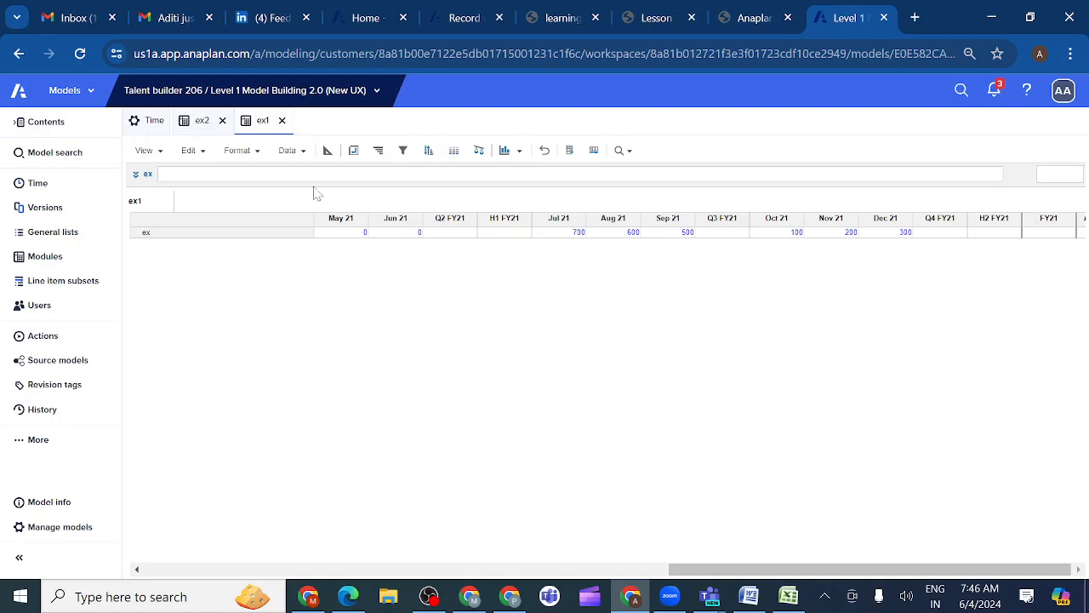
pyautogui.click(204, 123)
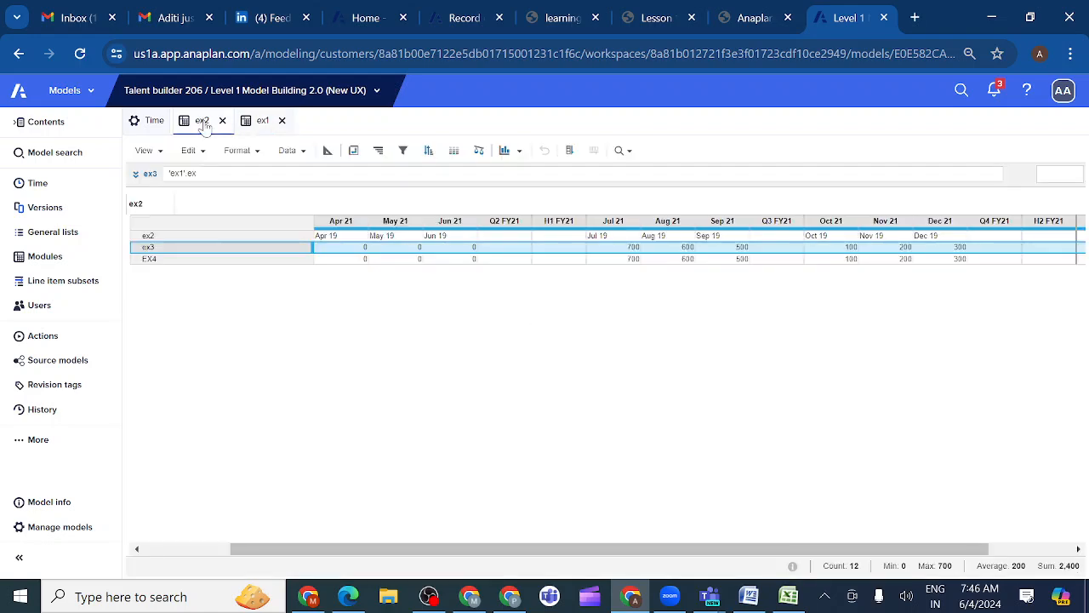
# - Set the module-level time range of the ex2 module to FY22 in its blueprint and accept the dimensionality change
pyautogui.click(327, 152)
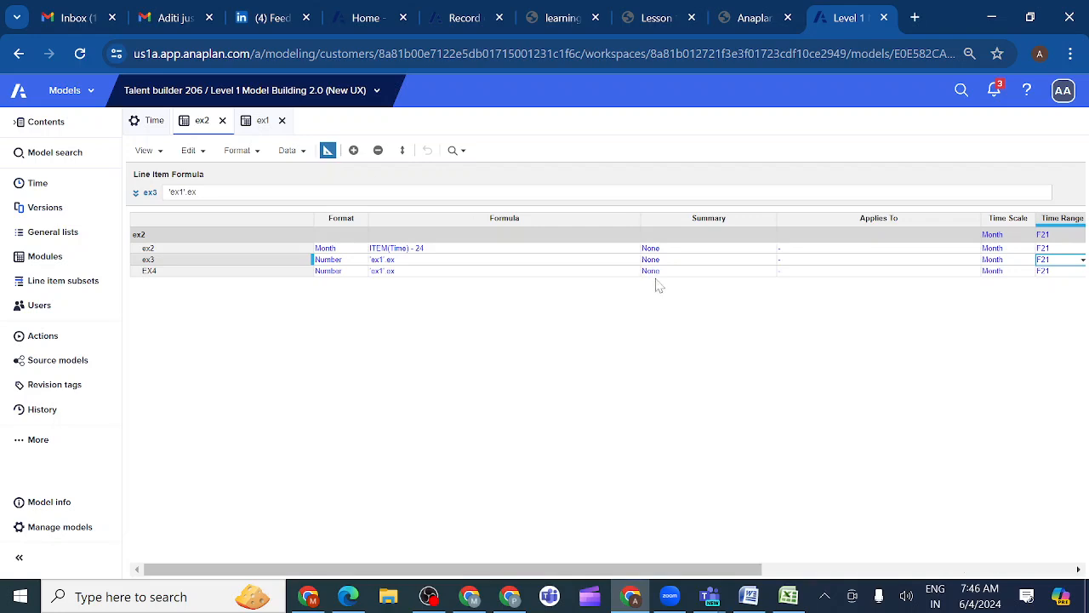
pyautogui.click(1067, 237)
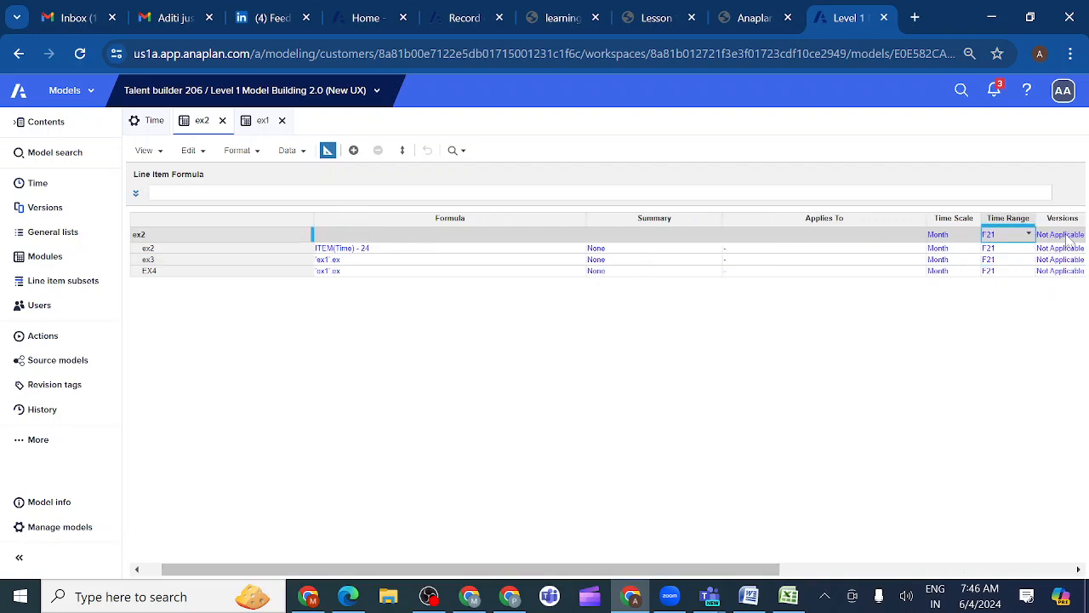
pyautogui.click(1030, 237)
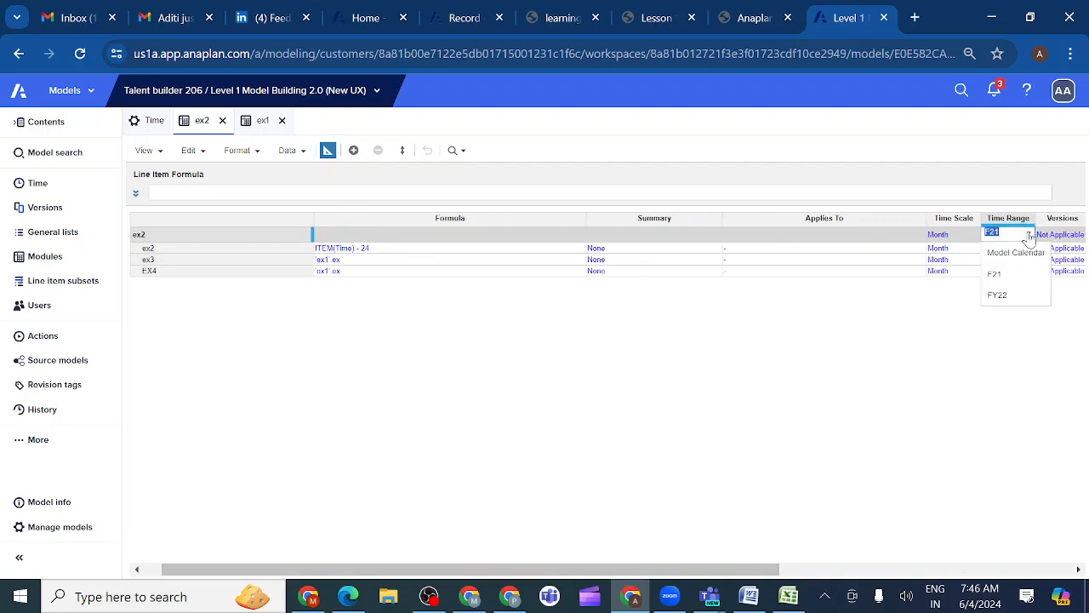
pyautogui.click(1002, 298)
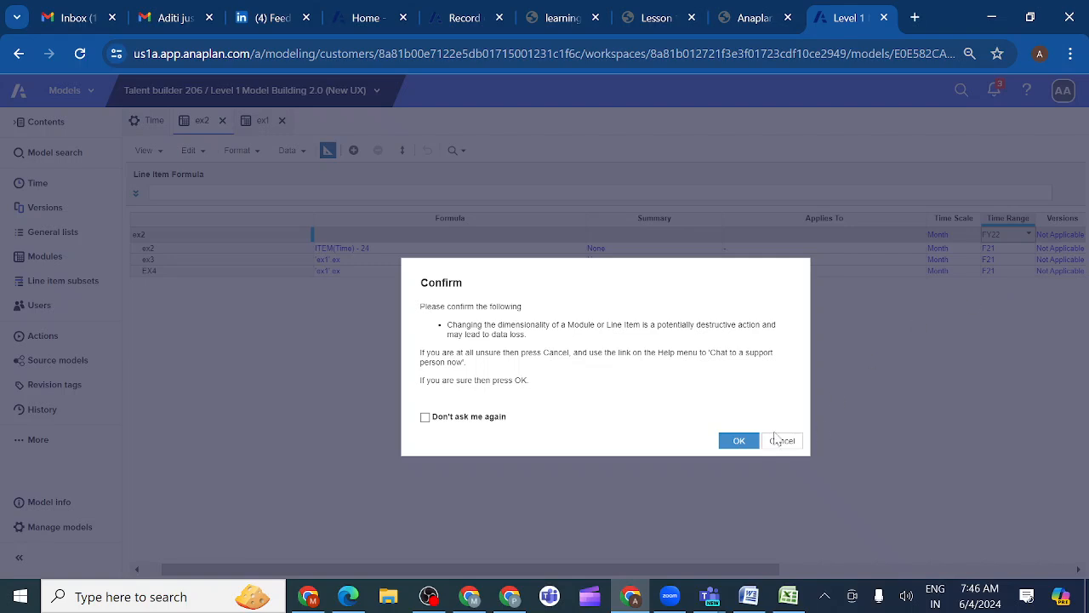
pyautogui.click(737, 442)
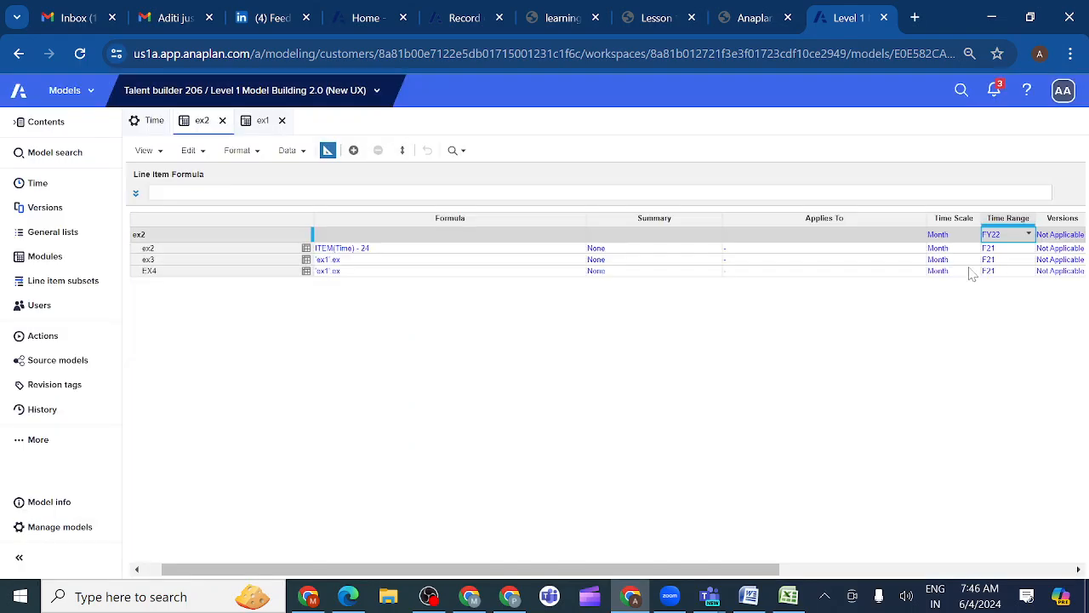
# - Set the time range of line items ex2, ex3 and EX4 individually to FY22, accepting each dimensionality change
pyautogui.click(1011, 252)
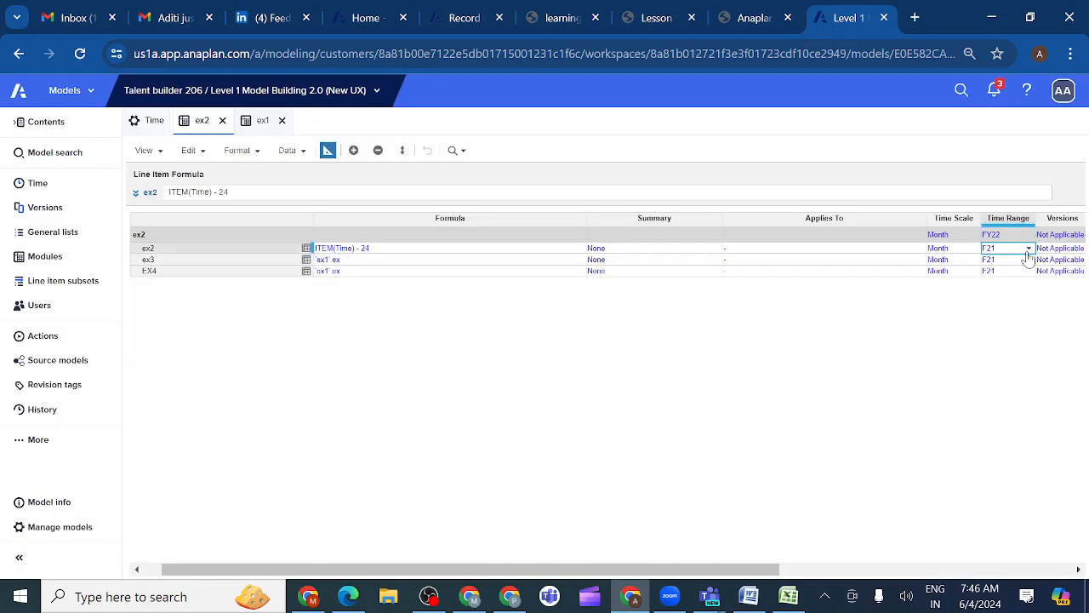
pyautogui.click(1029, 248)
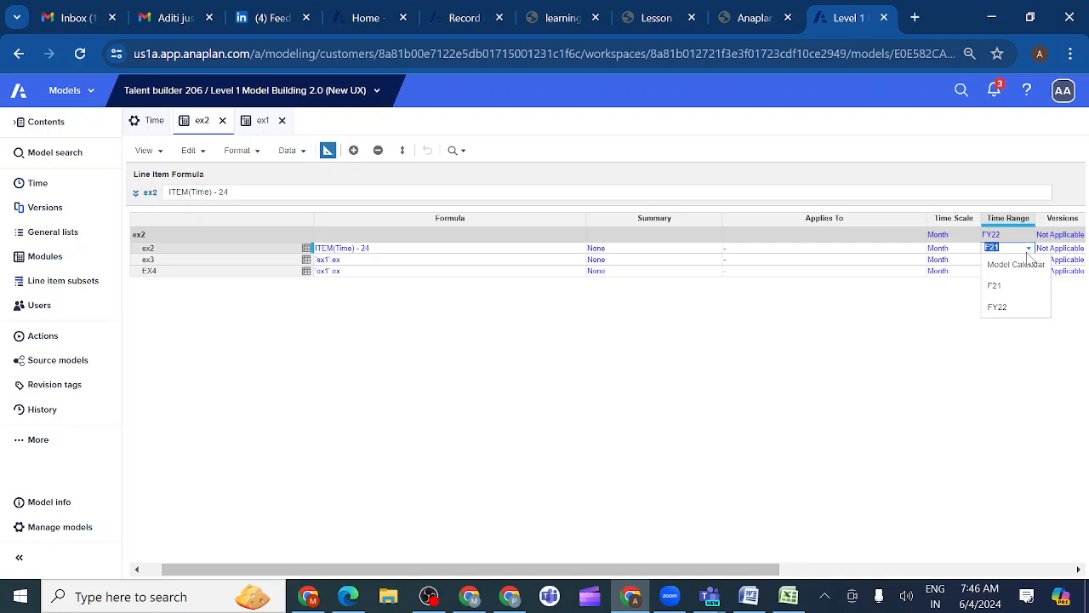
pyautogui.click(1001, 312)
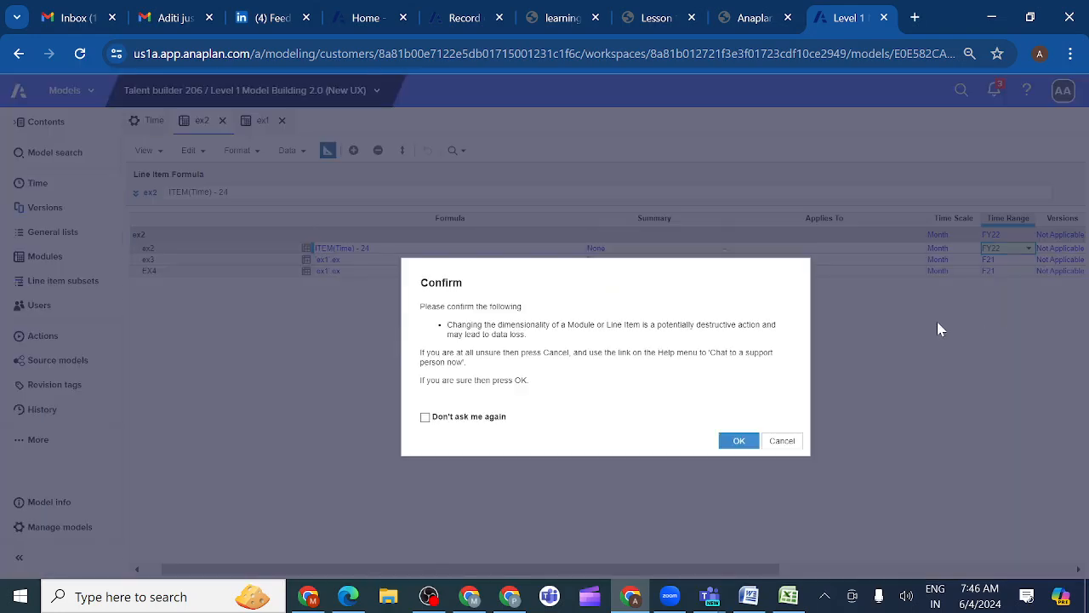
pyautogui.click(736, 442)
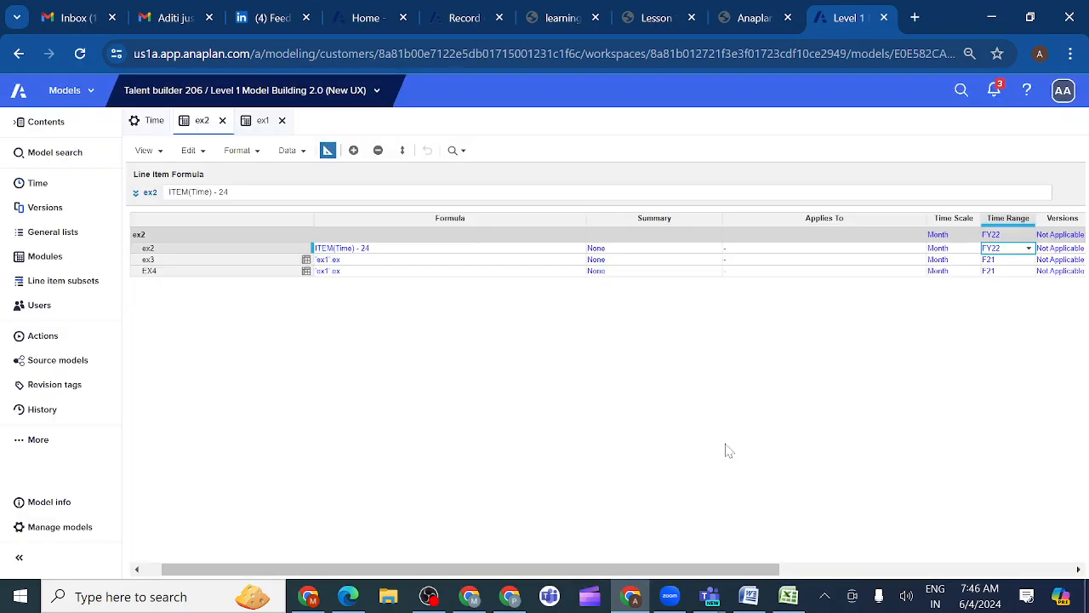
pyautogui.click(1028, 262)
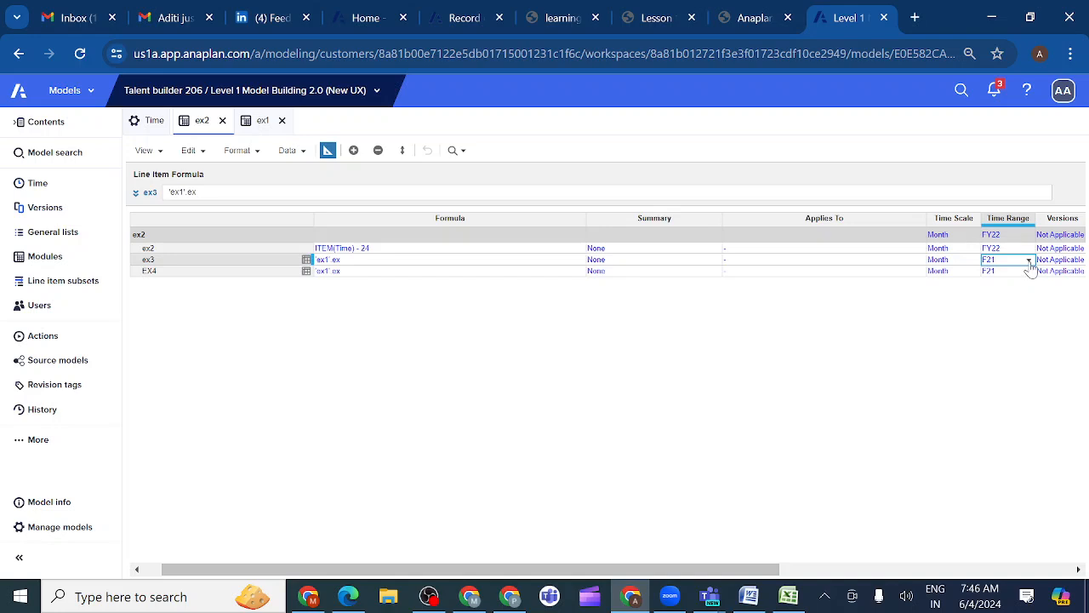
pyautogui.click(1029, 261)
pyautogui.click(1000, 317)
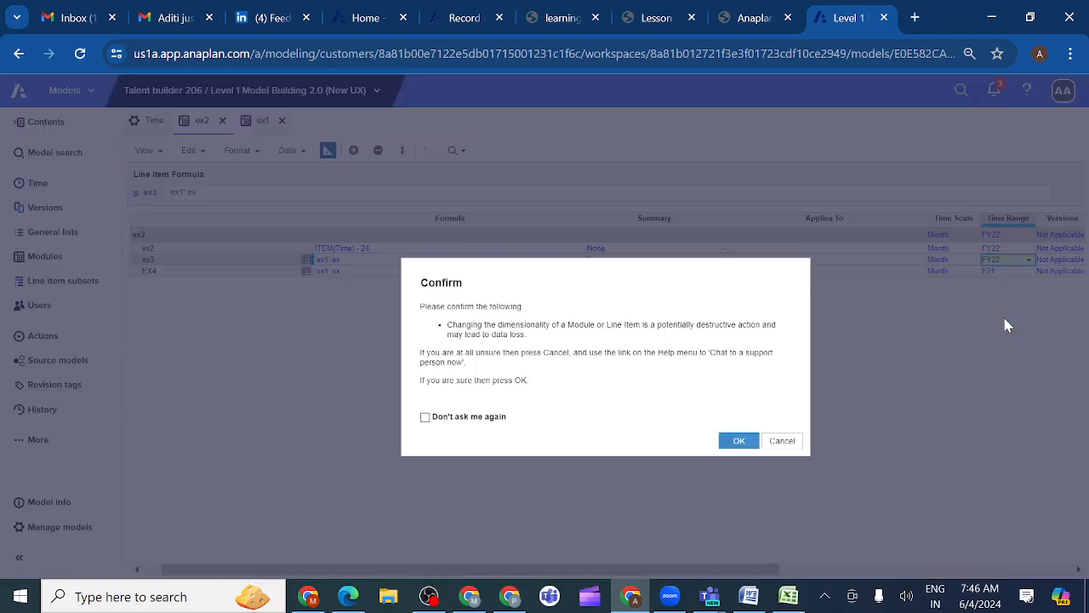
pyautogui.click(739, 443)
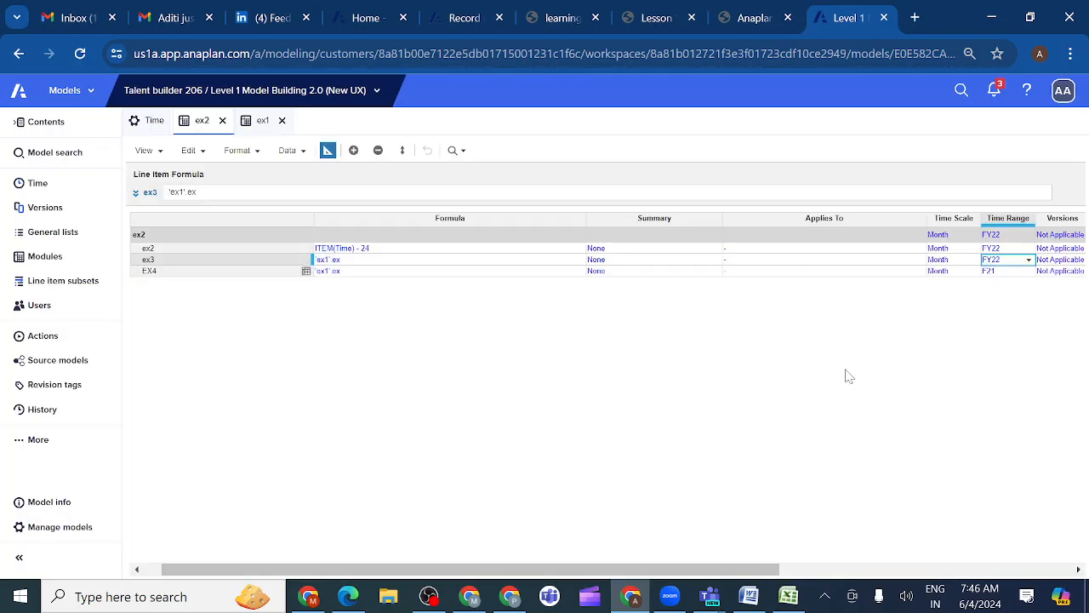
pyautogui.click(1008, 272)
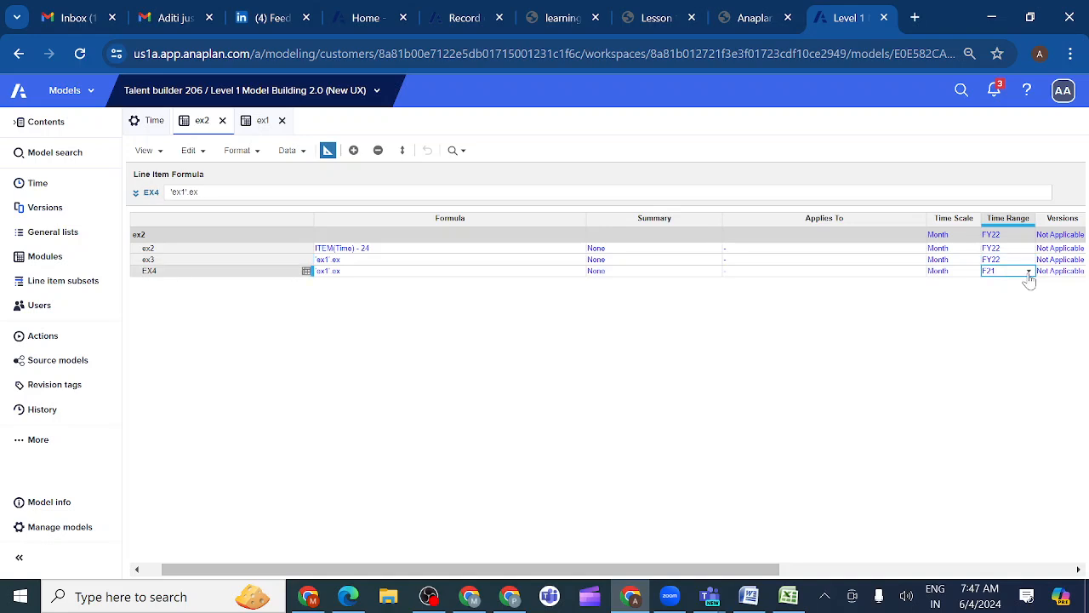
pyautogui.click(1028, 273)
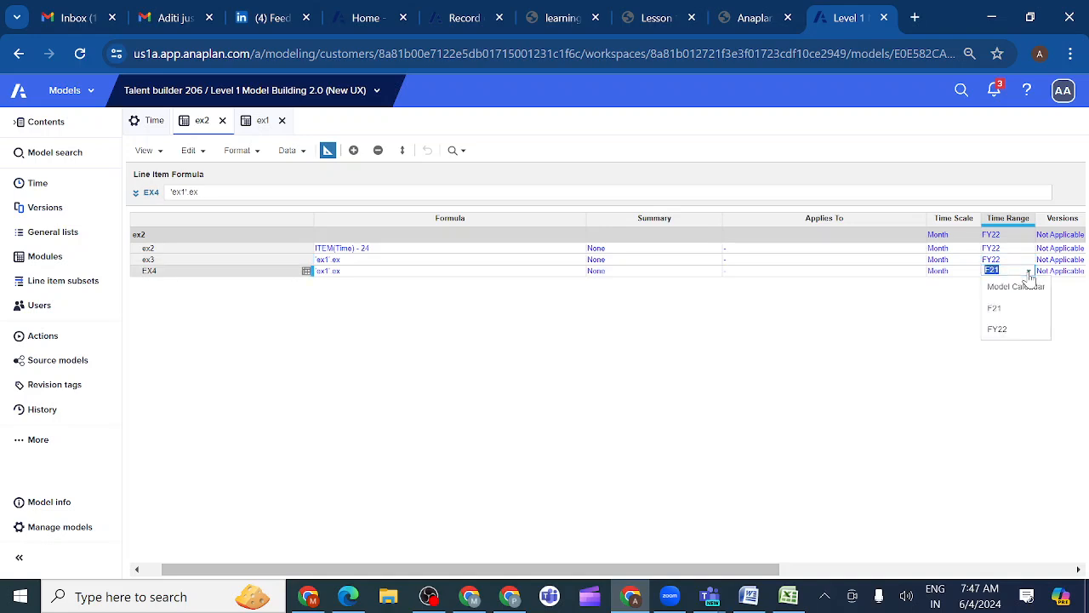
pyautogui.click(1002, 332)
pyautogui.click(738, 441)
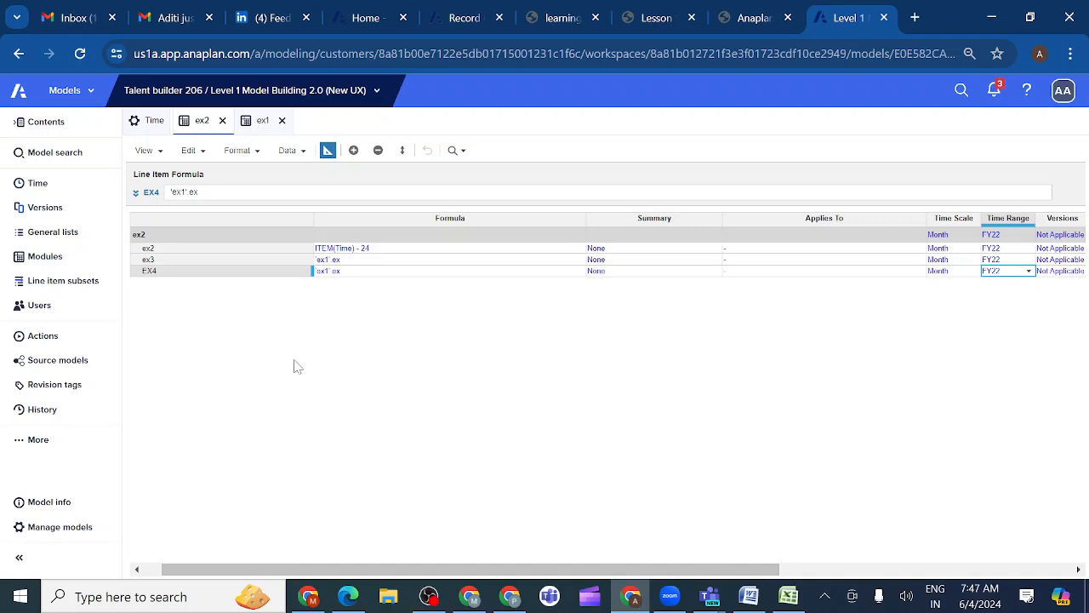
# - Change the formula of line item ex2 to ITEM(Time) - 12 and apply it
pyautogui.click(233, 273)
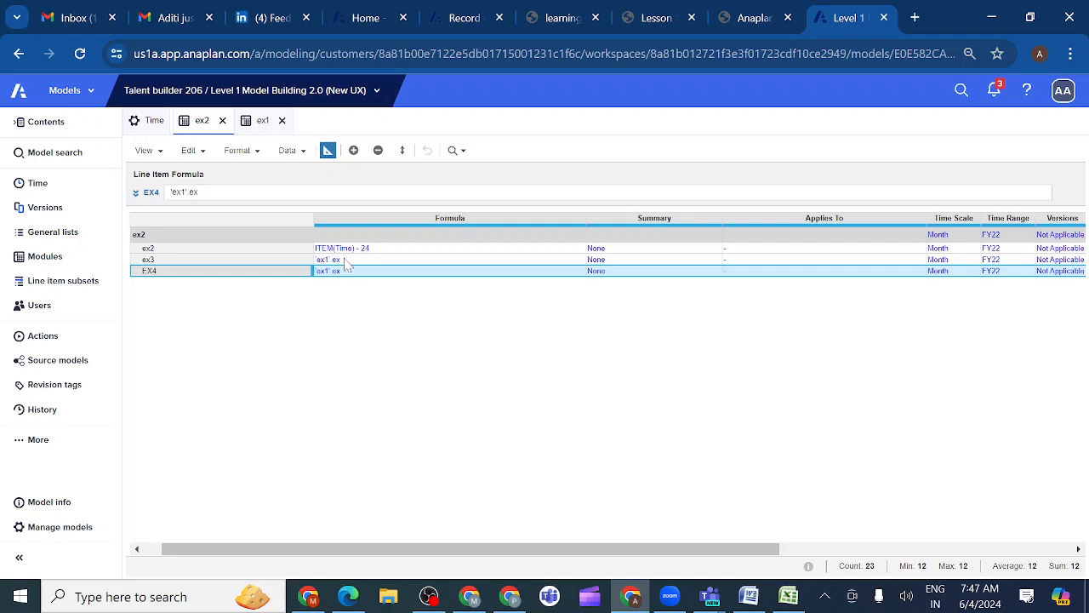
pyautogui.press('Up')
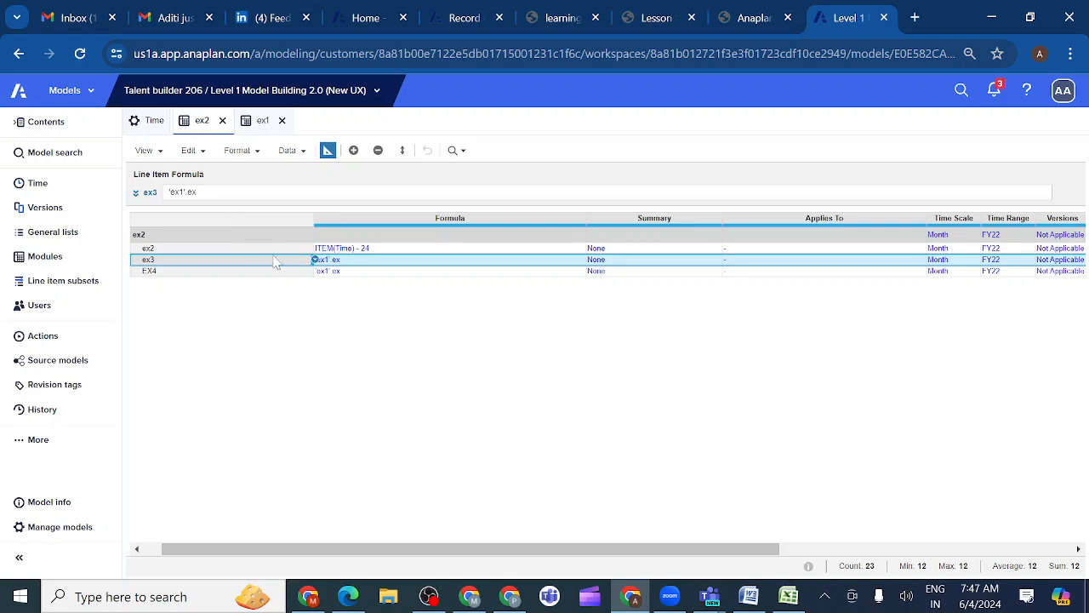
pyautogui.click(327, 260)
pyautogui.click(219, 248)
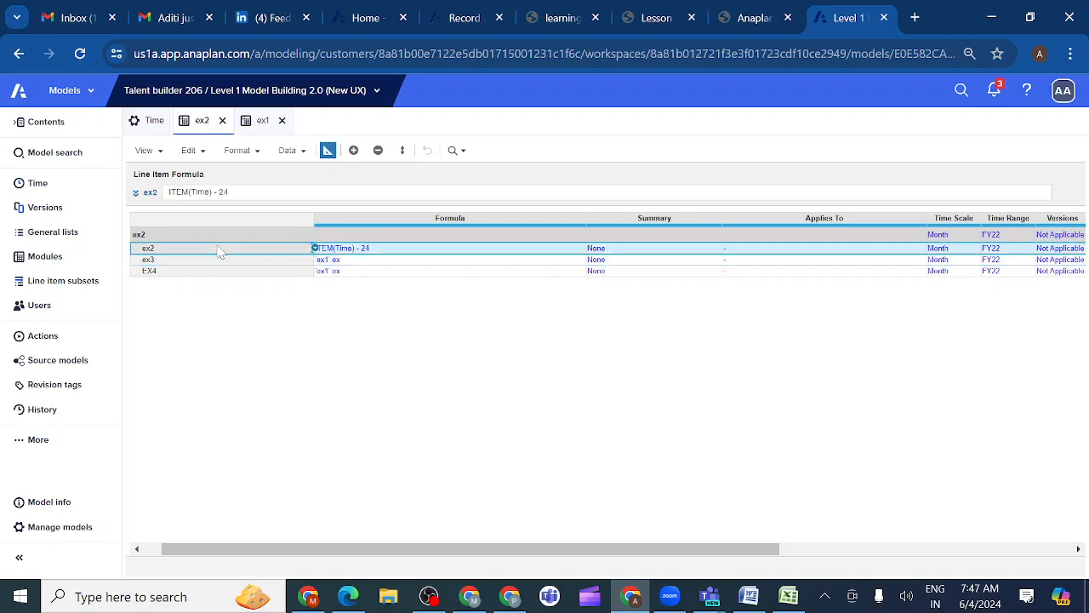
pyautogui.click(135, 195)
pyautogui.doubleClick(202, 434)
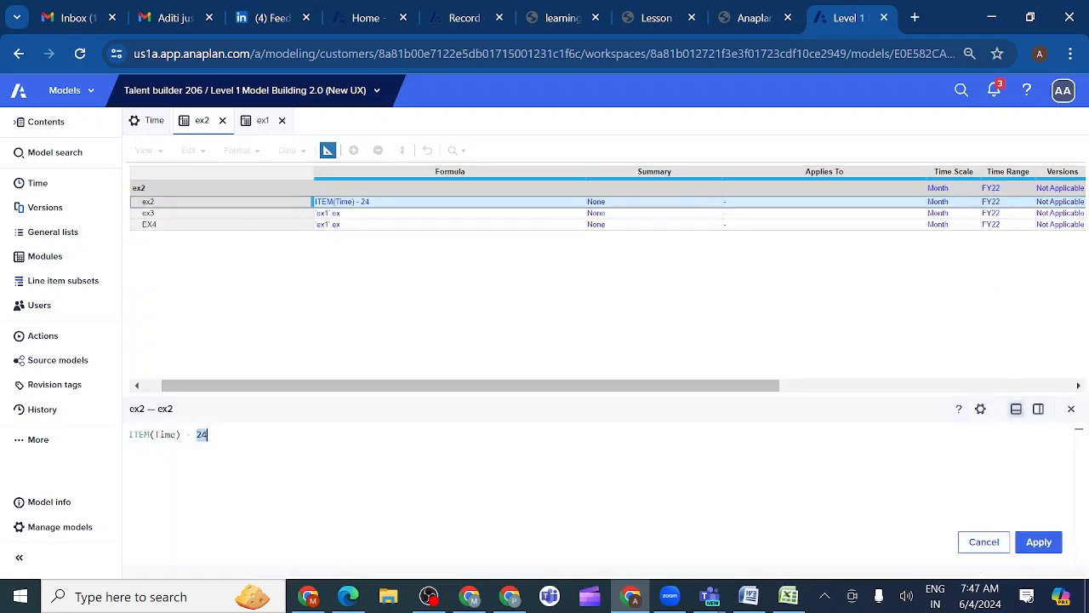
pyautogui.press('BackSpace')
pyautogui.press('BackSpace')
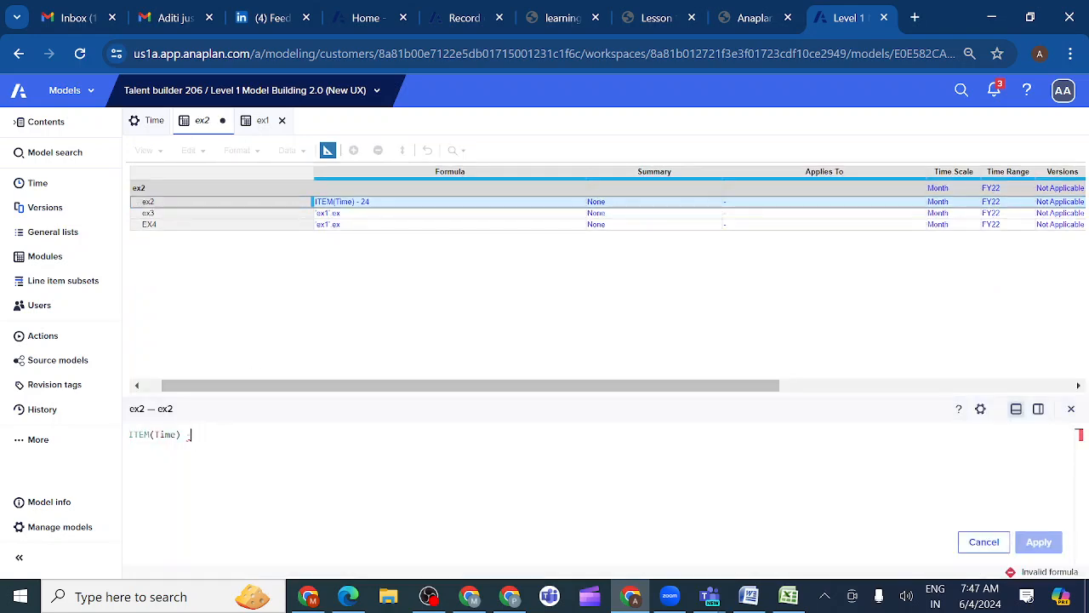
pyautogui.write('12')
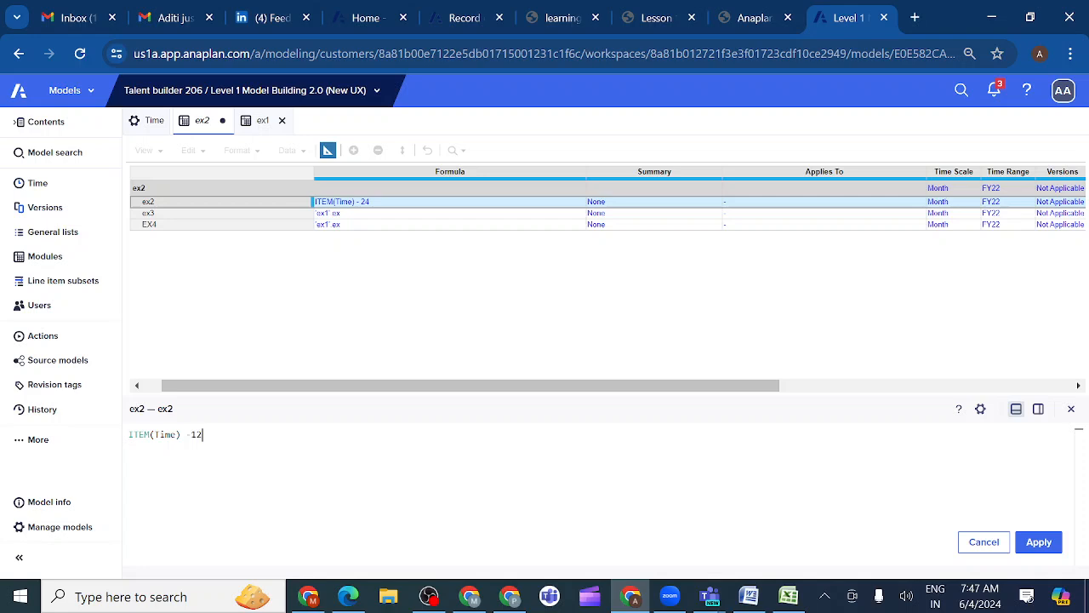
pyautogui.click(1036, 546)
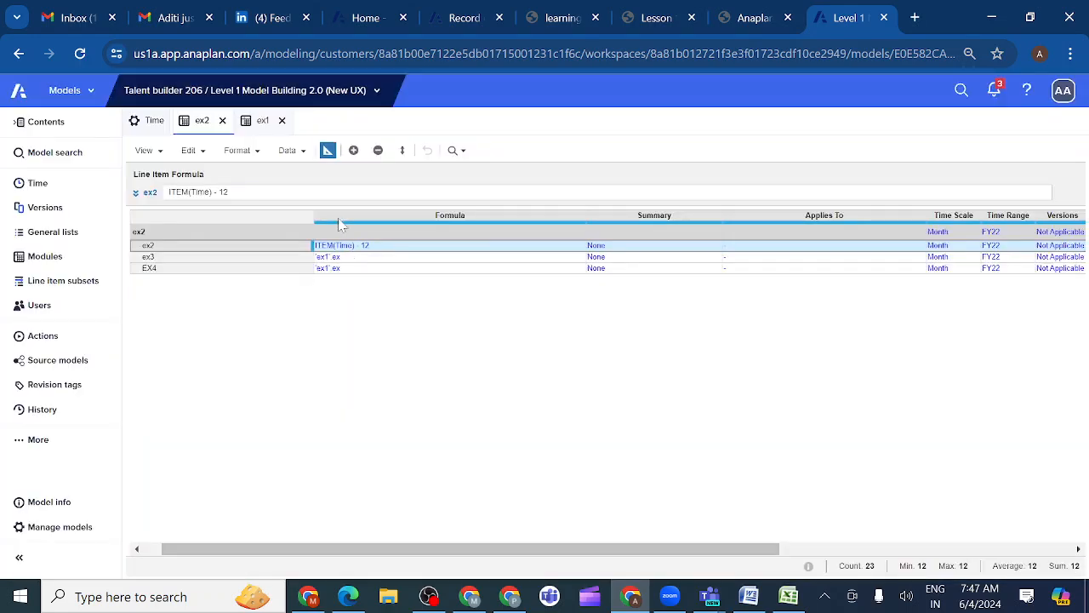
# - Examine the 2022 monthly values and formulas of line items ex2 and ex3 in the ex2 module's grid
pyautogui.click(327, 152)
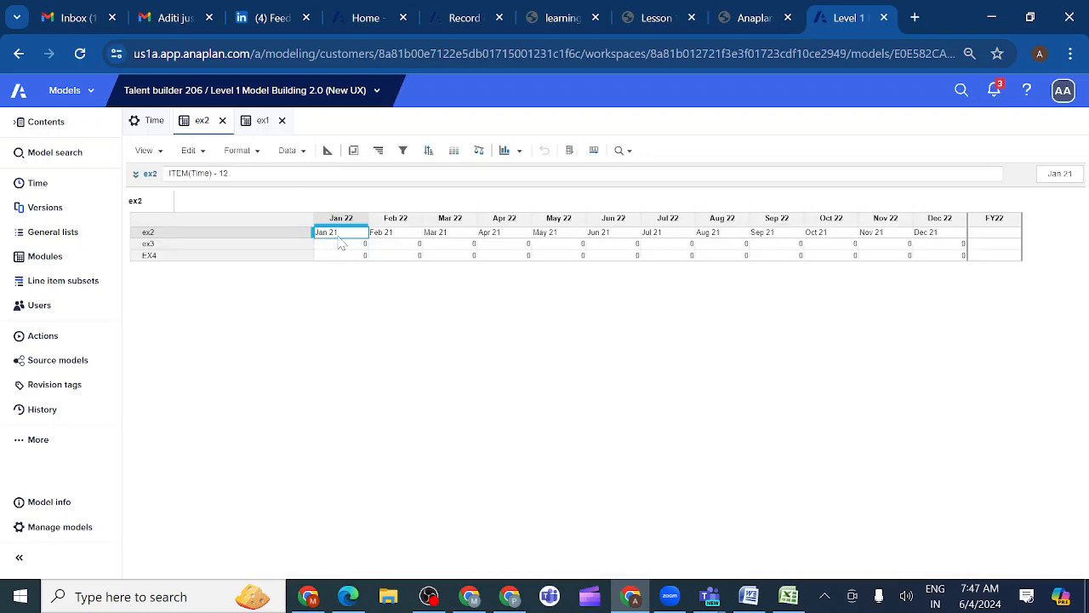
pyautogui.click(262, 245)
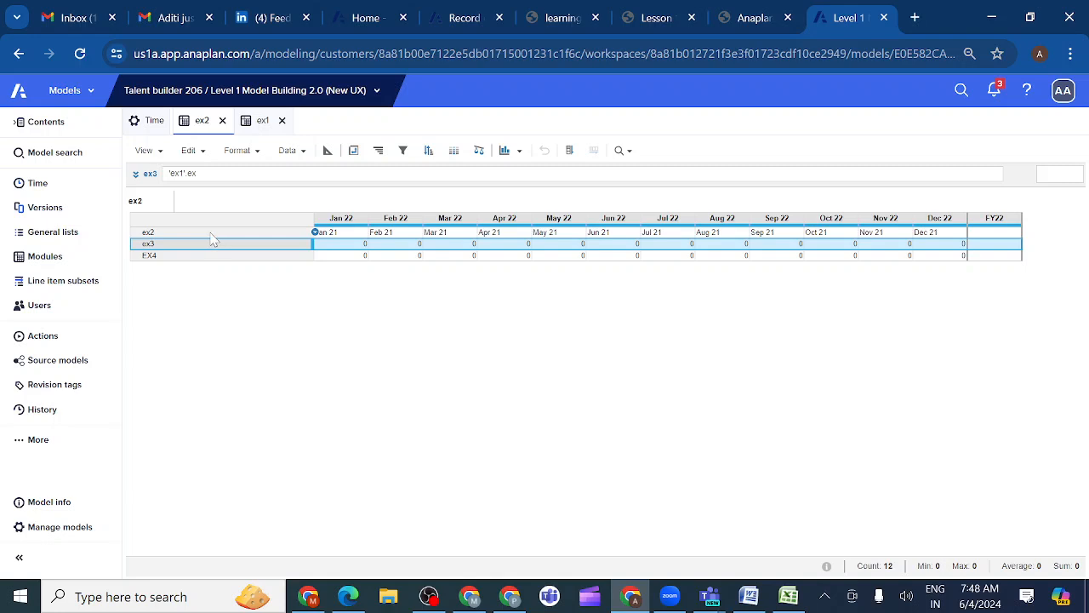
pyautogui.click(211, 235)
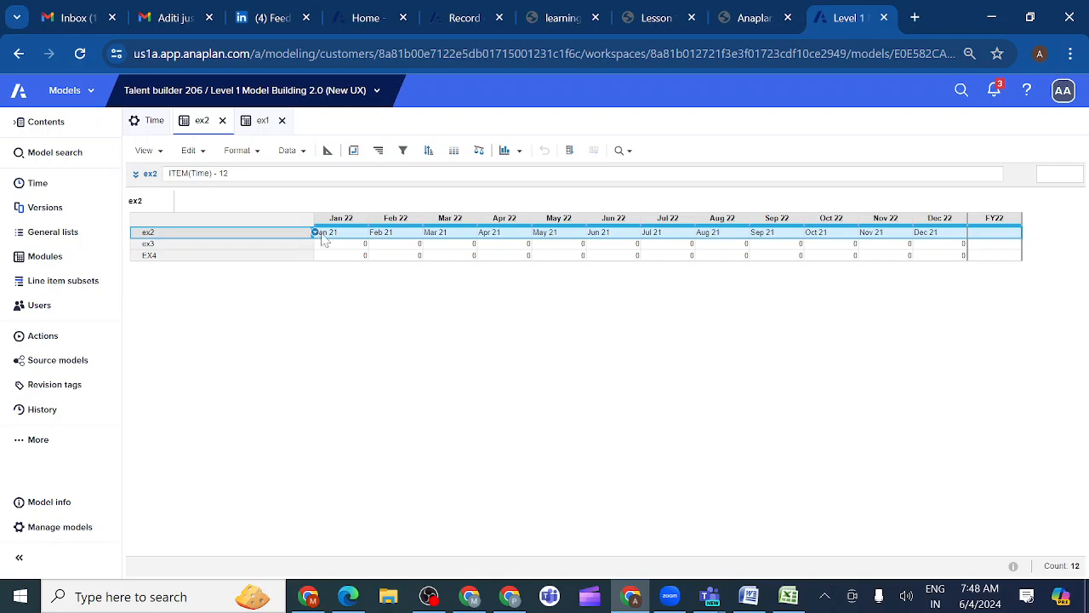
# - Inspect the format settings of line item ex2 in the ex2 module's blueprint and return to the grid
pyautogui.click(328, 151)
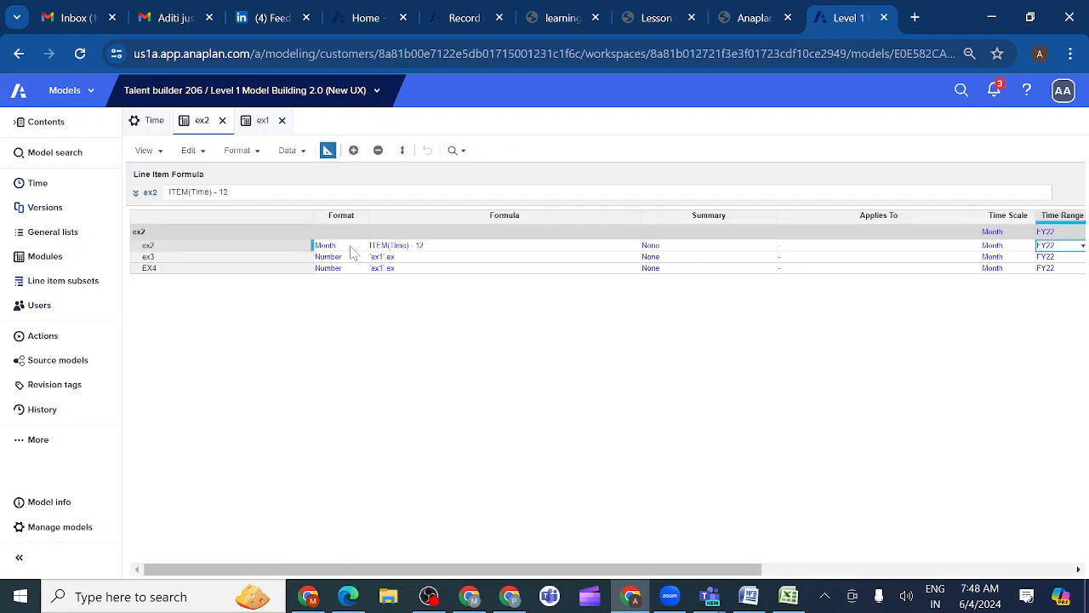
pyautogui.click(353, 249)
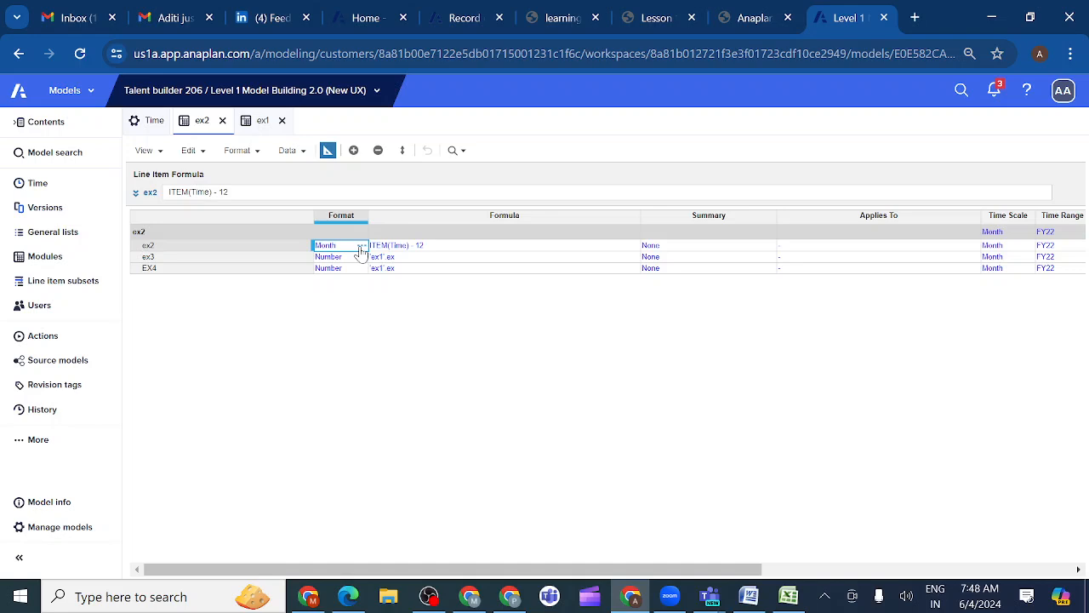
pyautogui.click(361, 247)
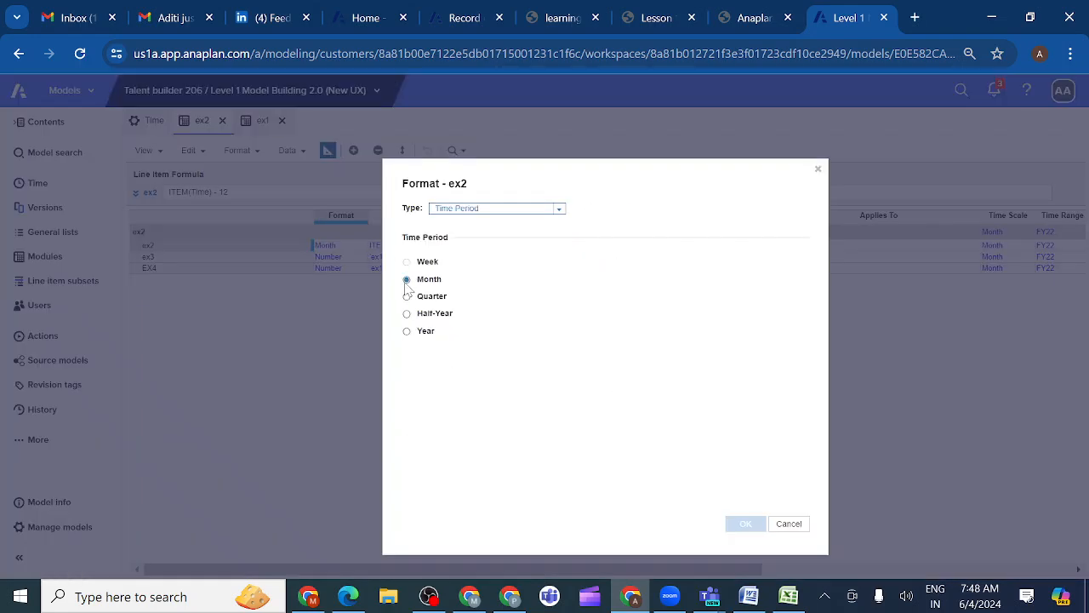
pyautogui.click(789, 523)
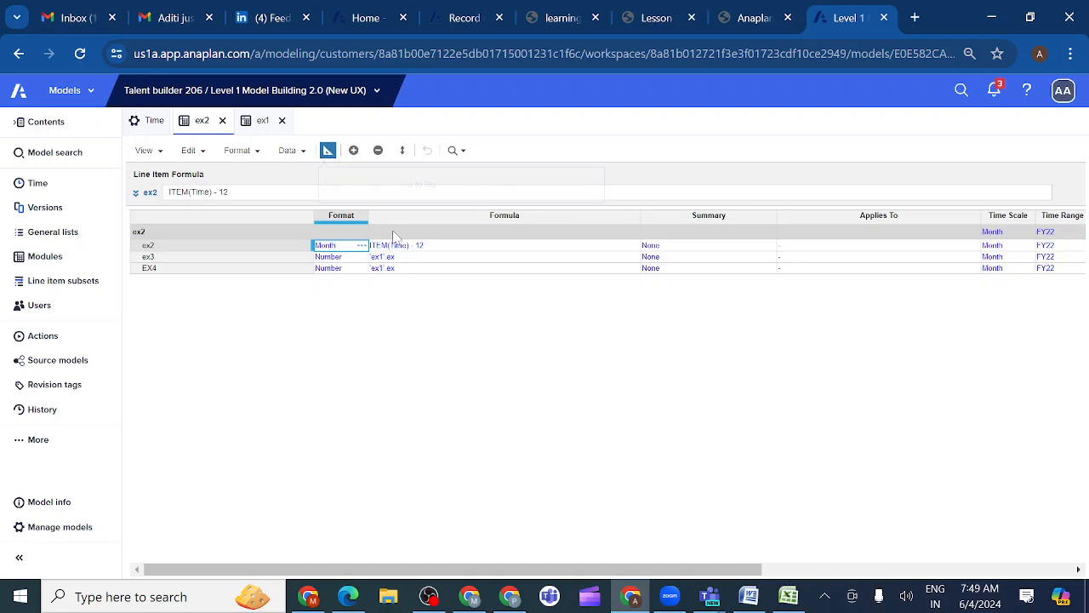
pyautogui.click(328, 150)
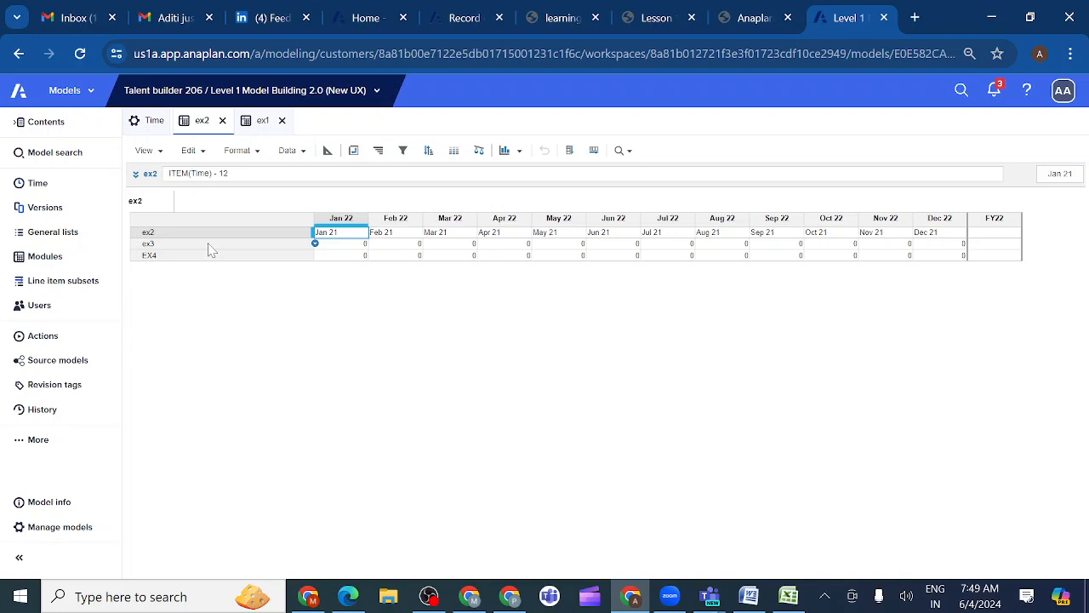
# - Open the formula of line item ex3 in the expanded formula editor
pyautogui.click(211, 248)
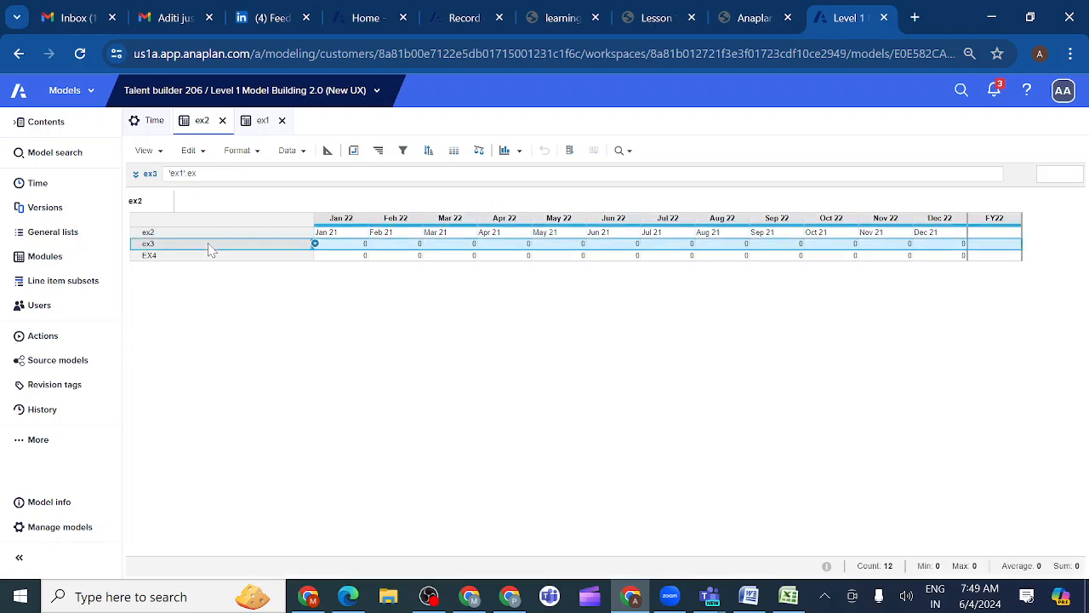
pyautogui.click(135, 177)
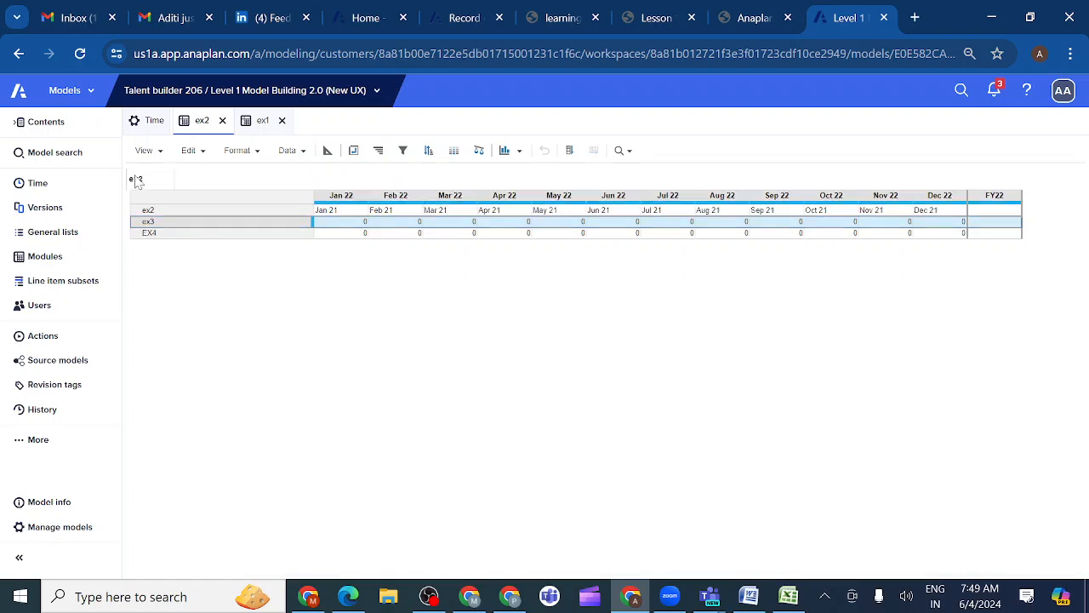
pyautogui.doubleClick(168, 435)
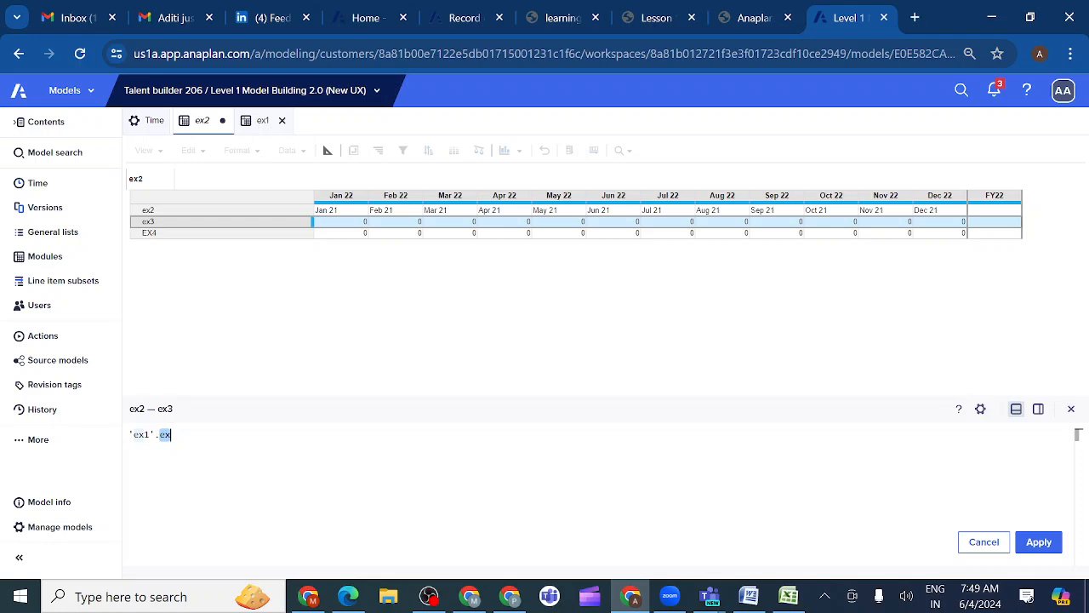
pyautogui.write('[LO')
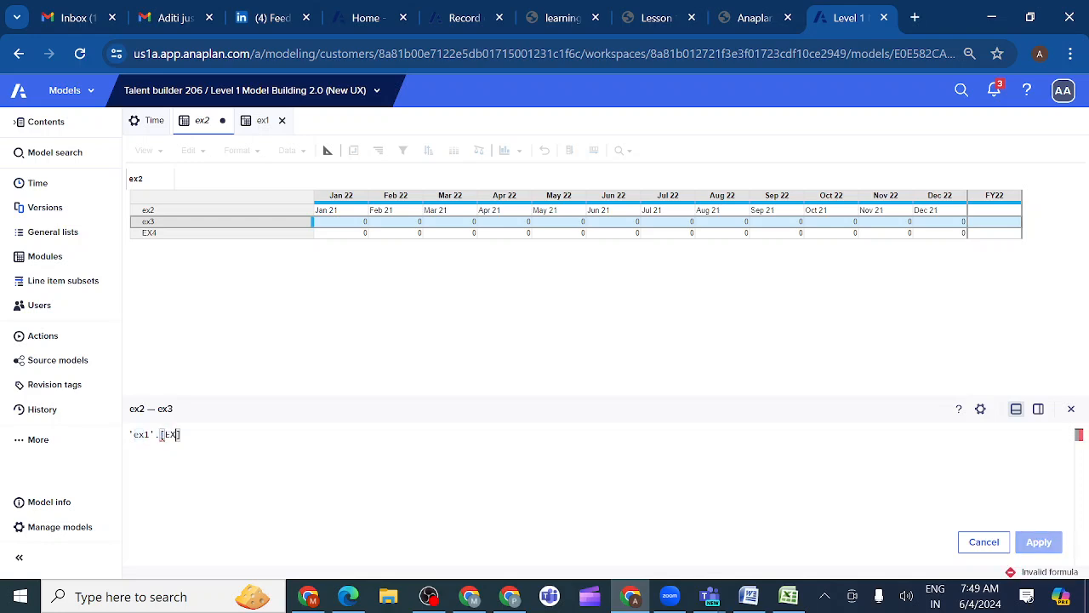
pyautogui.press('BackSpace')
pyautogui.click(983, 542)
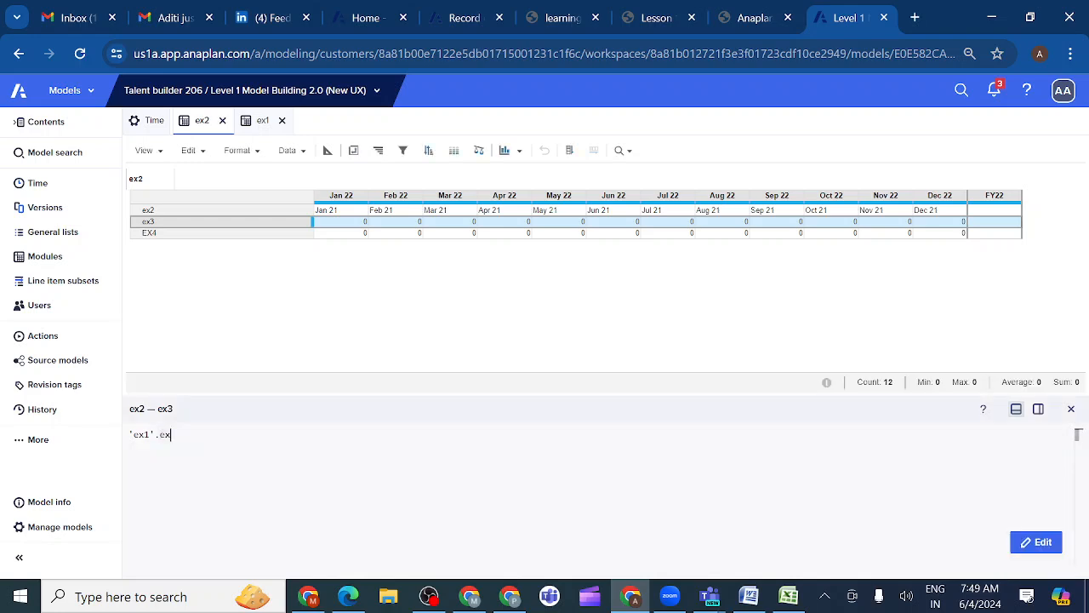
pyautogui.doubleClick(170, 434)
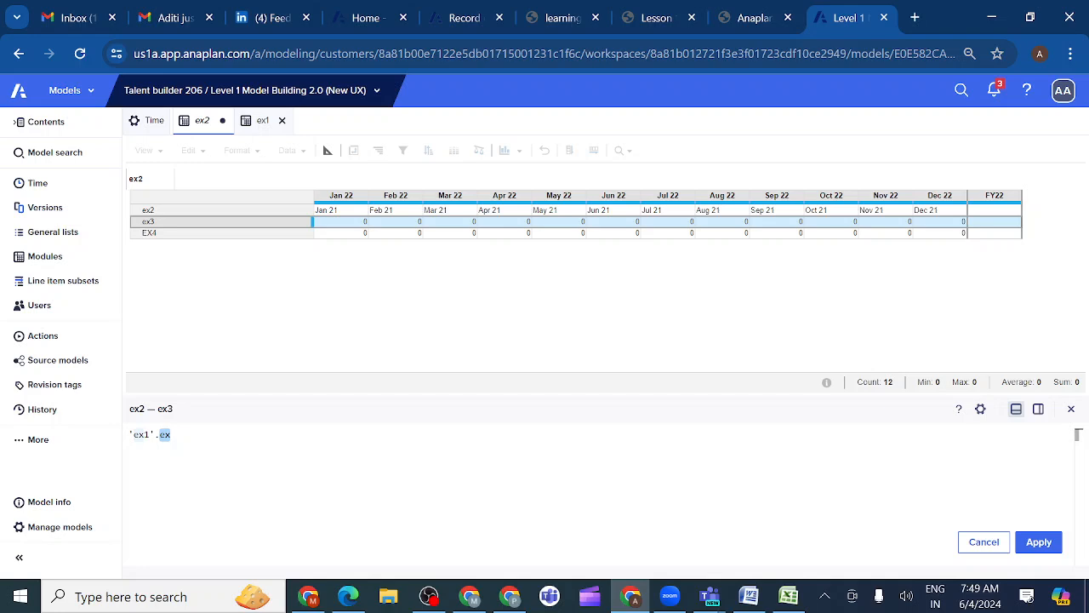
pyautogui.write('EX')
pyautogui.press('BackSpace')
pyautogui.press('BackSpace')
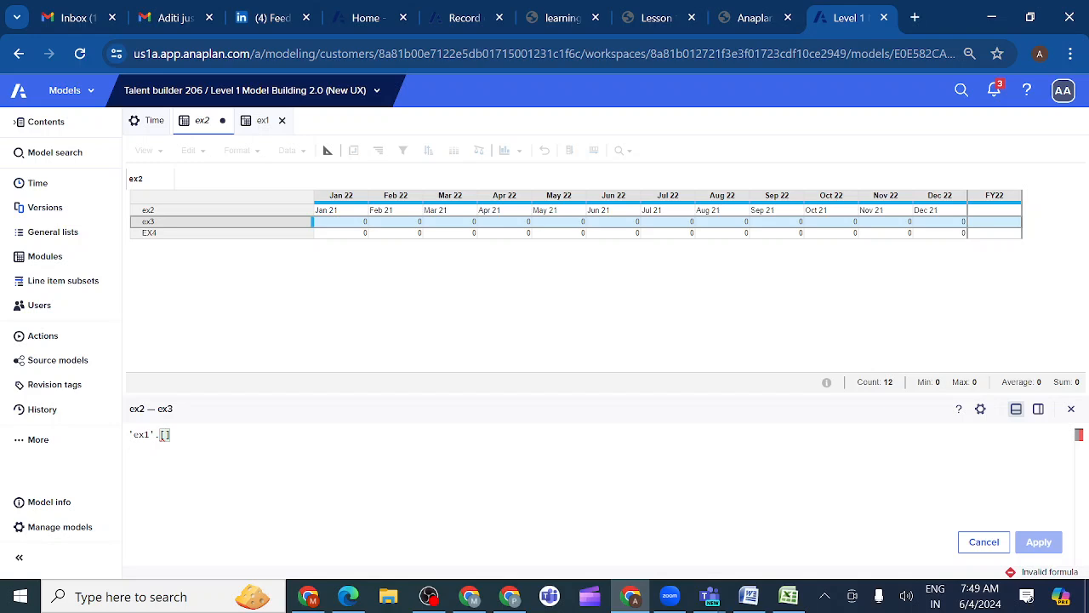
pyautogui.click(984, 542)
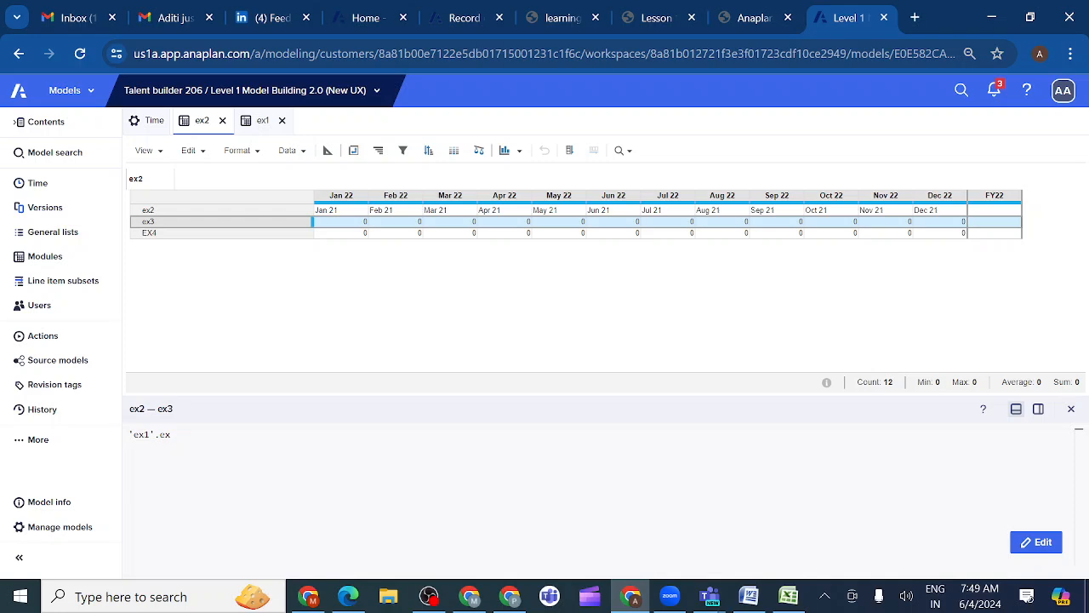
# - Change the formula of line item ex3 to 'ex1'.ex[LOOKUP: 'ex2'] and apply it
pyautogui.doubleClick(165, 435)
pyautogui.click(170, 435)
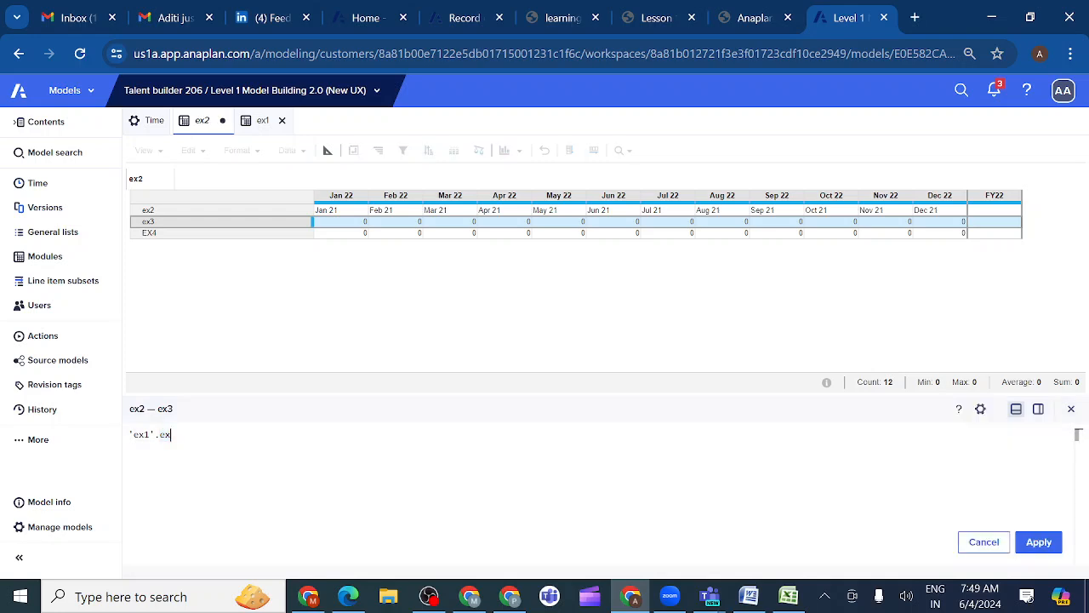
pyautogui.write('[')
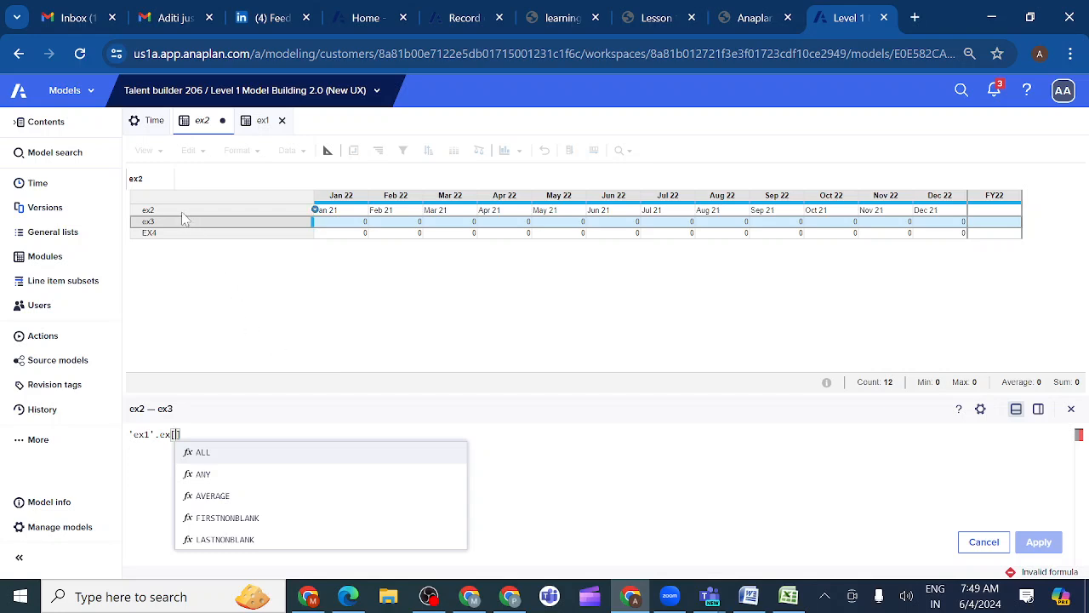
pyautogui.write('LO')
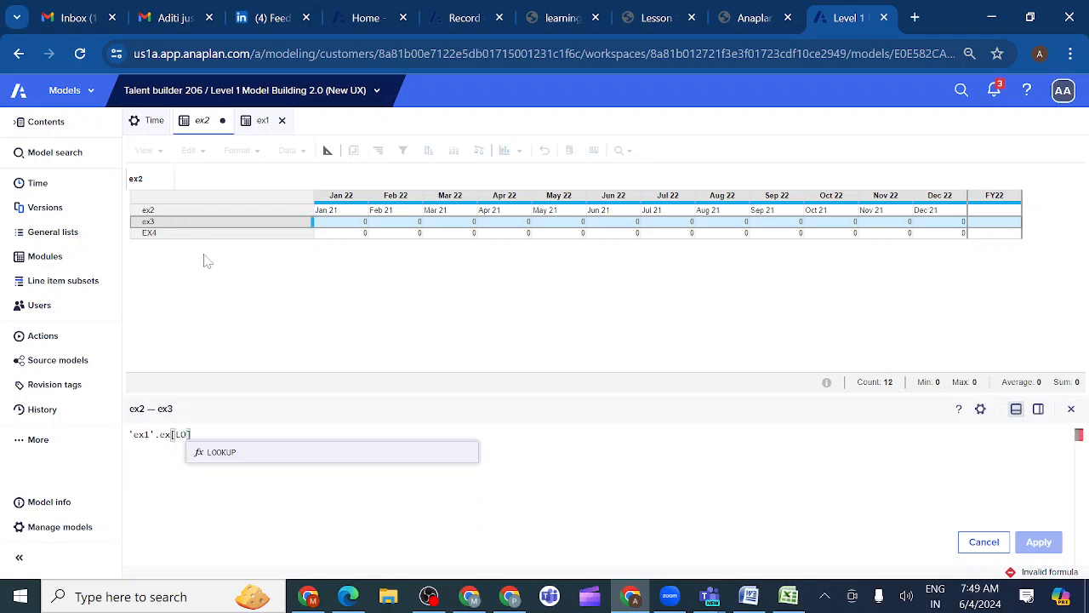
pyautogui.click(218, 455)
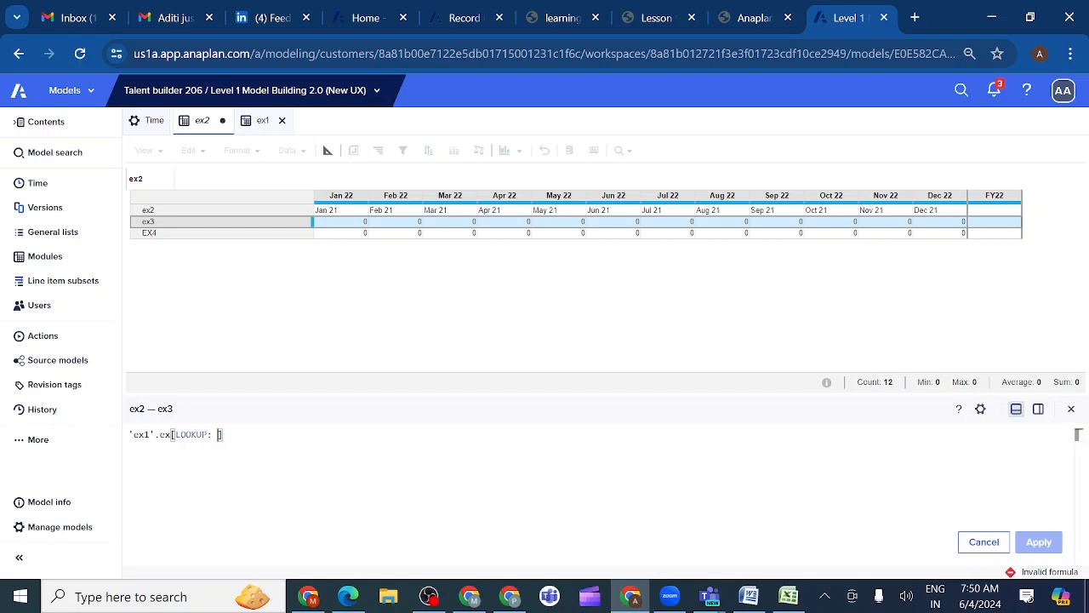
pyautogui.click(163, 212)
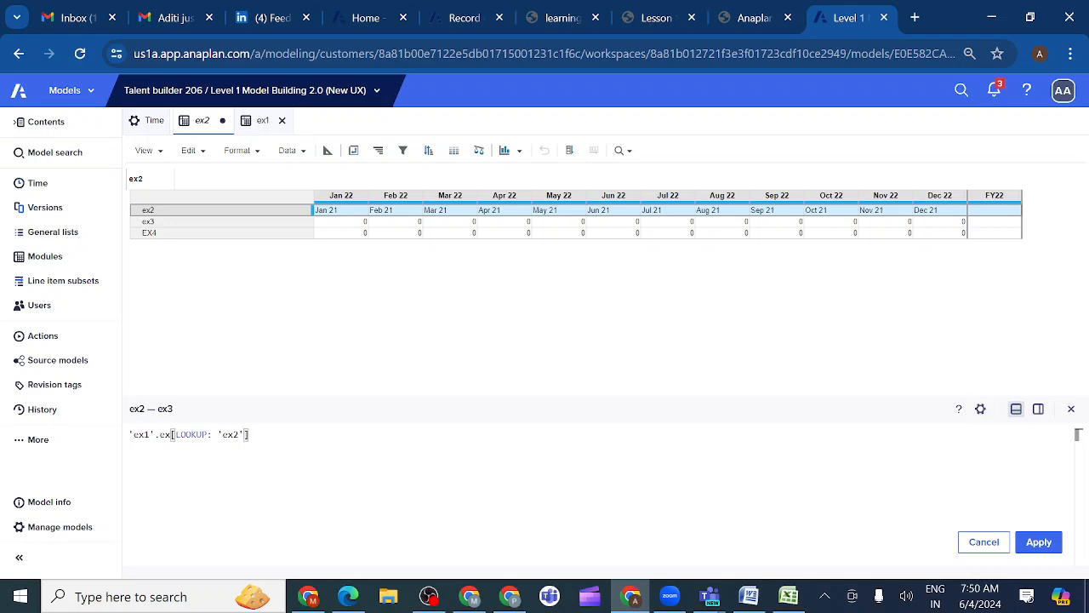
pyautogui.click(1040, 543)
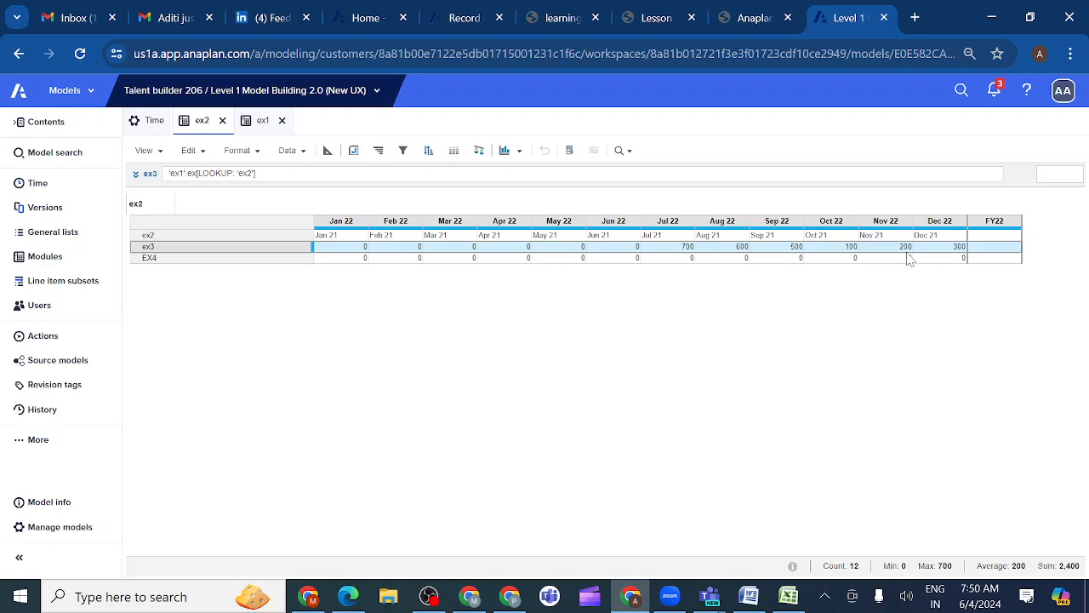
# - Compare the 2021 monthly values in the ex1 module with the ex3 lookup results in the ex2 module
pyautogui.click(263, 122)
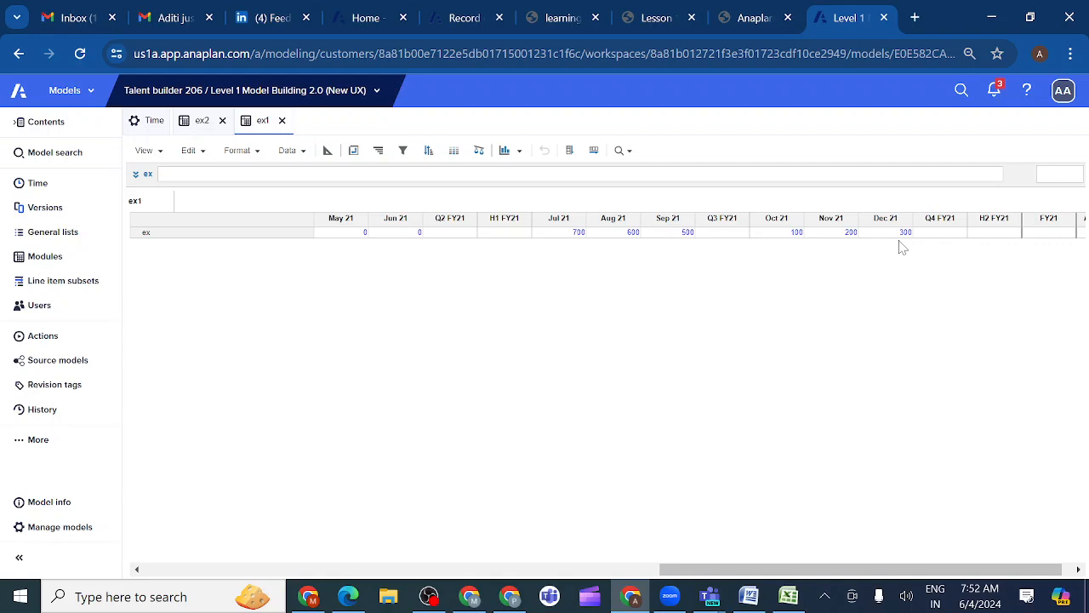
pyautogui.click(225, 118)
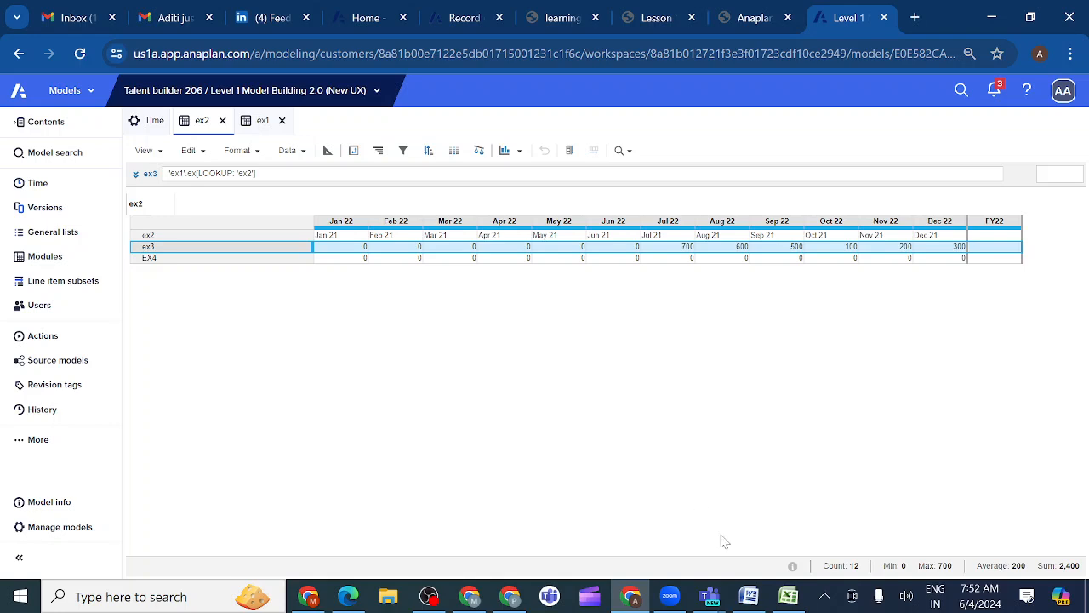
pyautogui.moveTo(717, 600)
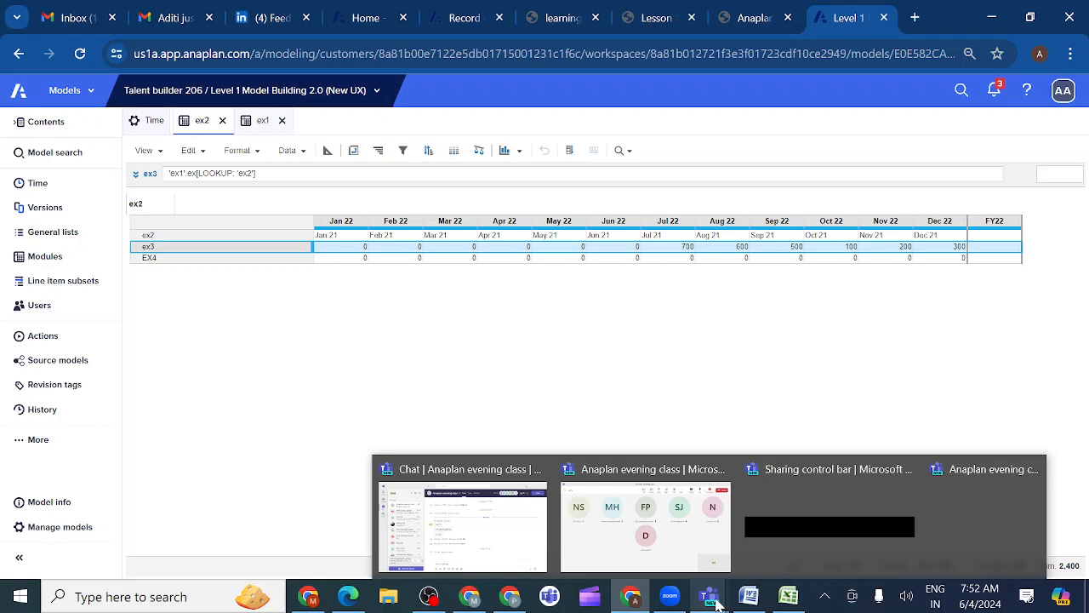
pyautogui.click(672, 524)
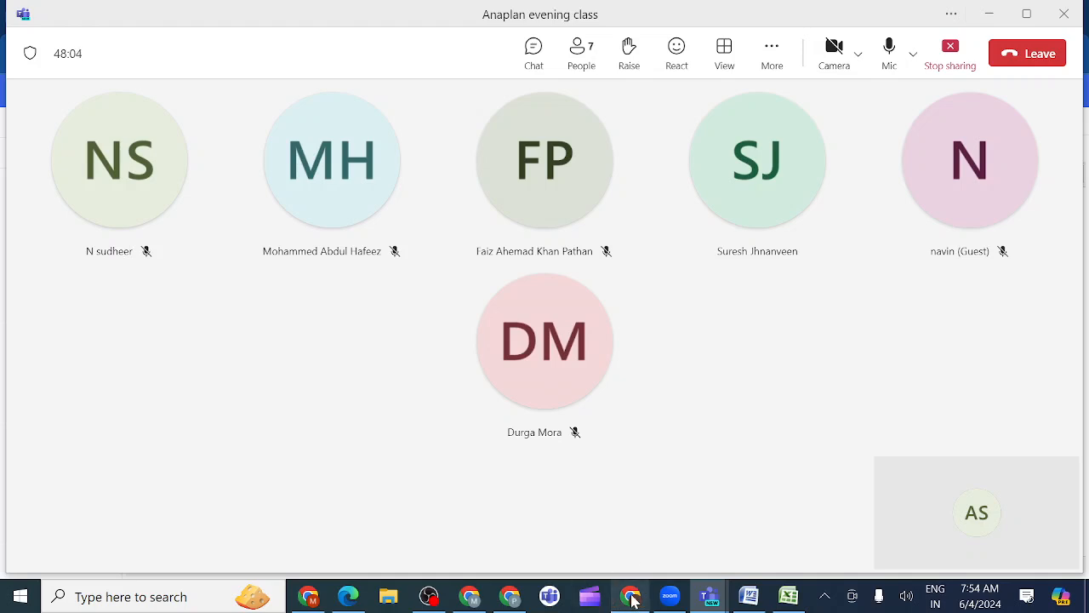
pyautogui.moveTo(633, 596)
pyautogui.click(622, 538)
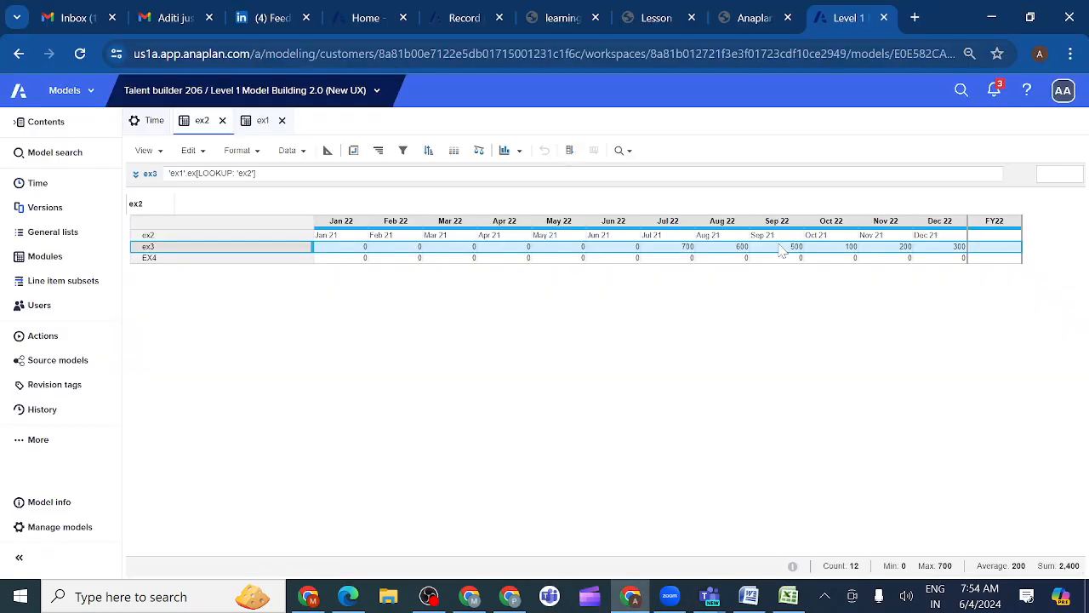
# - Close the blank Anaplan login tab and move the Anaplan Community home tab beside the model's tab
pyautogui.click(742, 18)
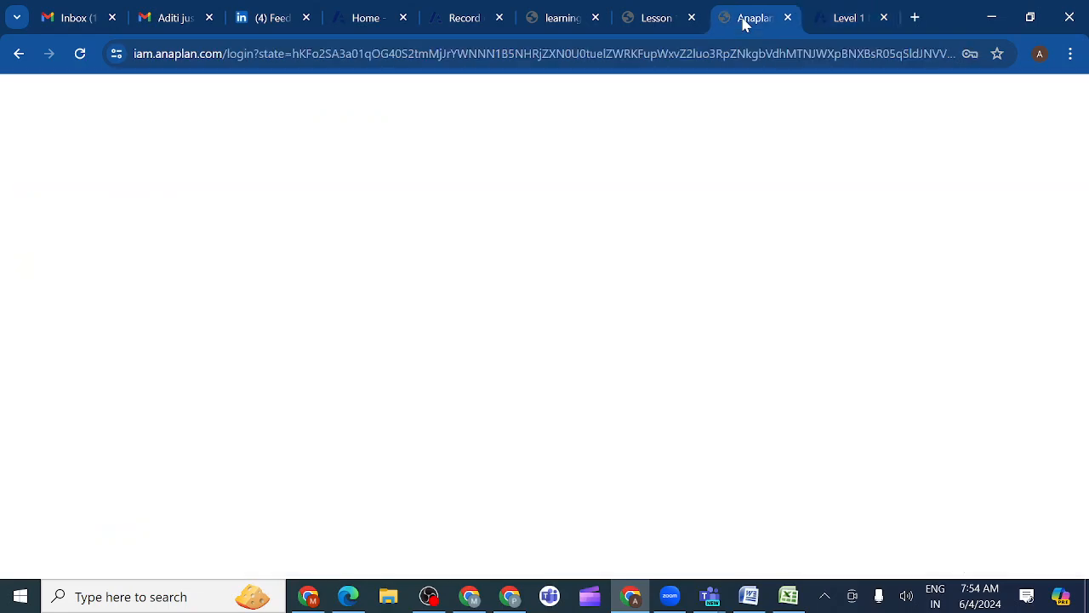
pyautogui.click(789, 18)
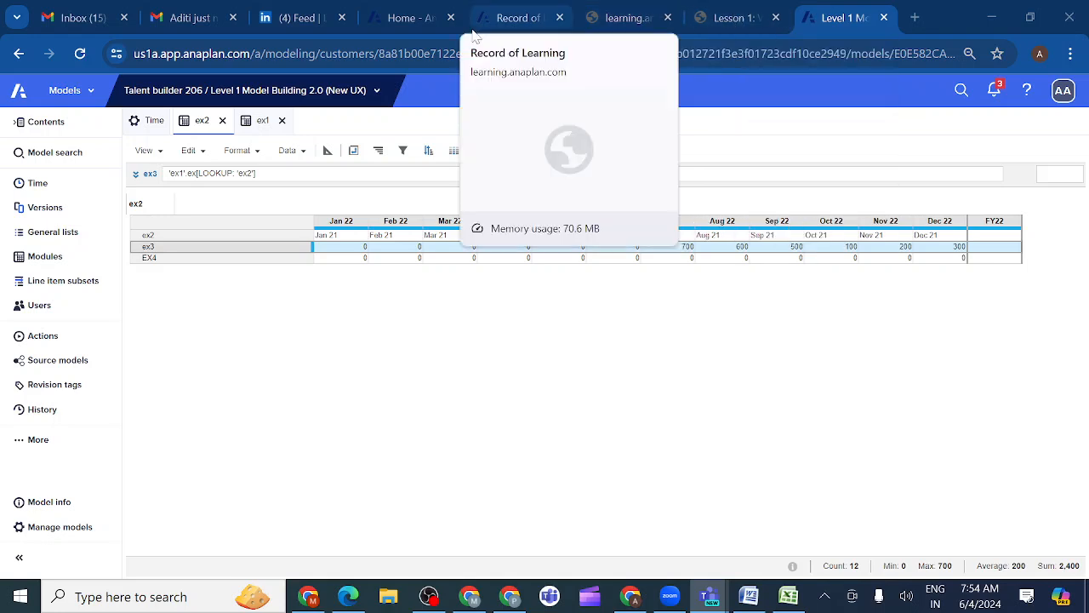
pyautogui.click(410, 20)
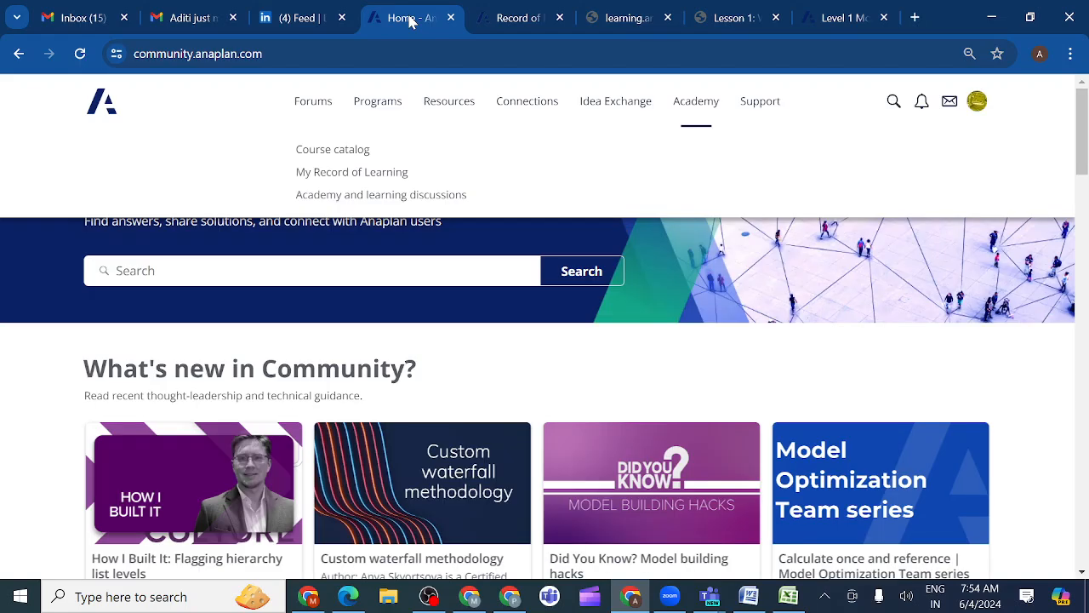
pyautogui.moveTo(410, 21); pyautogui.dragTo(728, 24)
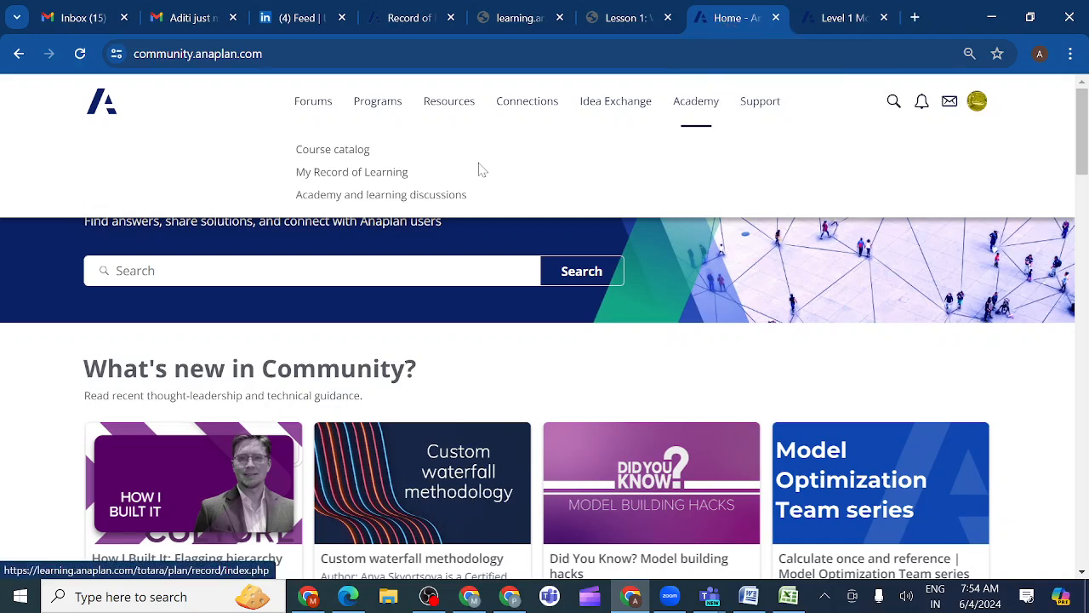
# - Open My Record of Learning from the Community site and sign in with the saved account password
pyautogui.click(373, 174)
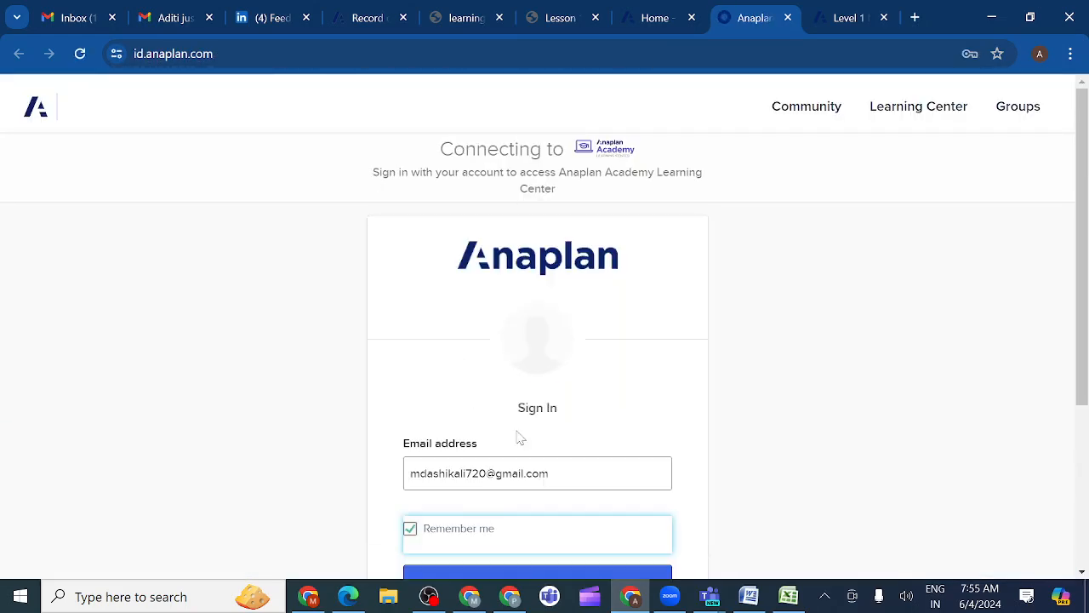
pyautogui.scroll(-1, 517, 431)
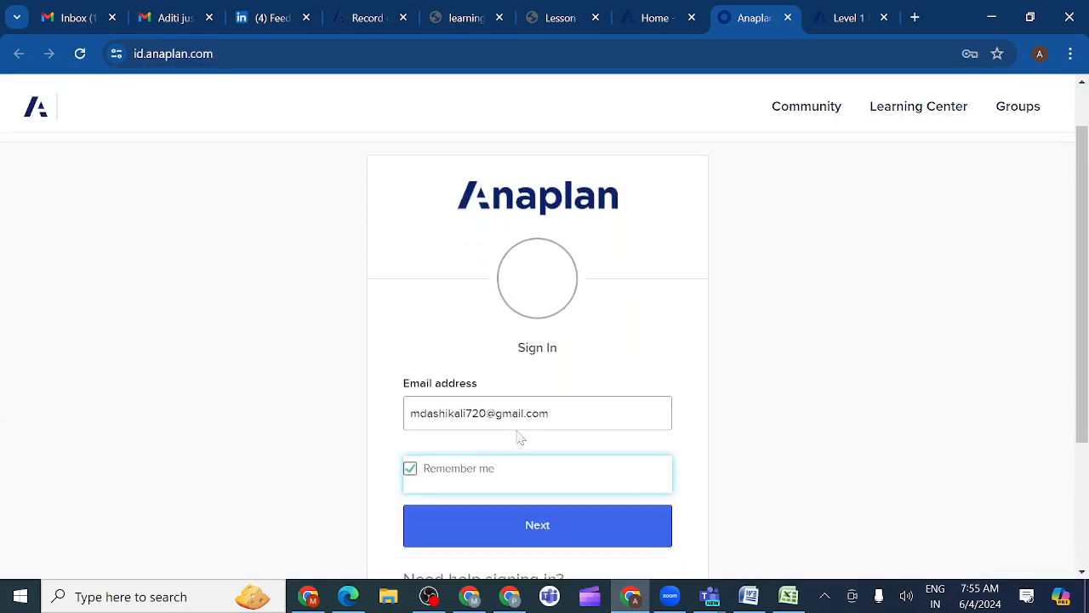
pyautogui.click(479, 506)
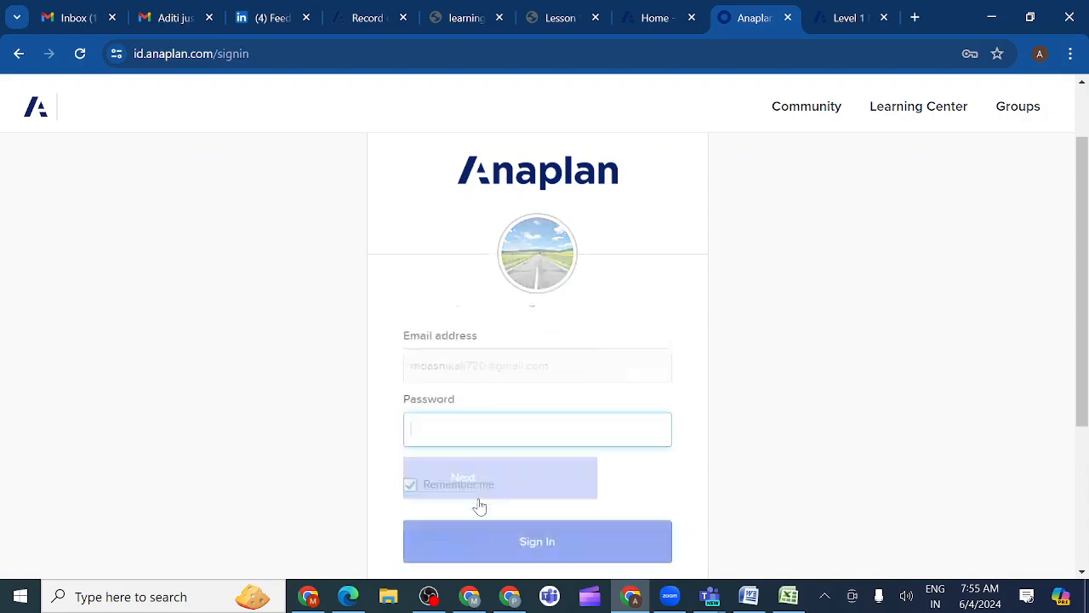
pyautogui.scroll(-2, 522, 506)
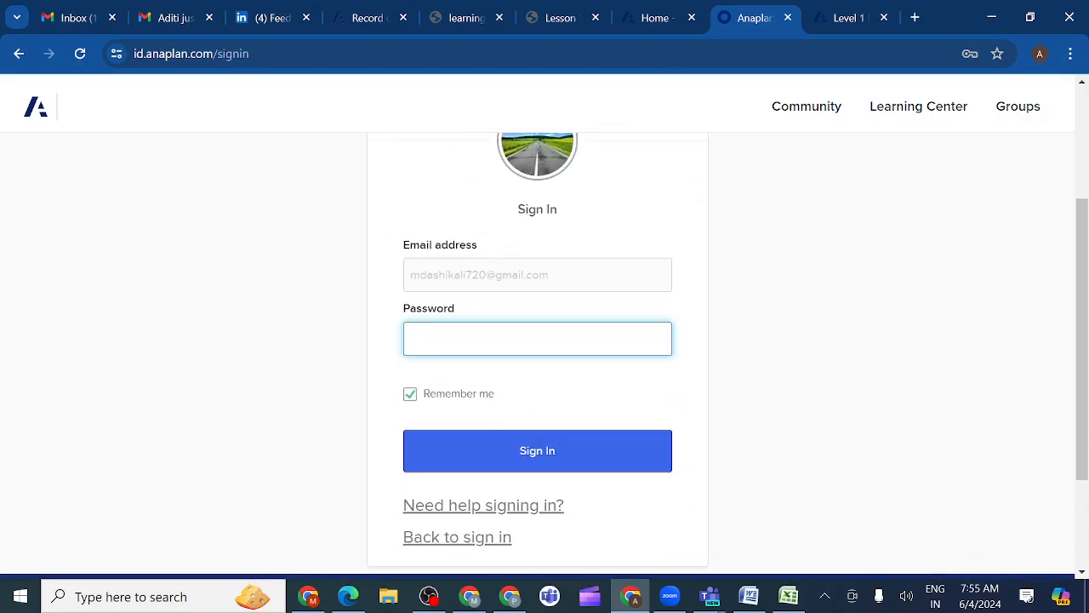
pyautogui.click(537, 338)
pyautogui.click(765, 108)
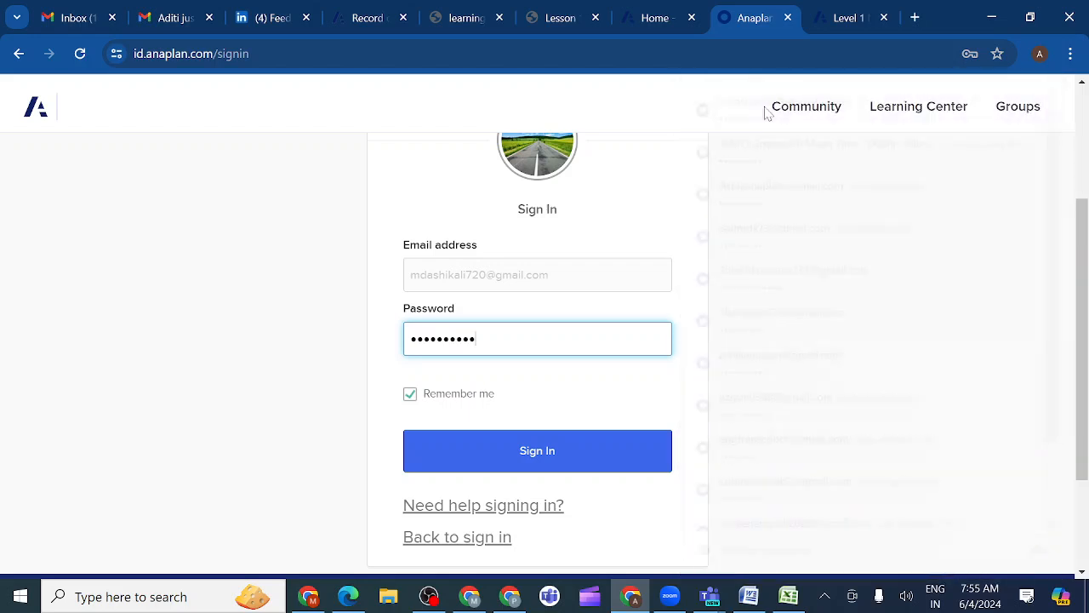
pyautogui.click(514, 460)
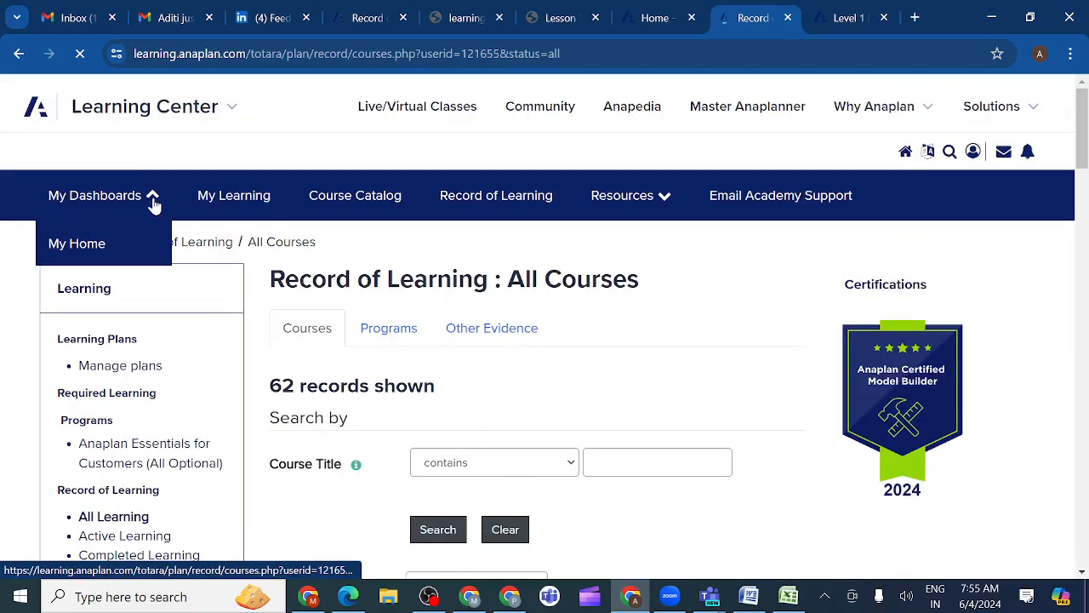
# - Open Model Training from the My Home dashboard and find the Certified Model Builder Learning Path (English)
pyautogui.moveTo(139, 218)
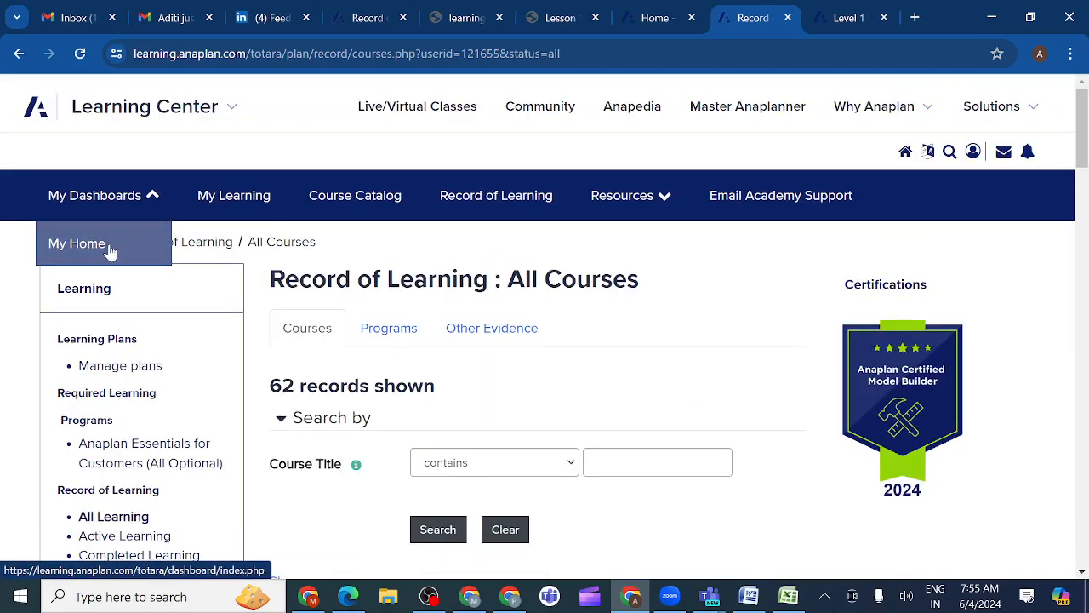
pyautogui.click(109, 251)
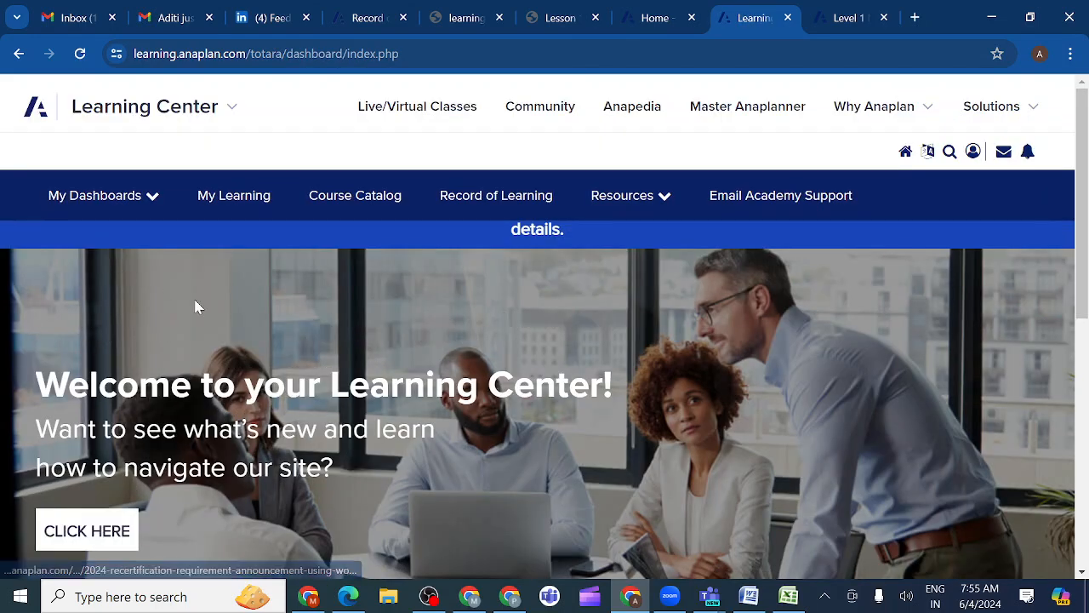
pyautogui.scroll(-2, 315, 359)
pyautogui.scroll(-2, 315, 360)
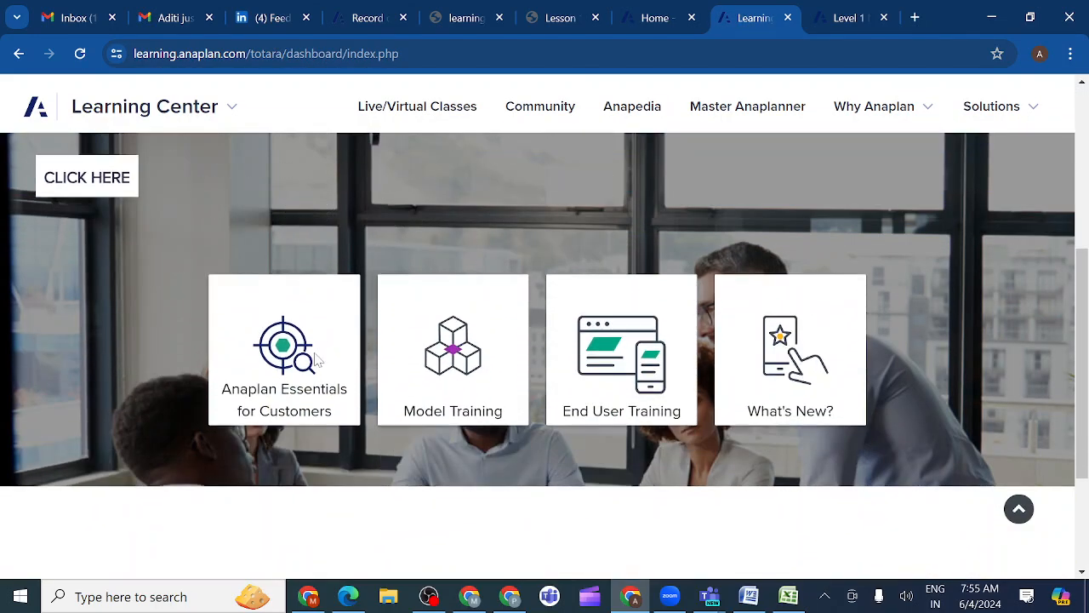
pyautogui.click(424, 375)
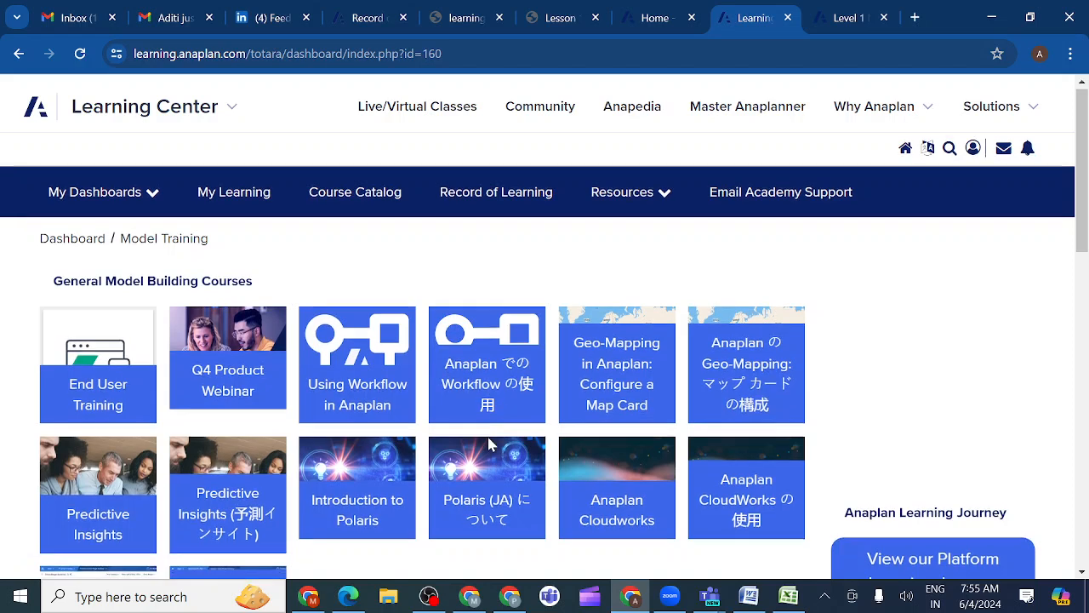
pyautogui.scroll(-2, 490, 443)
pyautogui.scroll(-2, 490, 443)
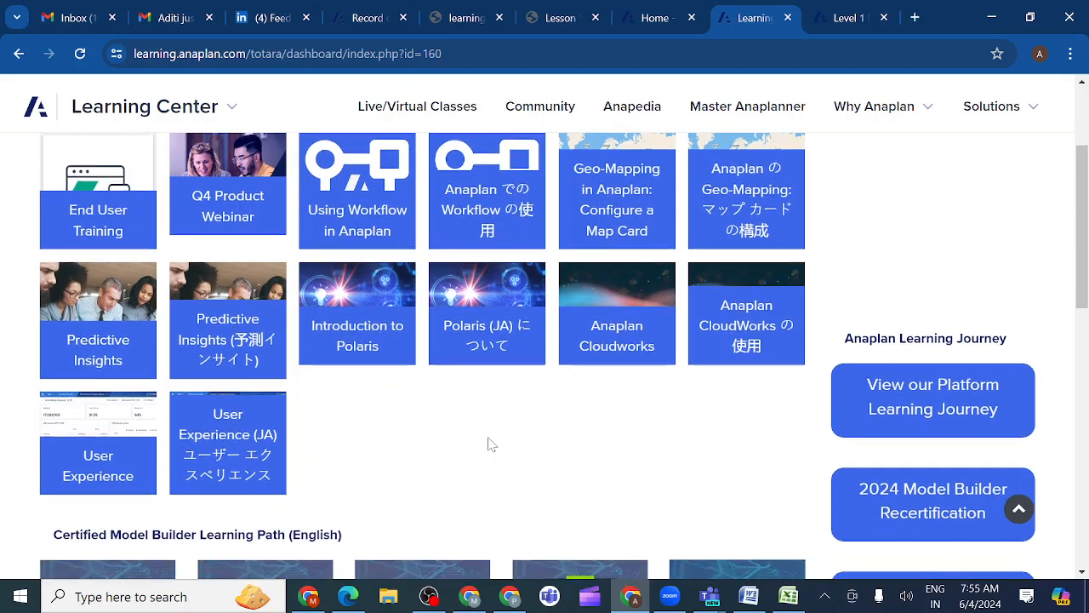
pyautogui.scroll(-2, 490, 443)
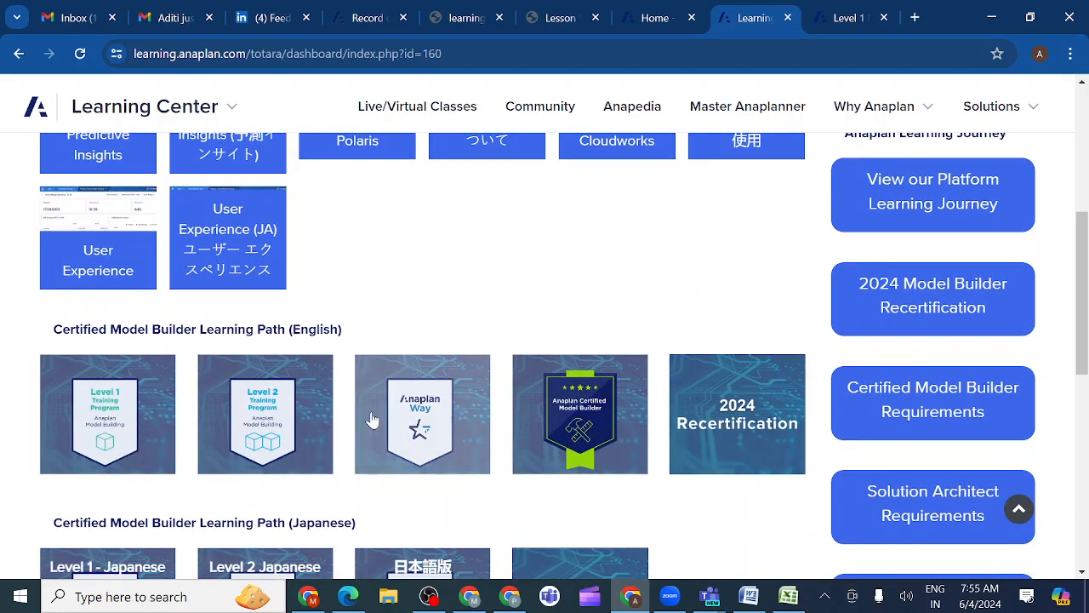